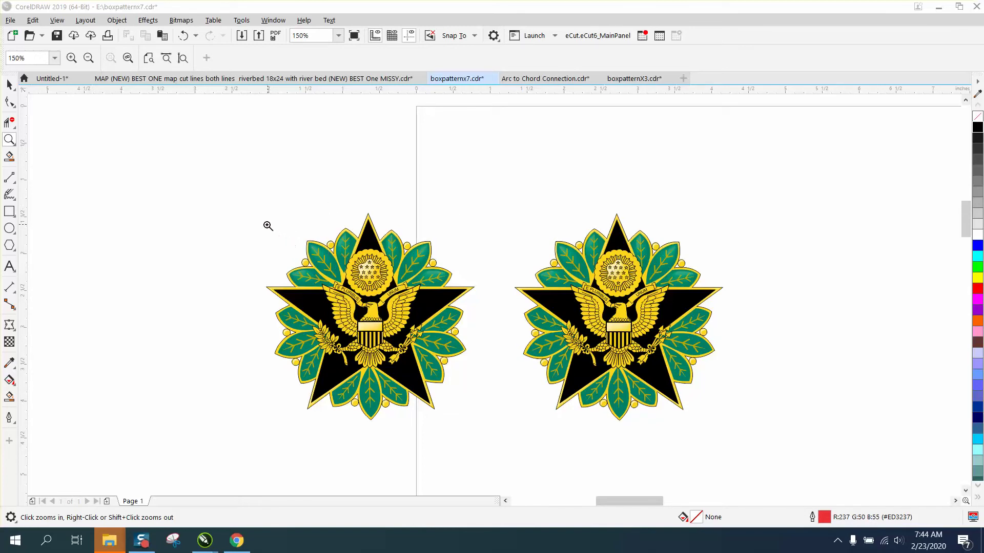
Move the left full-colour emblem to the centre of the page
{"action": "left_click", "coordinate": [10, 85]}
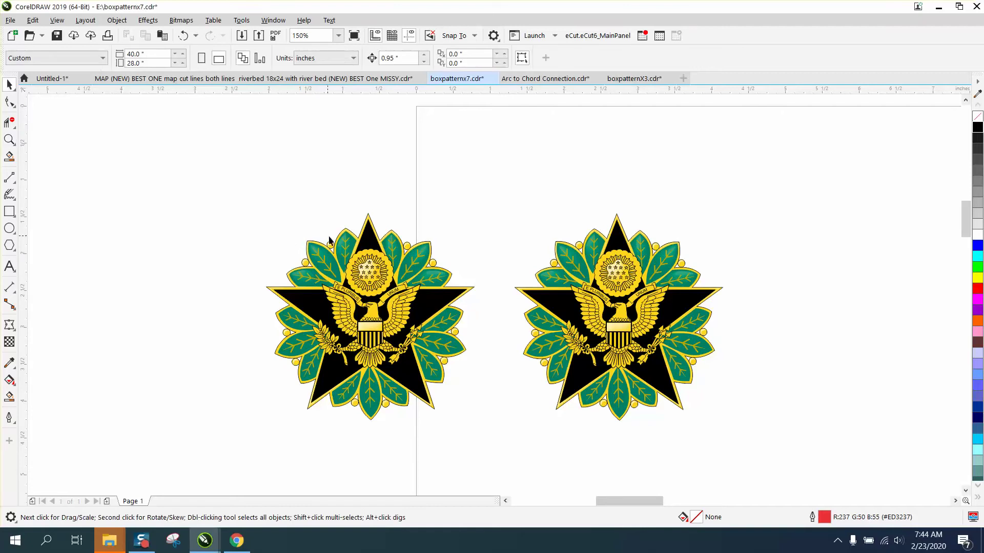
{"action": "mouse_move", "coordinate": [376, 241]}
{"action": "left_mouse_down"}
{"action": "mouse_move", "coordinate": [329, 228]}
{"action": "mouse_move", "coordinate": [367, 232]}
{"action": "left_mouse_up"}
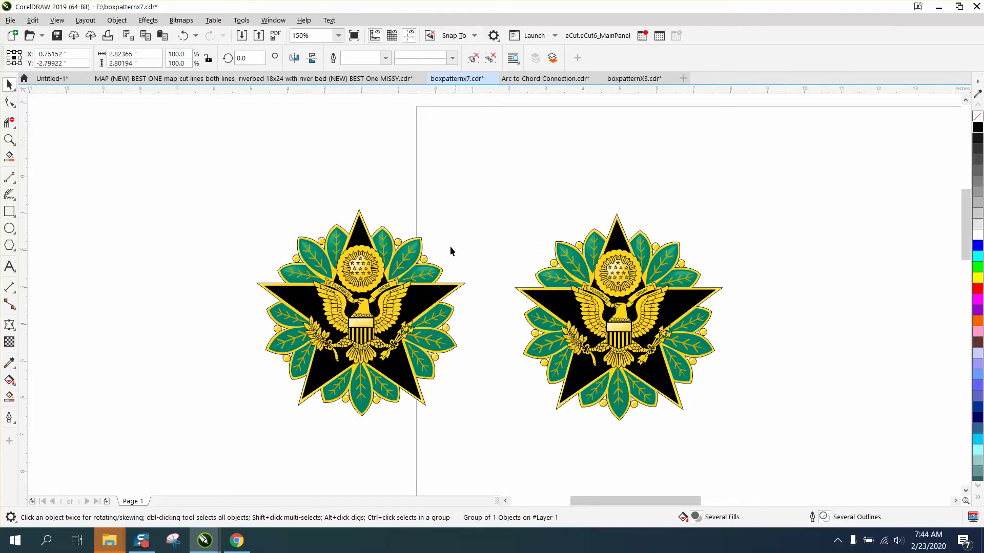
{"action": "scroll", "coordinate": [450, 248], "scroll_direction": "down", "scroll_amount": 2}
{"action": "key", "text": "p"}
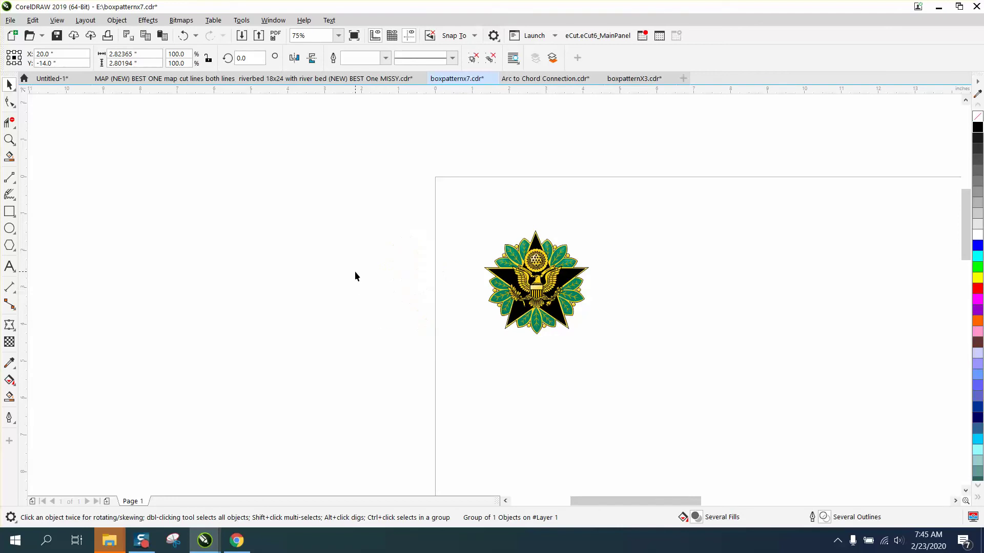
{"action": "scroll", "coordinate": [354, 277], "scroll_direction": "down", "scroll_amount": 4}
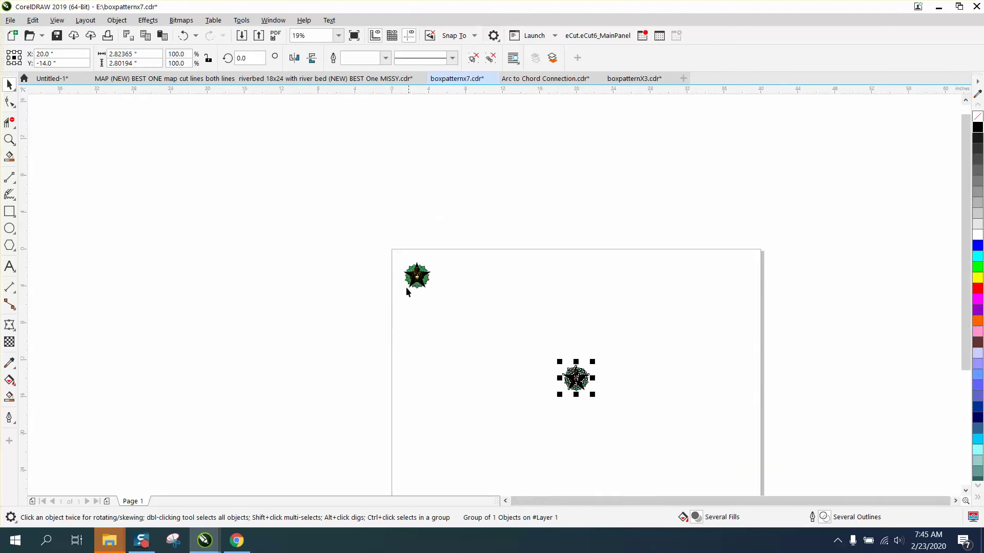
{"action": "left_click", "coordinate": [10, 140]}
{"action": "left_click_drag", "start_coordinate": [542, 359], "coordinate": [618, 399]}
{"action": "left_click", "coordinate": [9, 84]}
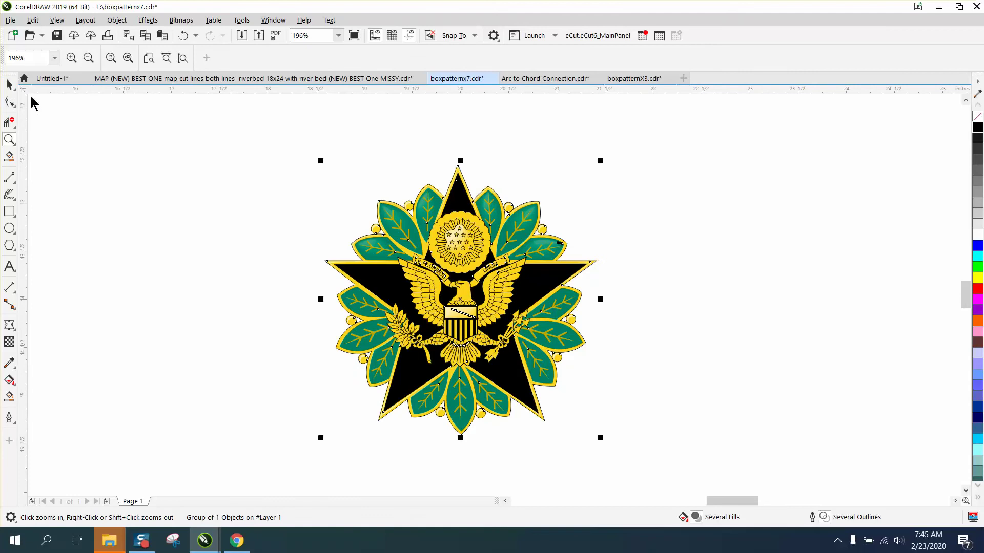
Ungroup the centred emblem by one level
{"action": "left_click", "coordinate": [119, 20]}
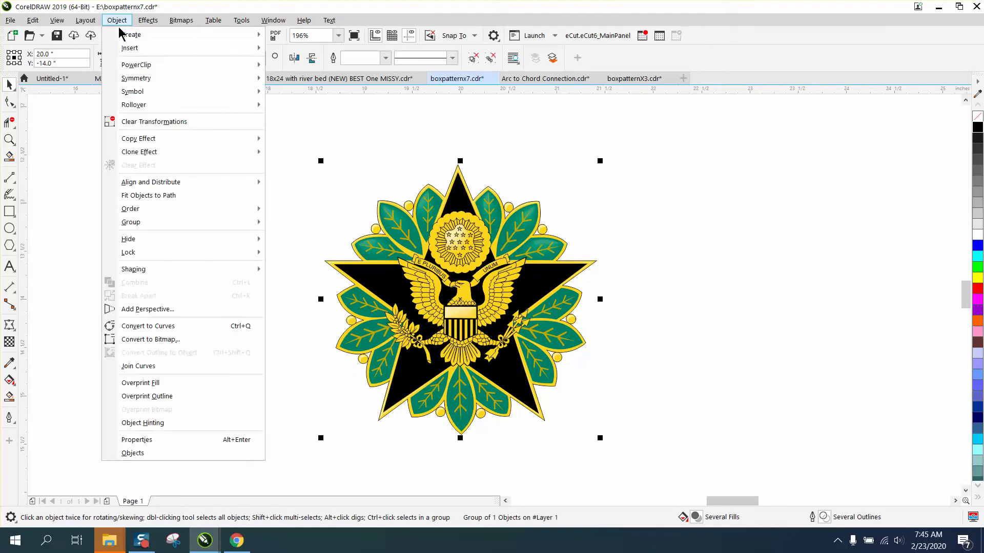
{"action": "mouse_move", "coordinate": [149, 218]}
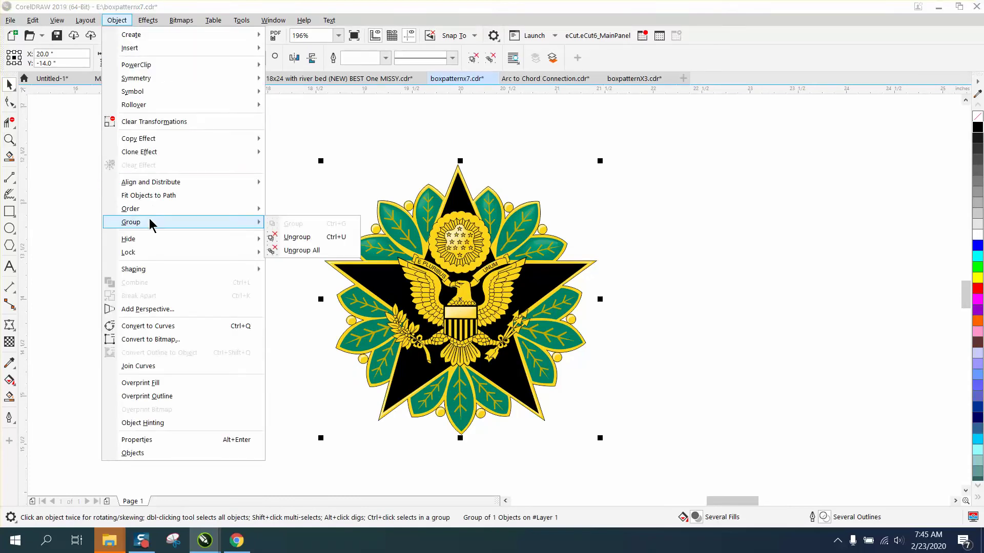
{"action": "left_click", "coordinate": [292, 236]}
{"action": "left_click", "coordinate": [285, 235]}
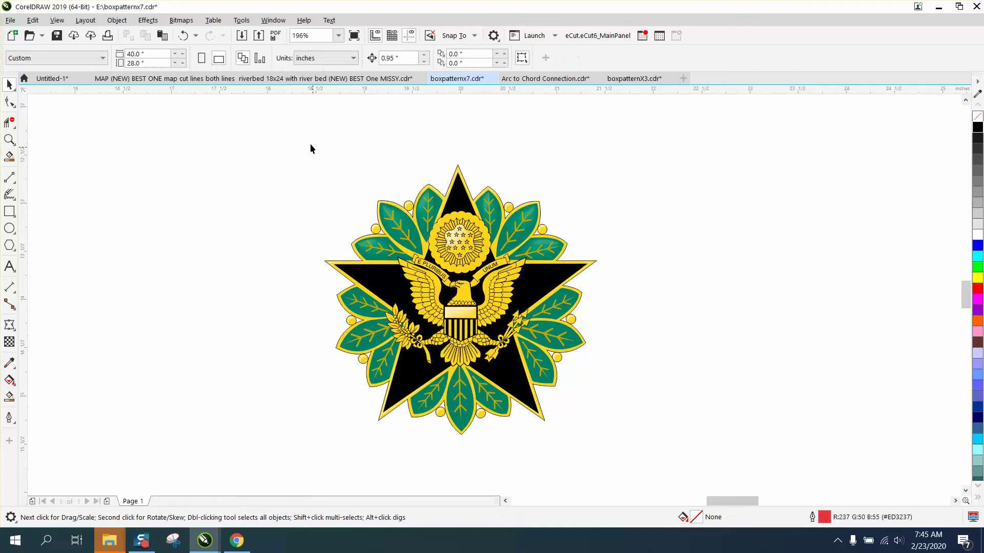
Try the centred emblem with no fill and black outlines, and undo both colour changes
{"action": "left_click_drag", "start_coordinate": [310, 149], "coordinate": [649, 451]}
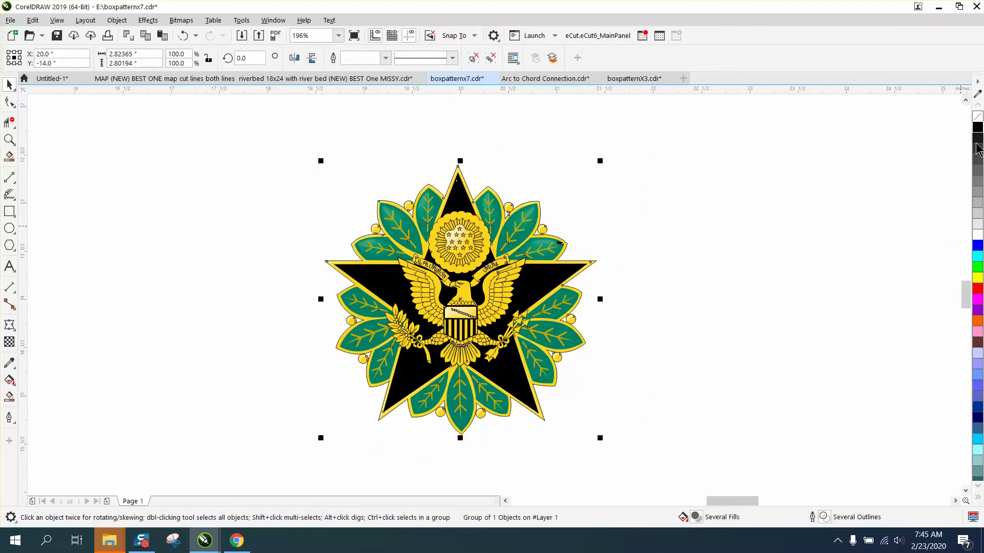
{"action": "left_click", "coordinate": [977, 117]}
{"action": "right_click", "coordinate": [977, 127]}
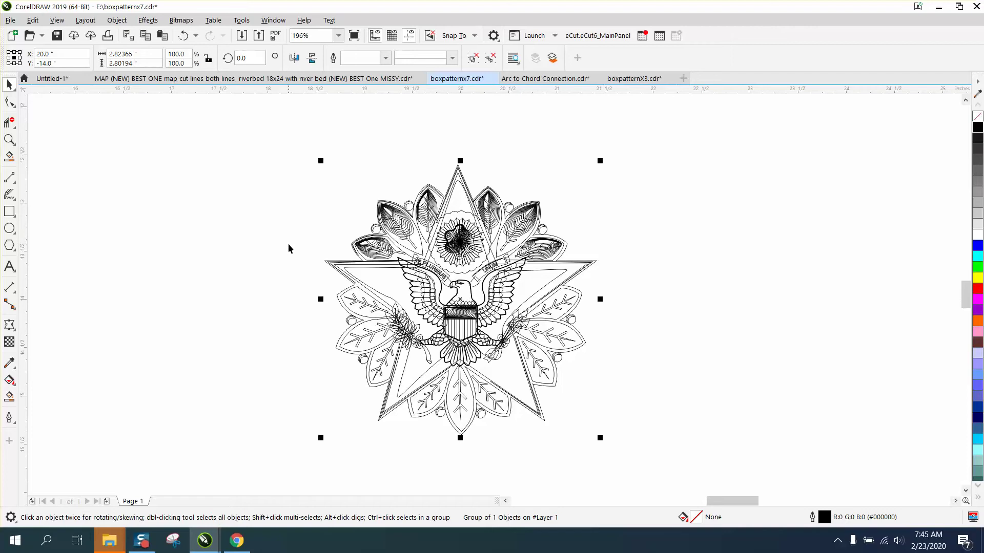
{"action": "left_click", "coordinate": [189, 36]}
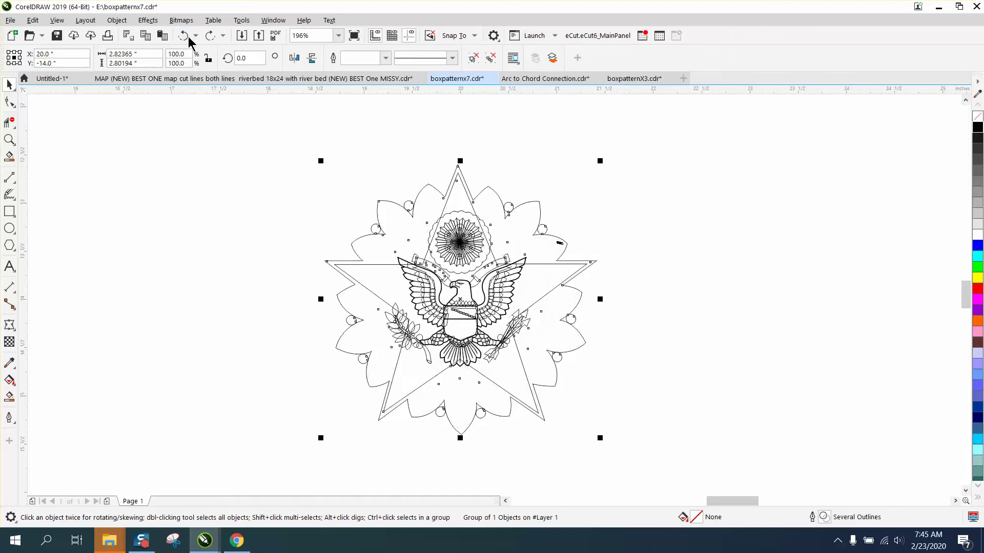
{"action": "left_click", "coordinate": [188, 36]}
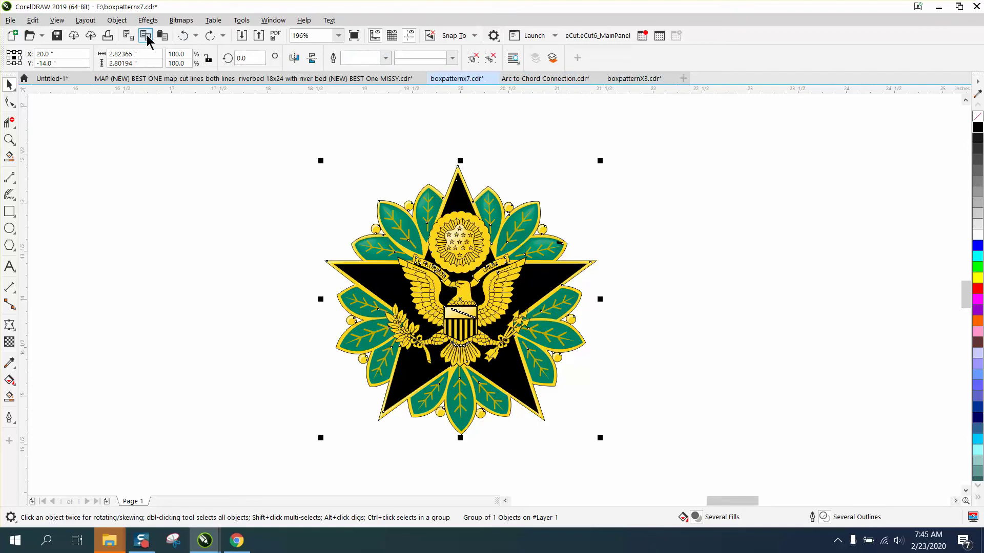
Ungroup the full-colour emblem by one further level
{"action": "left_click", "coordinate": [119, 20]}
{"action": "mouse_move", "coordinate": [158, 222]}
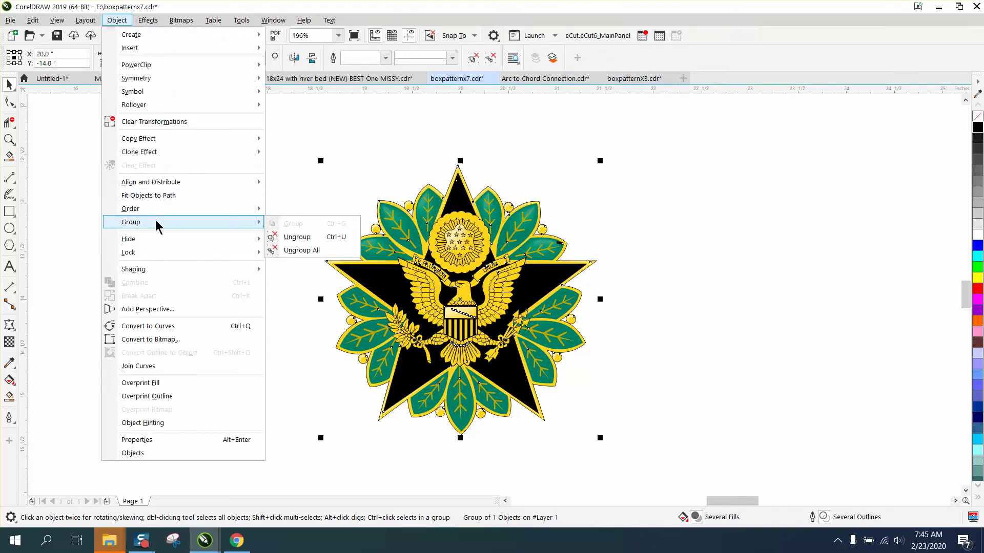
{"action": "left_click", "coordinate": [286, 235]}
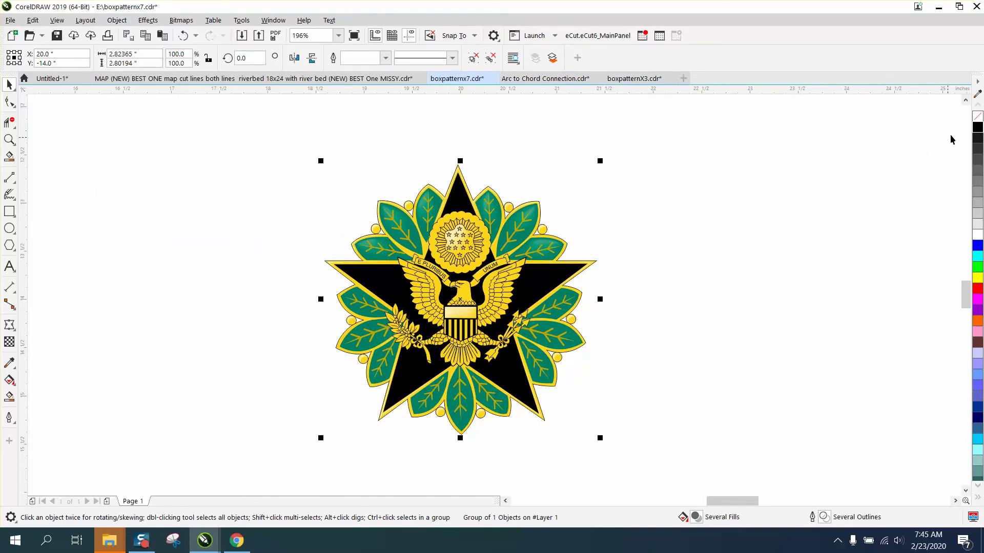
Remove the emblem's fill and colour its outlines red, switching them to black before deselecting it
{"action": "left_click", "coordinate": [977, 118]}
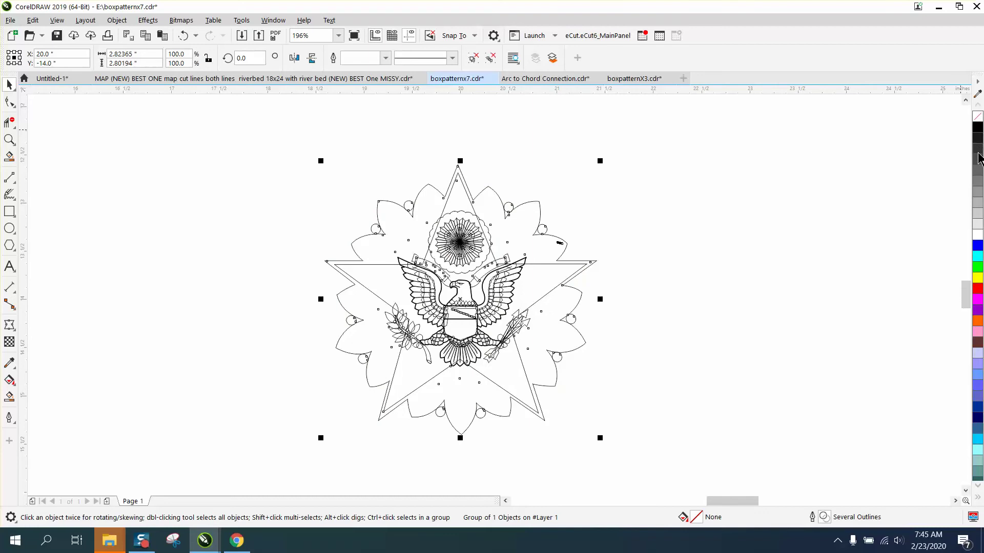
{"action": "right_click", "coordinate": [978, 291]}
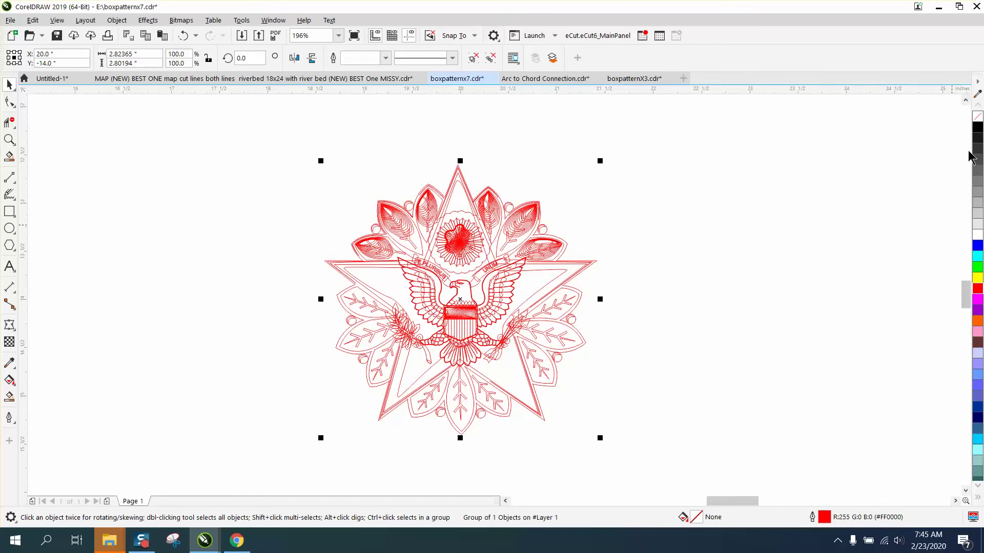
{"action": "right_click", "coordinate": [978, 127]}
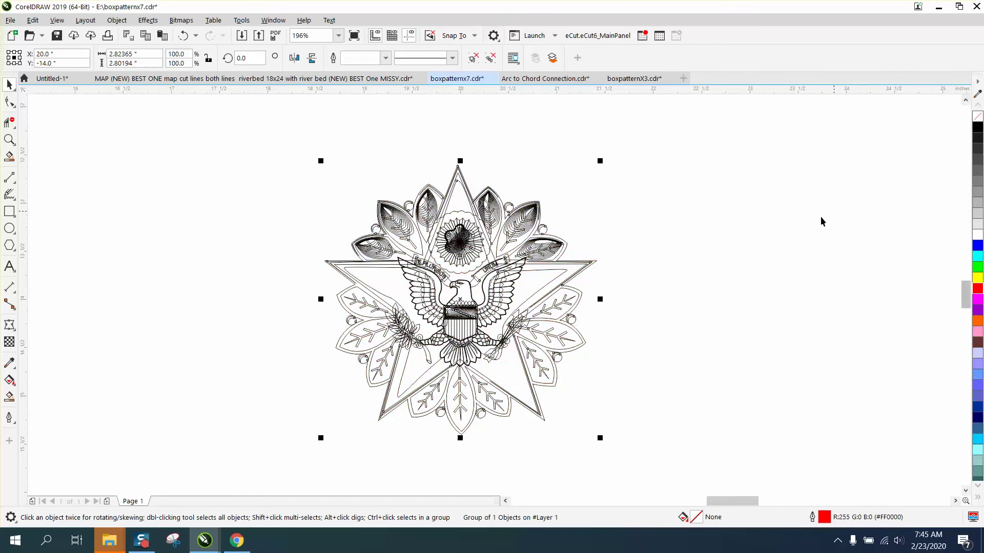
{"action": "left_click", "coordinate": [700, 260]}
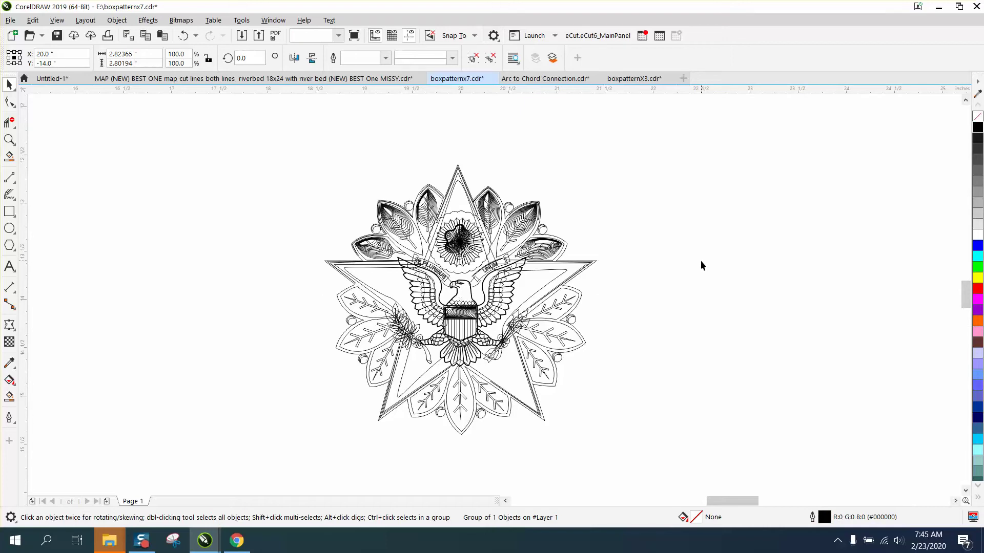
Ungroup all nested groups in the outlined emblem and deselect the pieces
{"action": "left_click", "coordinate": [570, 308]}
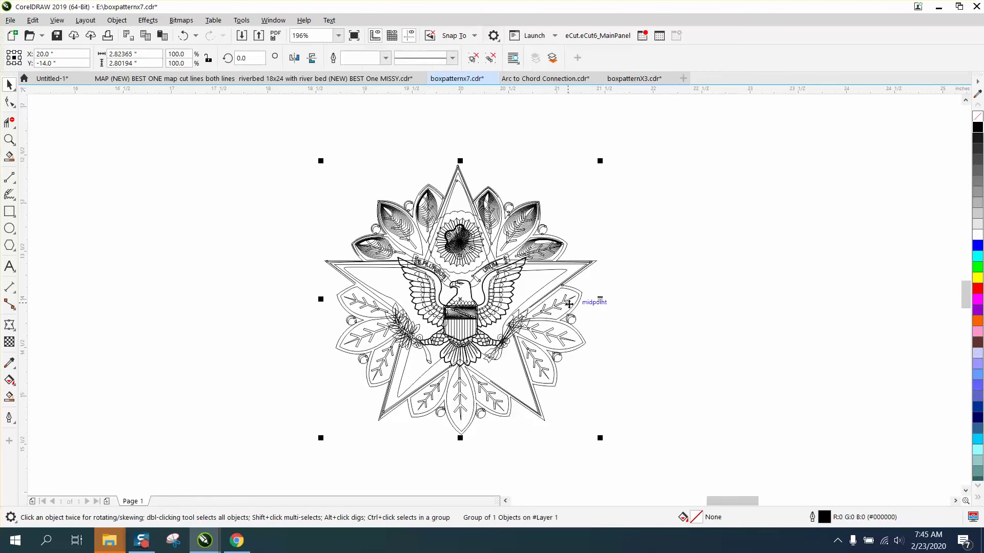
{"action": "left_click", "coordinate": [128, 24]}
{"action": "mouse_move", "coordinate": [178, 222]}
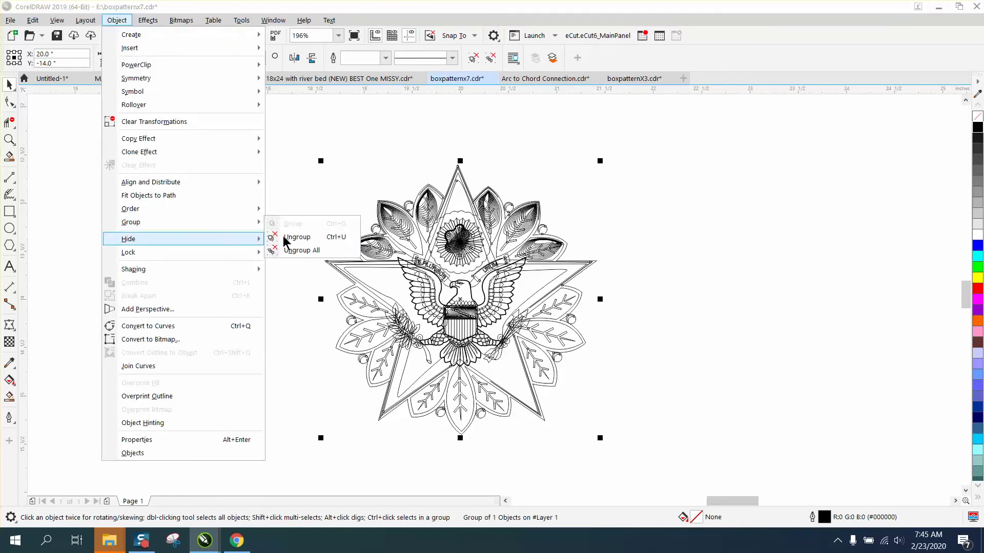
{"action": "left_click", "coordinate": [287, 249]}
{"action": "left_click", "coordinate": [269, 220]}
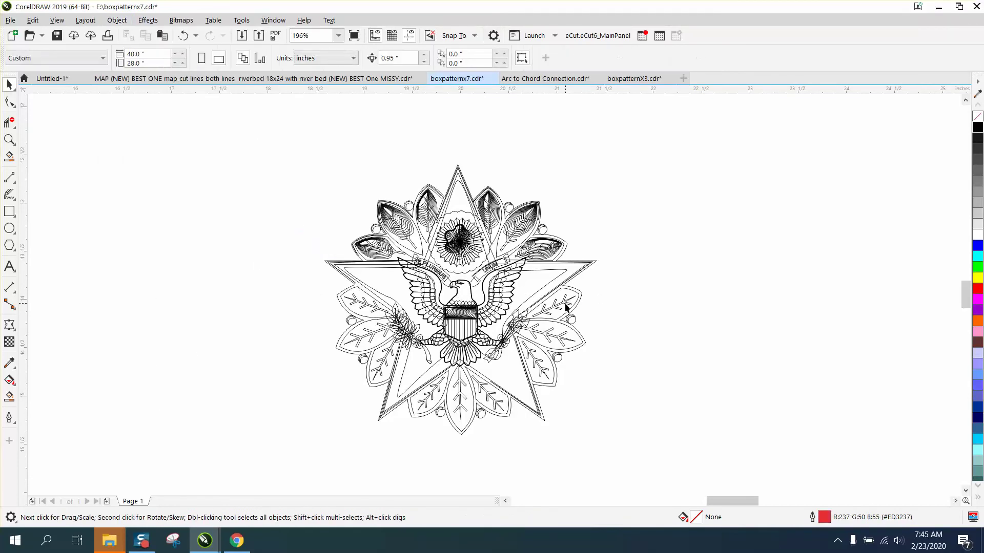
Check the ungrouped emblem by selecting a single leaf vein and most of the remaining pieces
{"action": "left_click", "coordinate": [568, 308]}
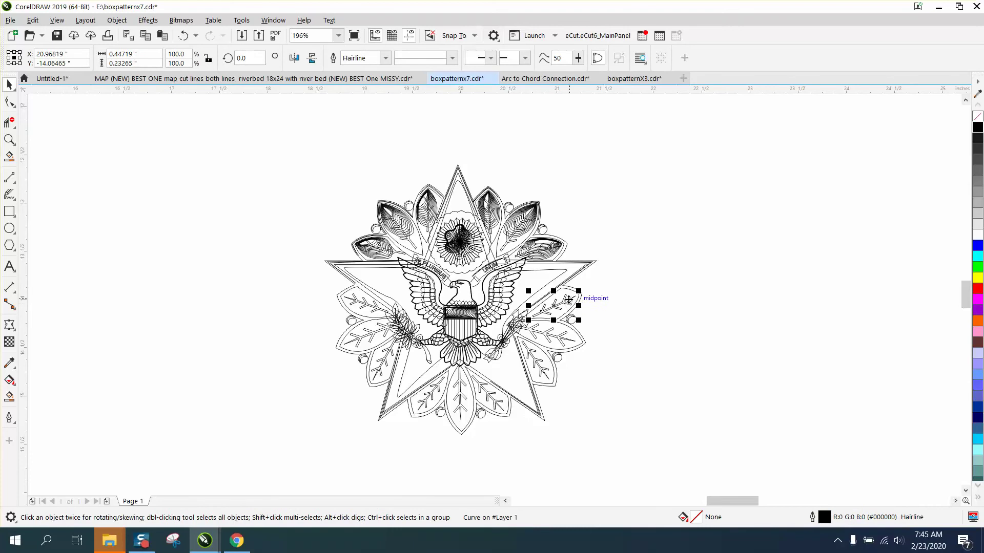
{"action": "left_click", "coordinate": [662, 193]}
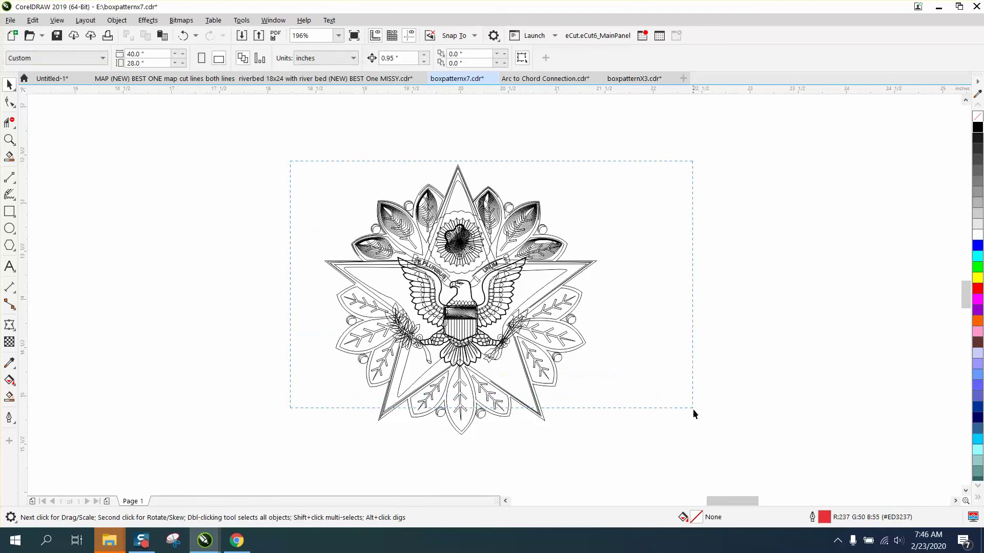
{"action": "left_click_drag", "start_coordinate": [692, 408], "coordinate": [693, 409]}
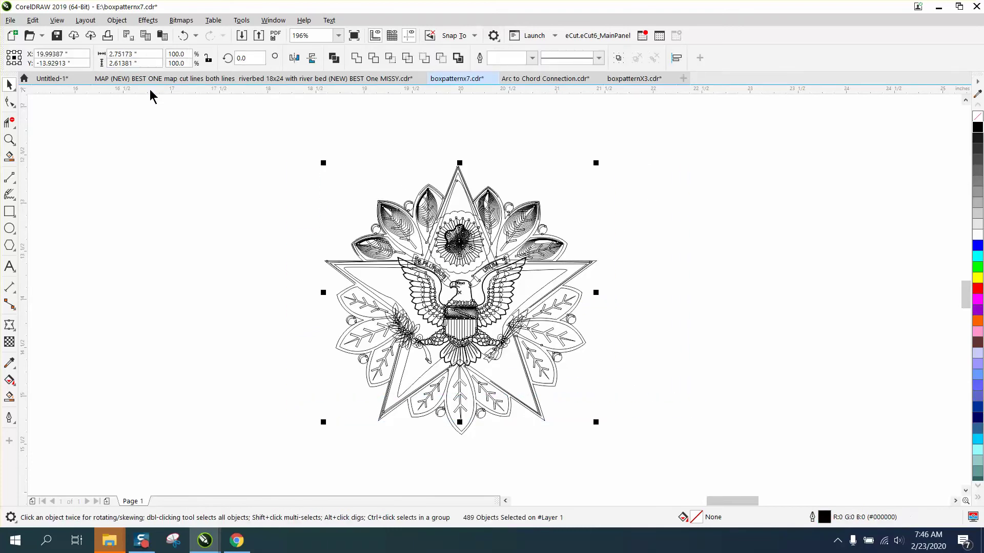
{"action": "left_click", "coordinate": [185, 95]}
Set the nudge distance to 3 inches and nudge the veins of the emblem's three lower-right side leaves out to the right
{"action": "left_click", "coordinate": [416, 60]}
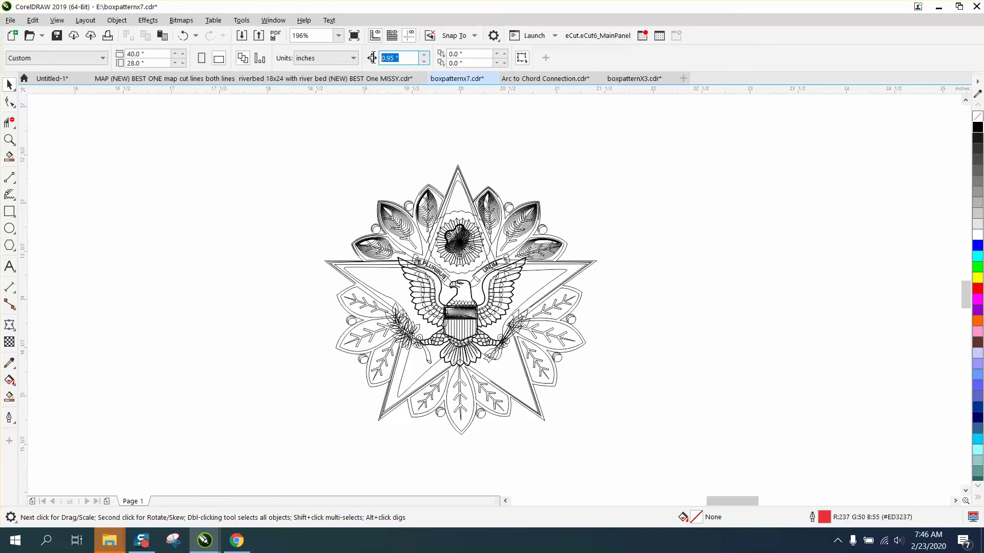
{"action": "type", "text": "3"}
{"action": "left_click", "coordinate": [567, 307]}
{"action": "key", "text": "Right"}
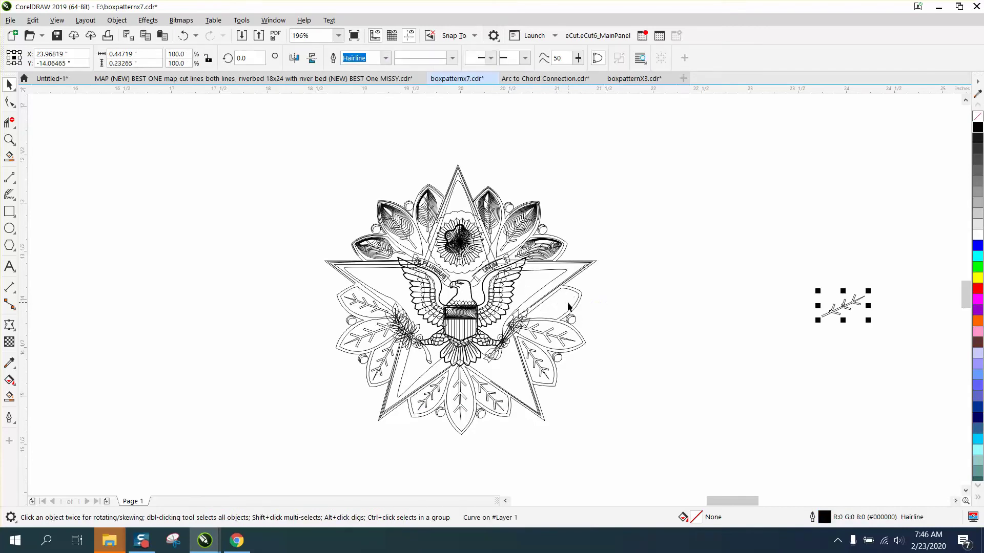
{"action": "left_click", "coordinate": [562, 337]}
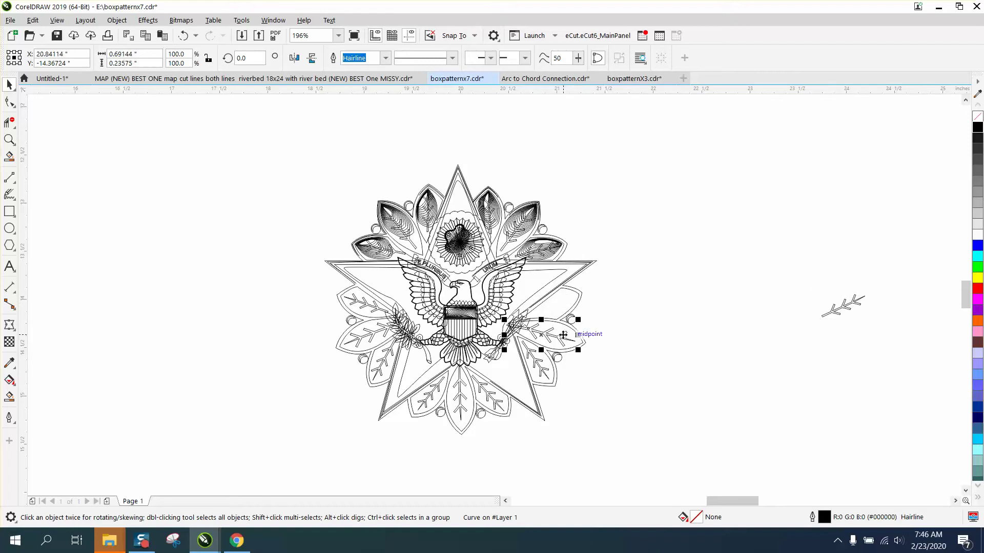
{"action": "key", "text": "Right"}
{"action": "left_click", "coordinate": [539, 375]}
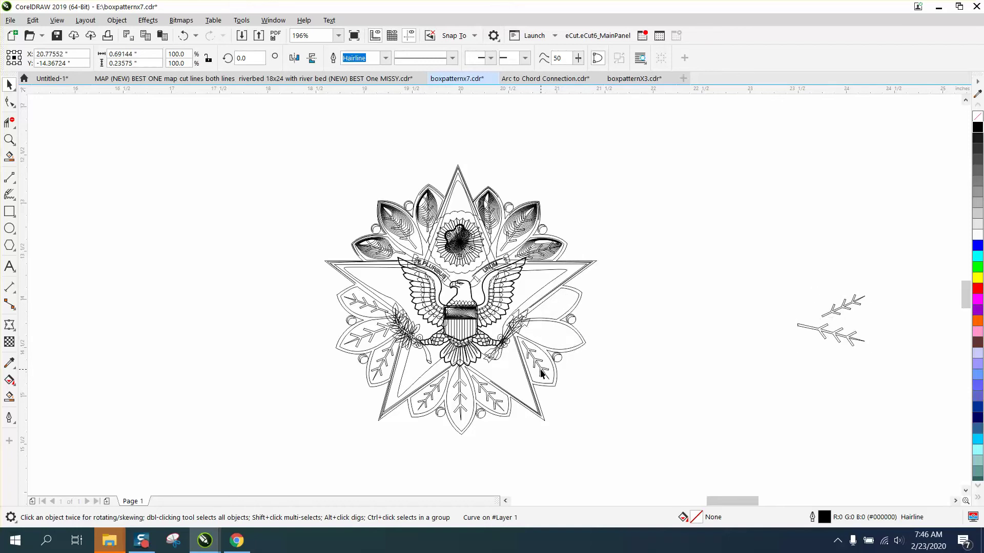
{"action": "key", "text": "Right"}
Nudge the veins of the emblem's three bottom leaves 3 inches to the right
{"action": "left_click", "coordinate": [495, 405]}
{"action": "key", "text": "Right"}
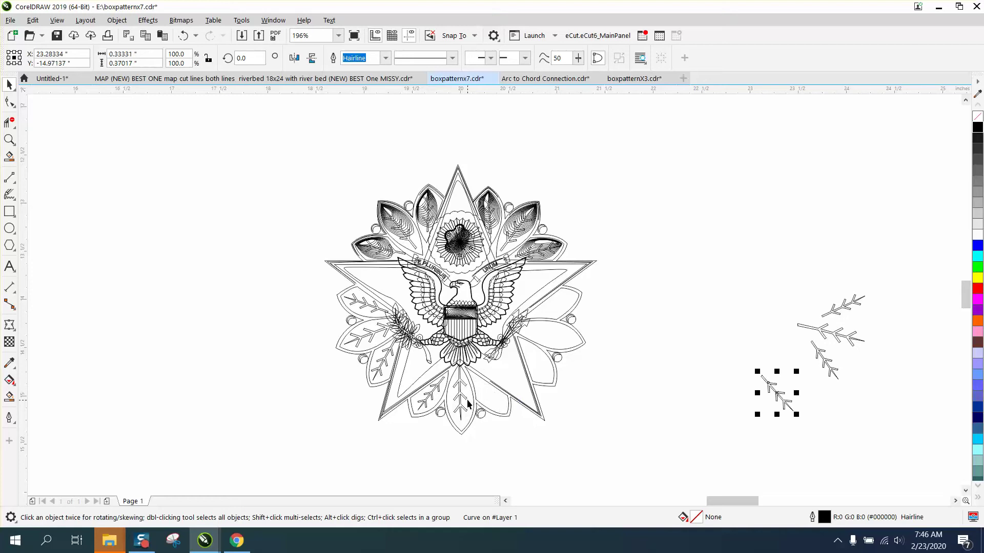
{"action": "left_click", "coordinate": [465, 403]}
{"action": "key", "text": "Right"}
{"action": "left_click", "coordinate": [433, 389]}
{"action": "key", "text": "Right"}
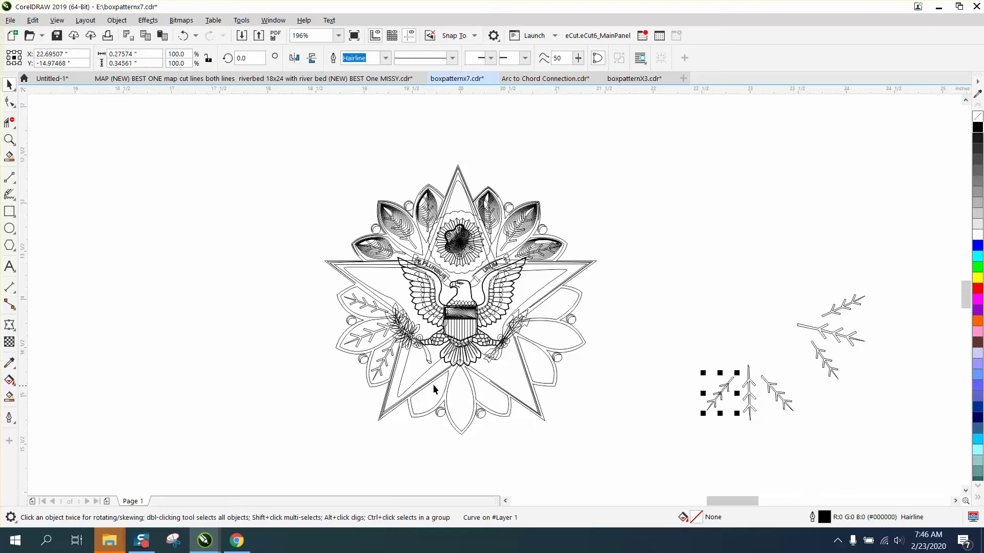
Nudge the veins of the emblem's three lower-left side leaves 3 inches to the right
{"action": "left_click", "coordinate": [389, 361]}
{"action": "key", "text": "Right"}
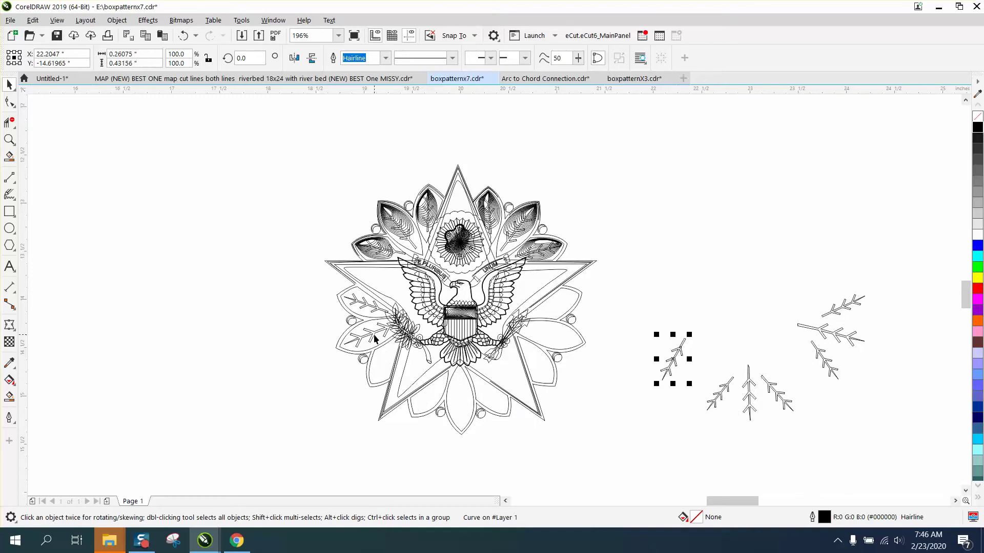
{"action": "left_click", "coordinate": [374, 334]}
{"action": "key", "text": "Right"}
{"action": "left_click", "coordinate": [381, 311]}
{"action": "key", "text": "Right"}
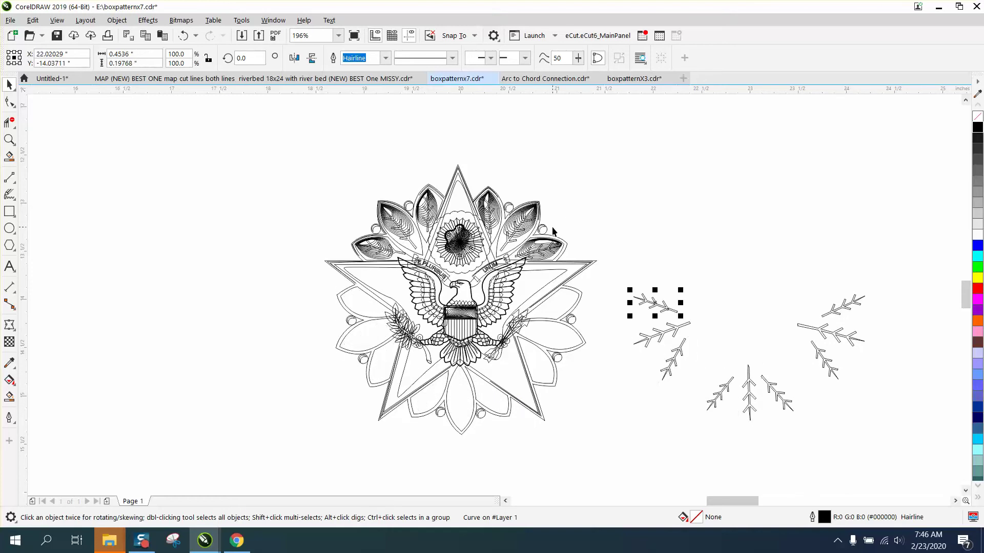
Nudge the veins of the emblem's middle upper-right leaf and its three upper-left leaves 3 inches to the right
{"action": "left_click", "coordinate": [508, 242]}
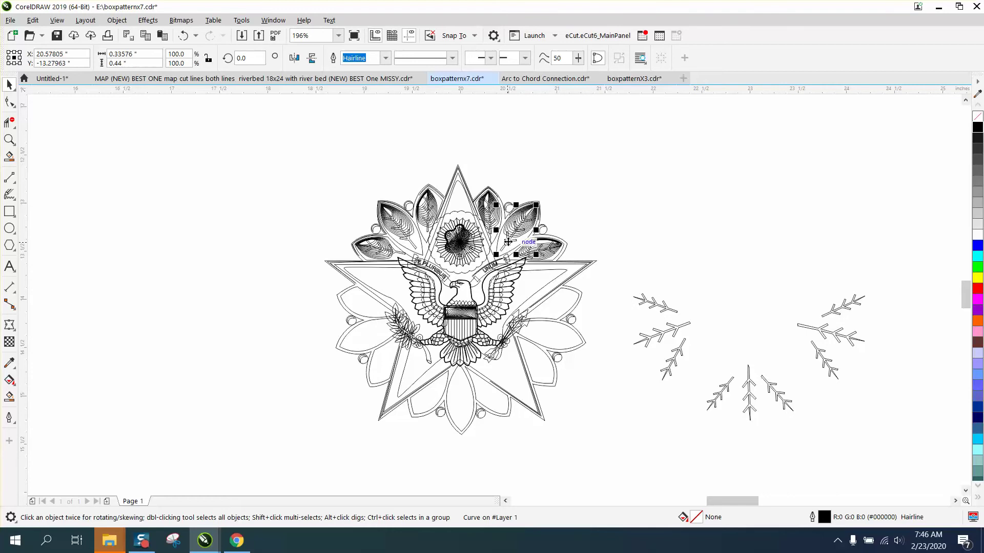
{"action": "key", "text": "Right"}
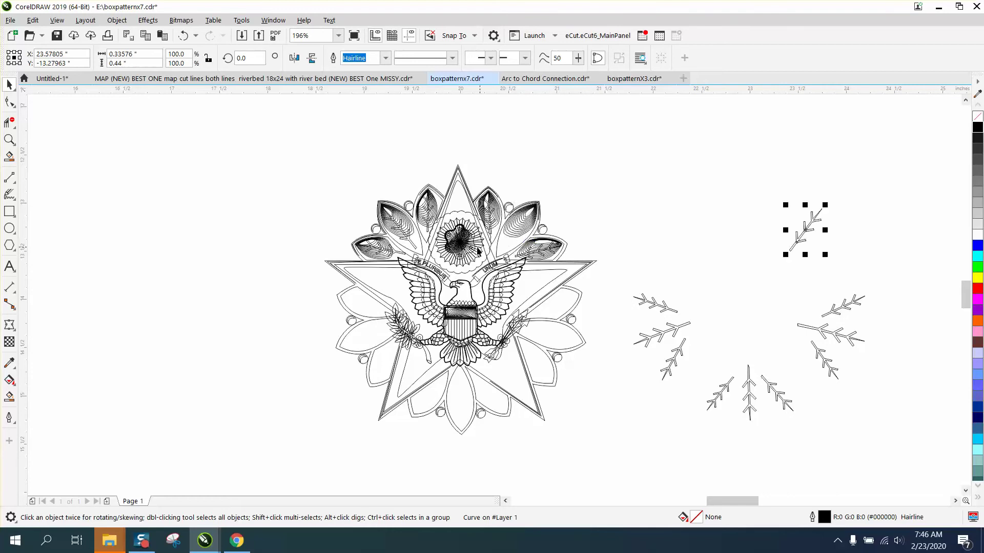
{"action": "left_click", "coordinate": [9, 139]}
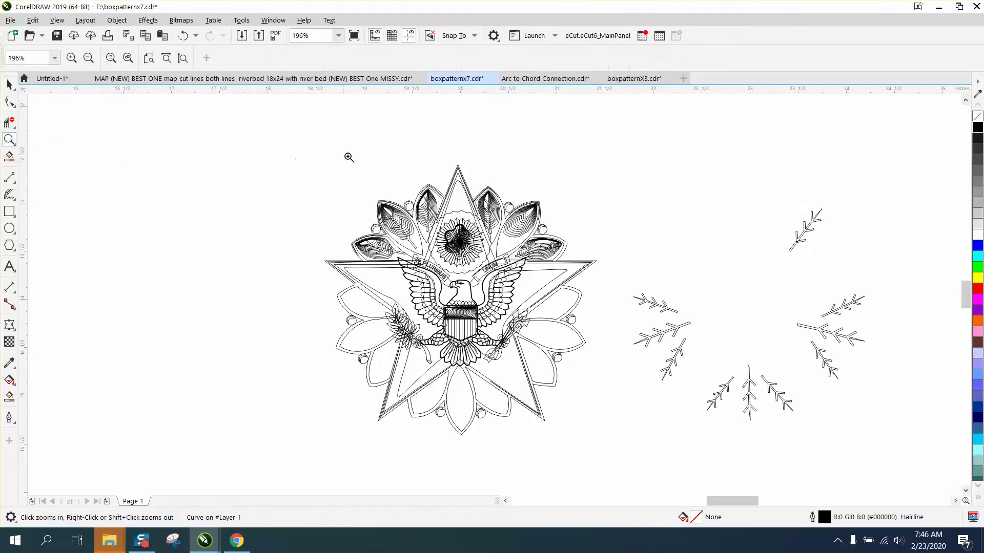
{"action": "left_click_drag", "start_coordinate": [367, 175], "coordinate": [621, 318]}
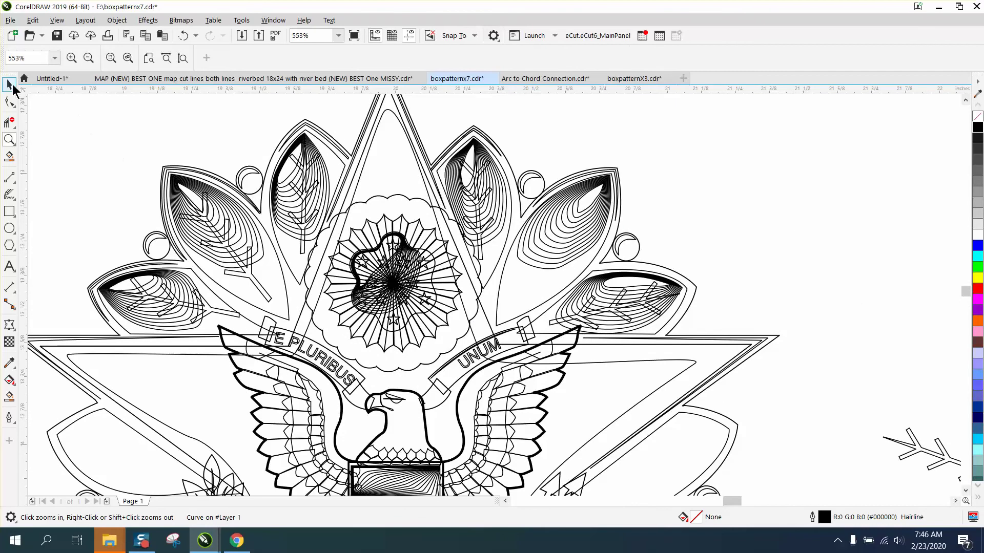
{"action": "left_click", "coordinate": [10, 84]}
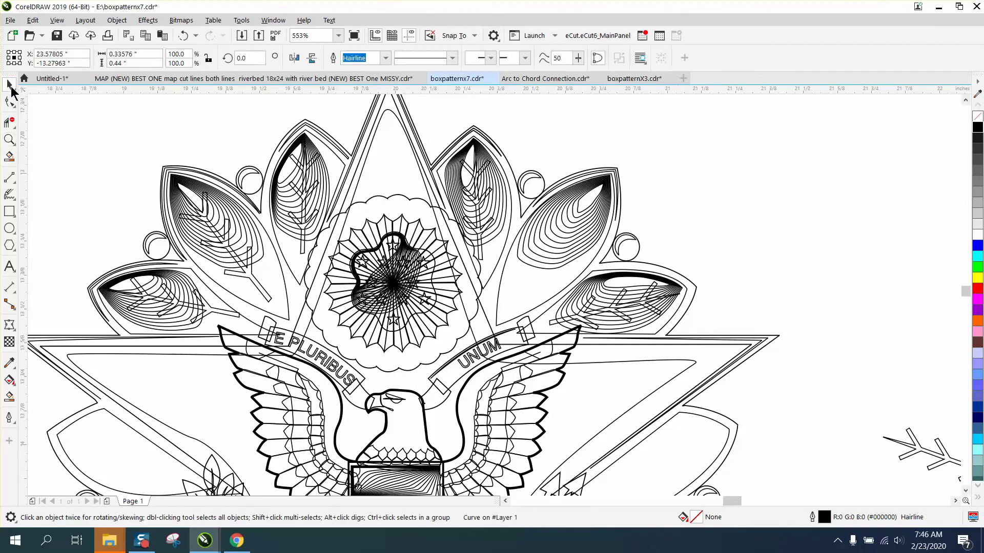
{"action": "left_click", "coordinate": [225, 314]}
{"action": "key", "text": "Right"}
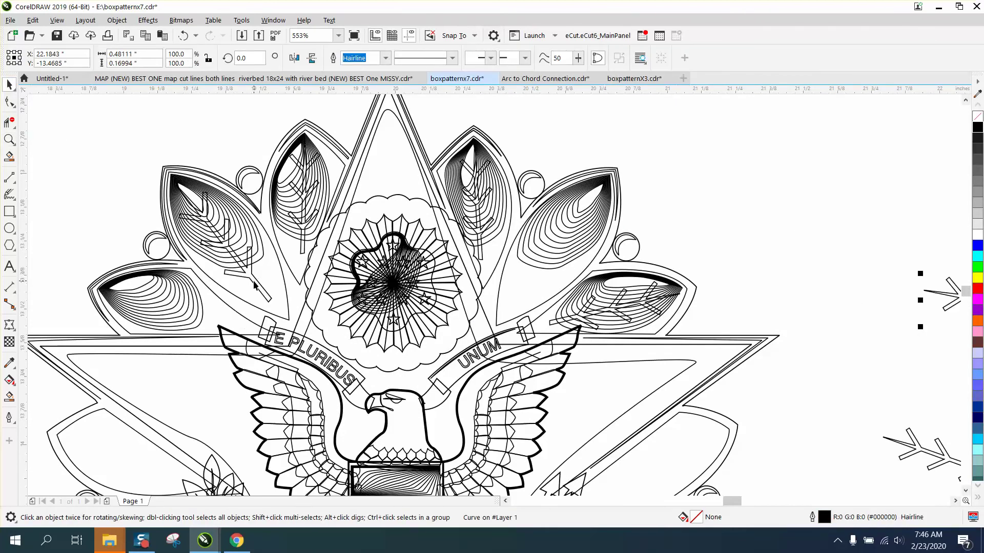
{"action": "left_click", "coordinate": [255, 282]}
{"action": "key", "text": "Right"}
{"action": "left_click", "coordinate": [302, 255]}
{"action": "key", "text": "ctrl+r"}
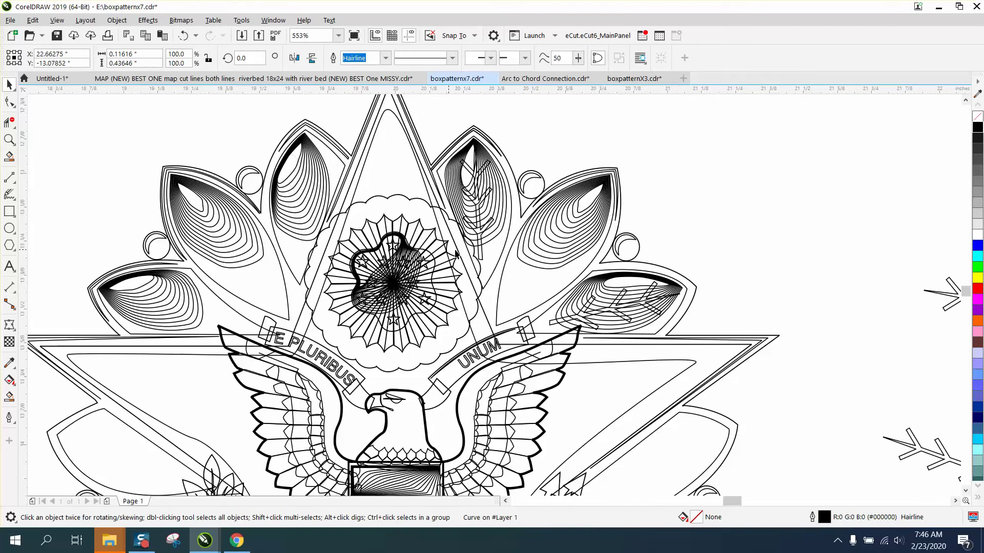
Nudge the veins of the two remaining upper-right leaves 3 inches to the right
{"action": "left_click", "coordinate": [481, 258]}
{"action": "key", "text": "ctrl+r"}
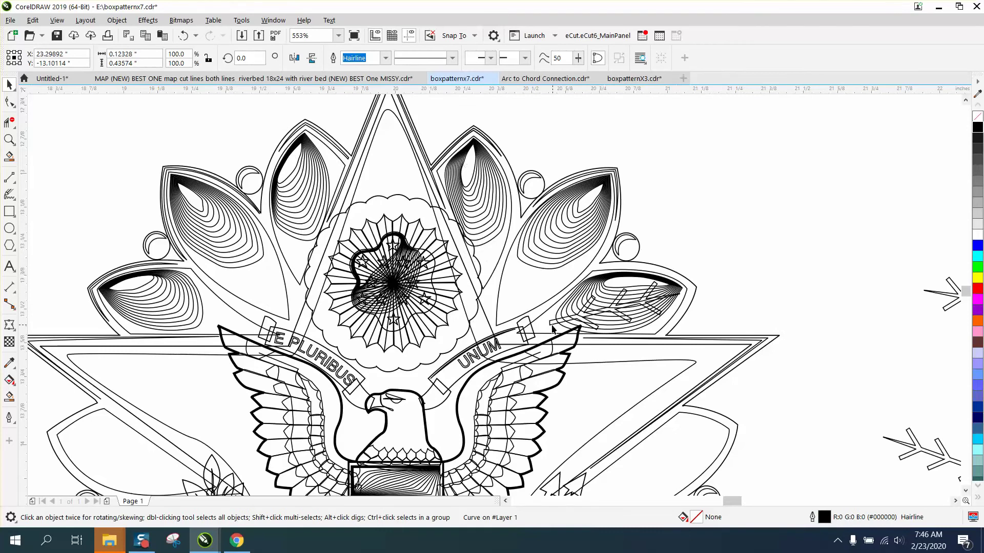
{"action": "left_click", "coordinate": [551, 326]}
{"action": "key", "text": "ctrl+r"}
Examine the full-colour emblem up close, especially the small gold balls and leaf edges at its upper right
{"action": "scroll", "coordinate": [452, 291], "scroll_direction": "down", "scroll_amount": 2}
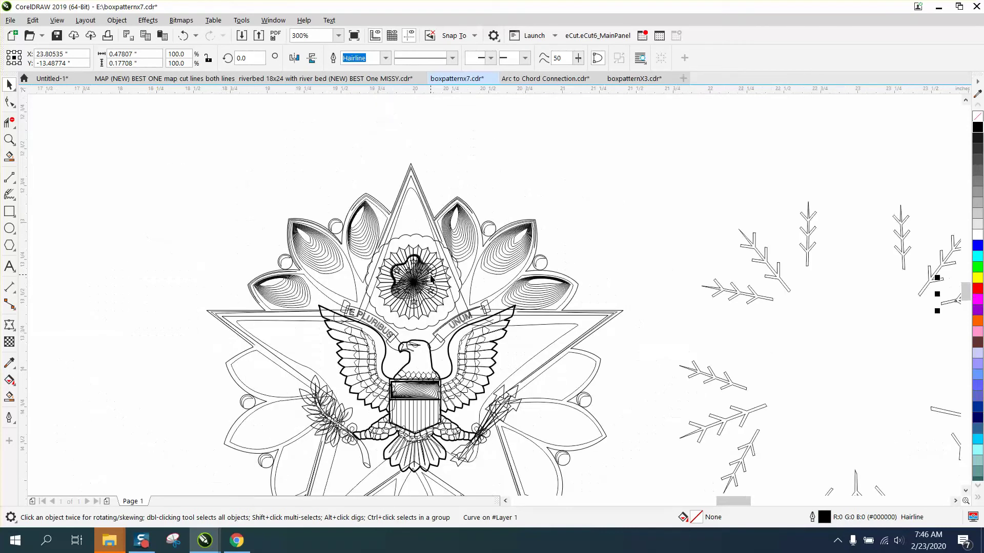
{"action": "scroll", "coordinate": [482, 293], "scroll_direction": "down", "scroll_amount": 7}
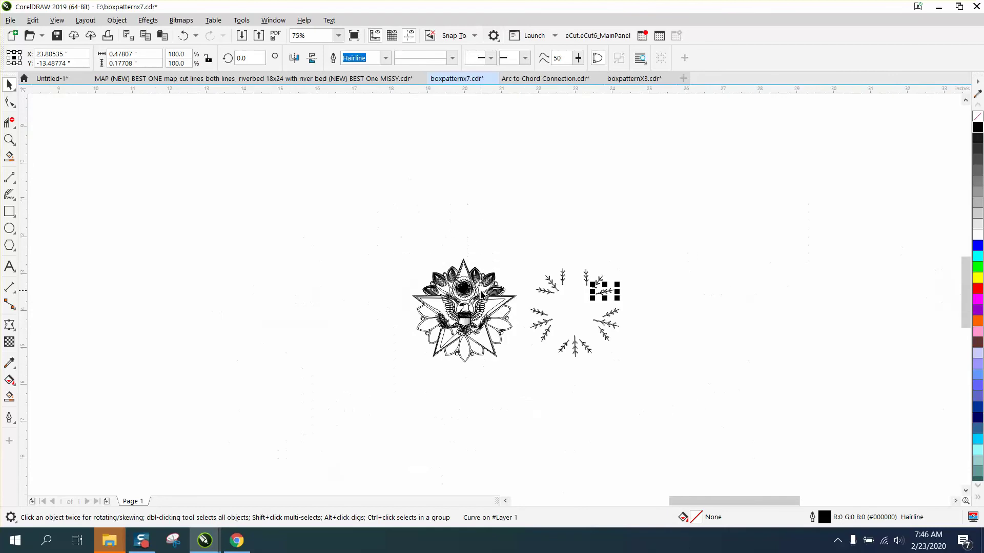
{"action": "left_click_drag", "start_coordinate": [139, 118], "coordinate": [379, 322]}
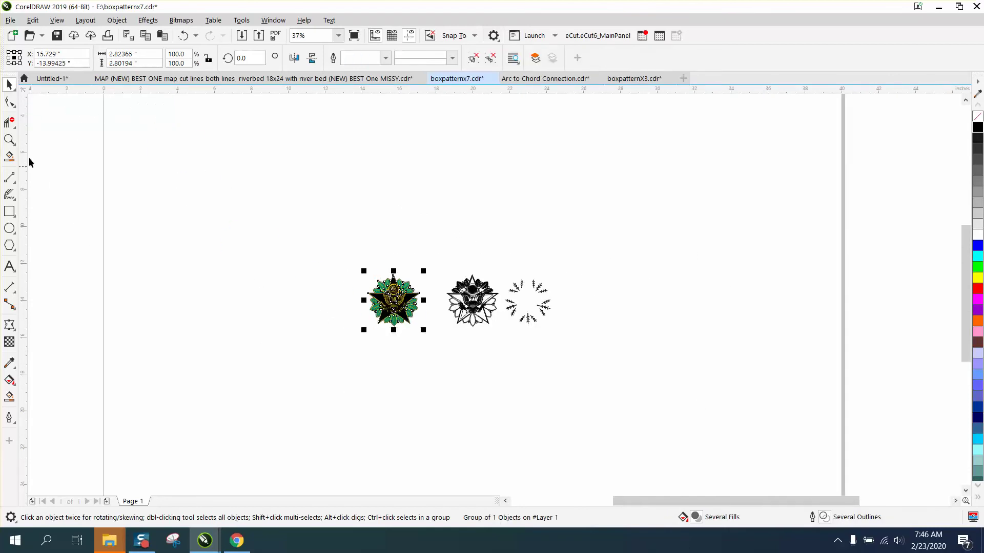
{"action": "left_click", "coordinate": [9, 139]}
{"action": "left_click_drag", "start_coordinate": [375, 261], "coordinate": [448, 320]}
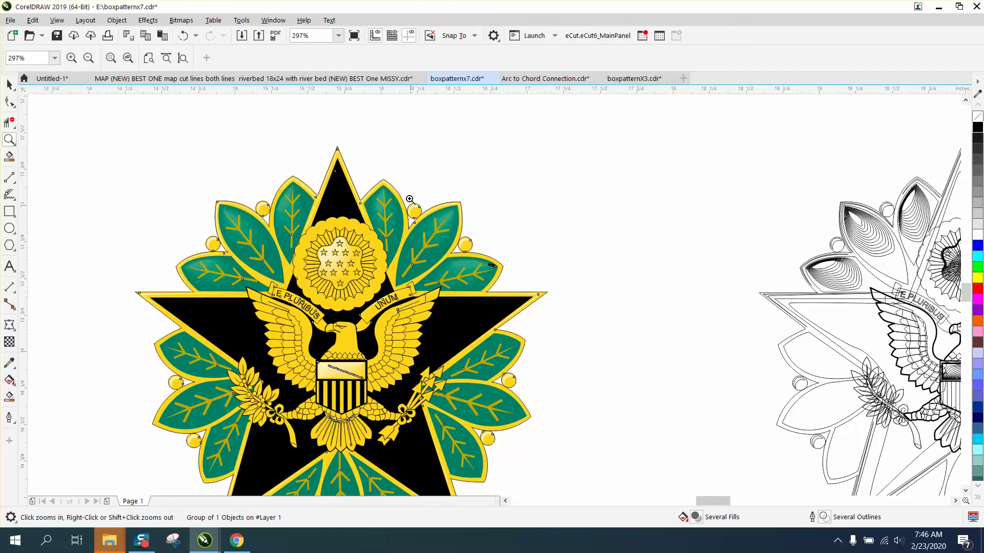
{"action": "left_click_drag", "start_coordinate": [408, 200], "coordinate": [436, 229]}
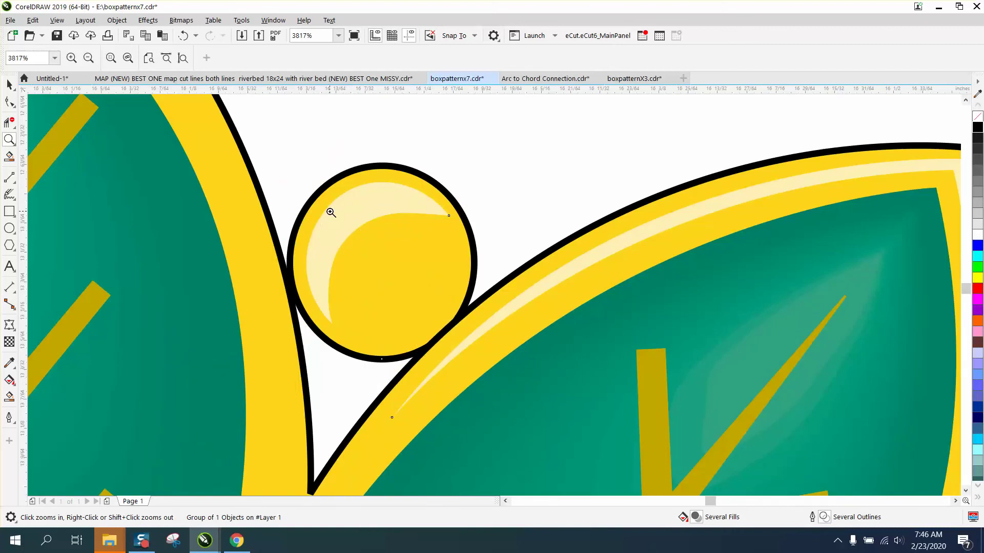
{"action": "right_click", "coordinate": [347, 211]}
{"action": "scroll", "coordinate": [346, 208], "scroll_direction": "down", "scroll_amount": 3}
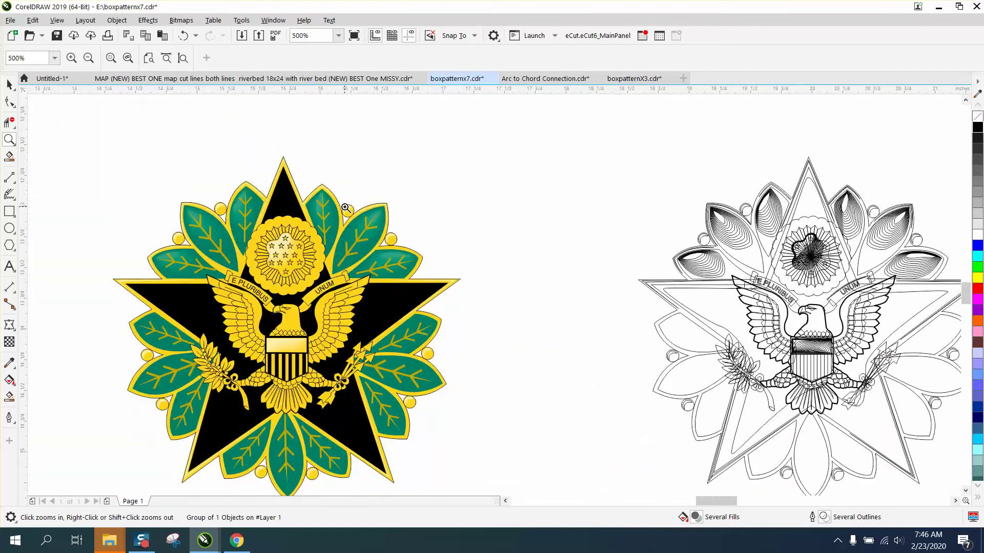
{"action": "right_click", "coordinate": [346, 208]}
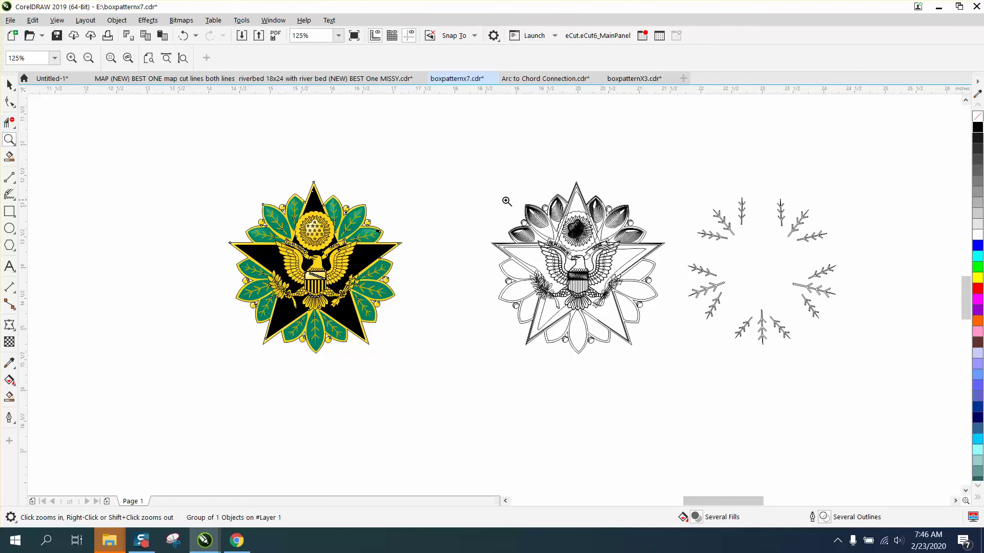
Nudge the outer silhouette of the outlined emblem 3 inches to the right around the separated veins
{"action": "left_click_drag", "start_coordinate": [473, 185], "coordinate": [895, 418]}
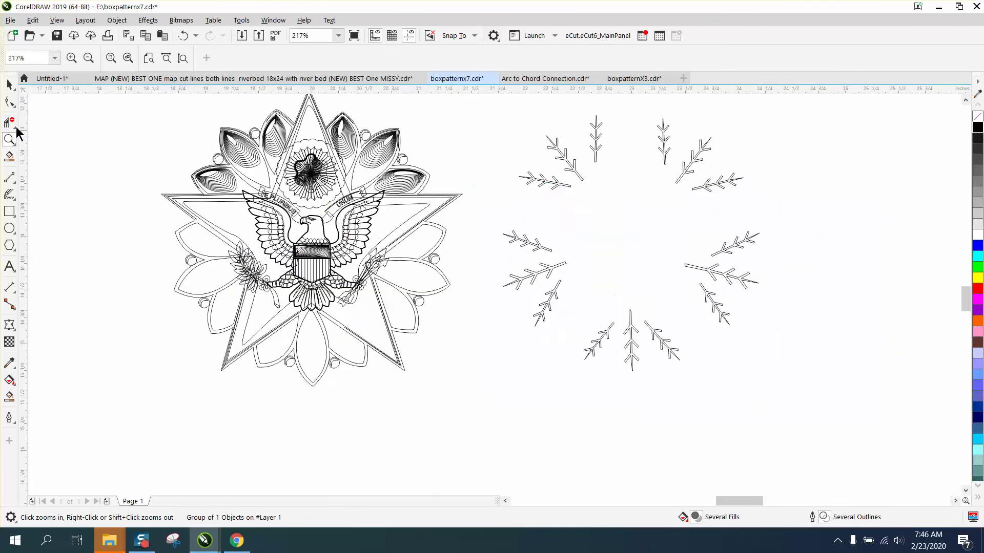
{"action": "left_click", "coordinate": [10, 98]}
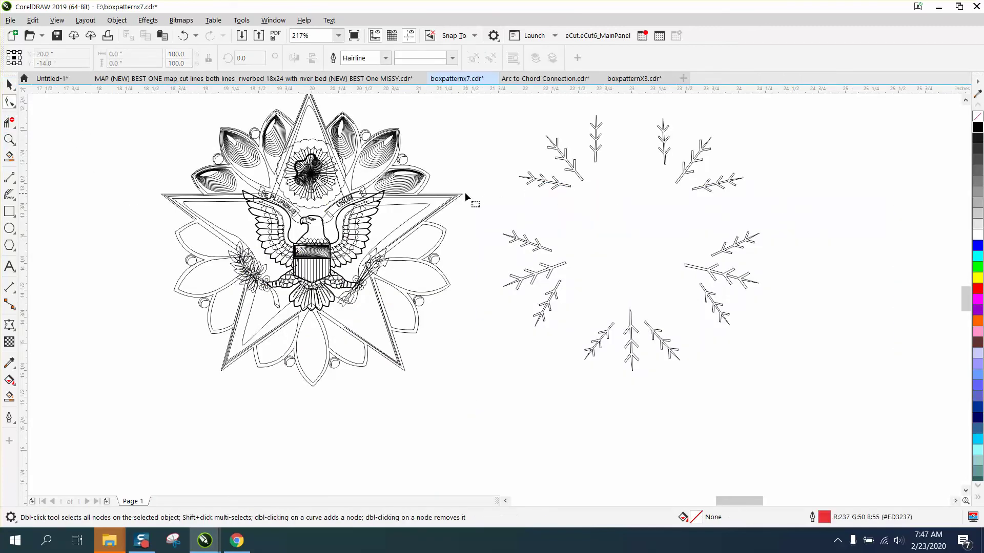
{"action": "left_click", "coordinate": [13, 85]}
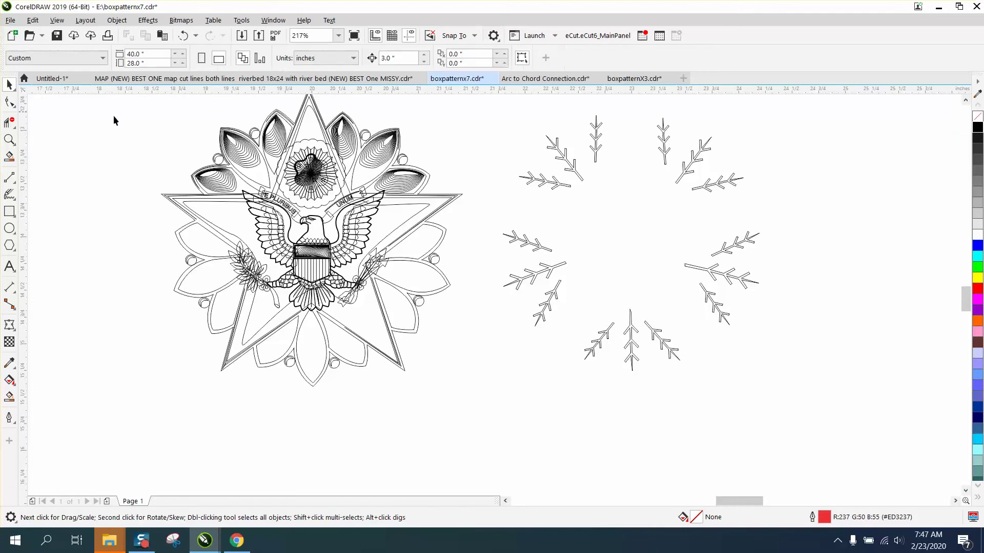
{"action": "left_click", "coordinate": [462, 195]}
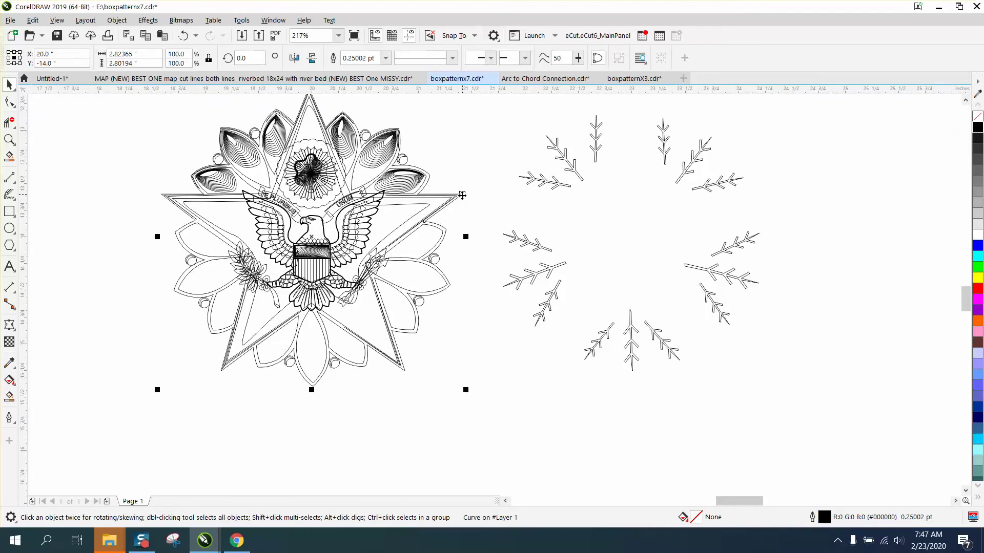
{"action": "key", "text": "Right"}
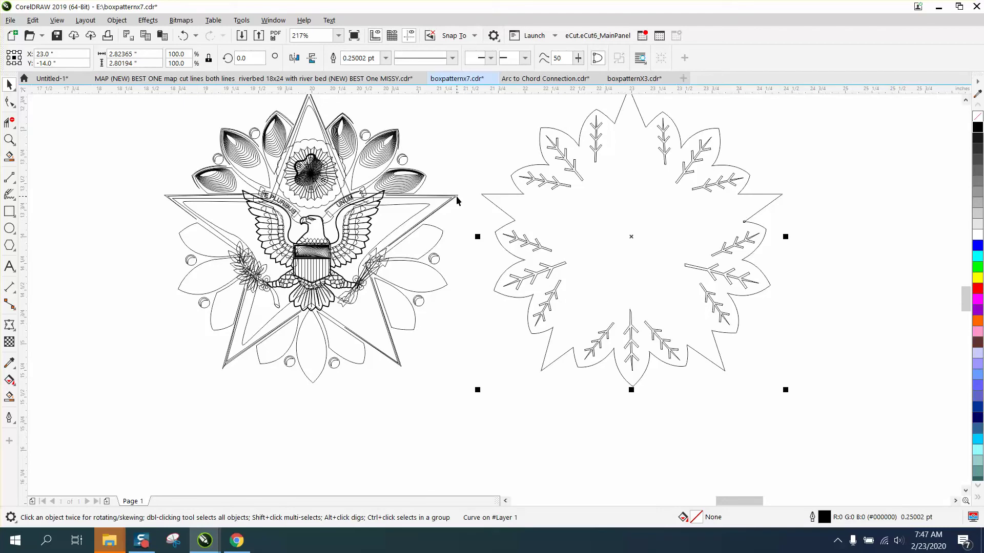
Nudge the straight-edged star outline just inside the silhouette 3 inches to the right
{"action": "left_click", "coordinate": [456, 196]}
{"action": "left_click", "coordinate": [456, 244]}
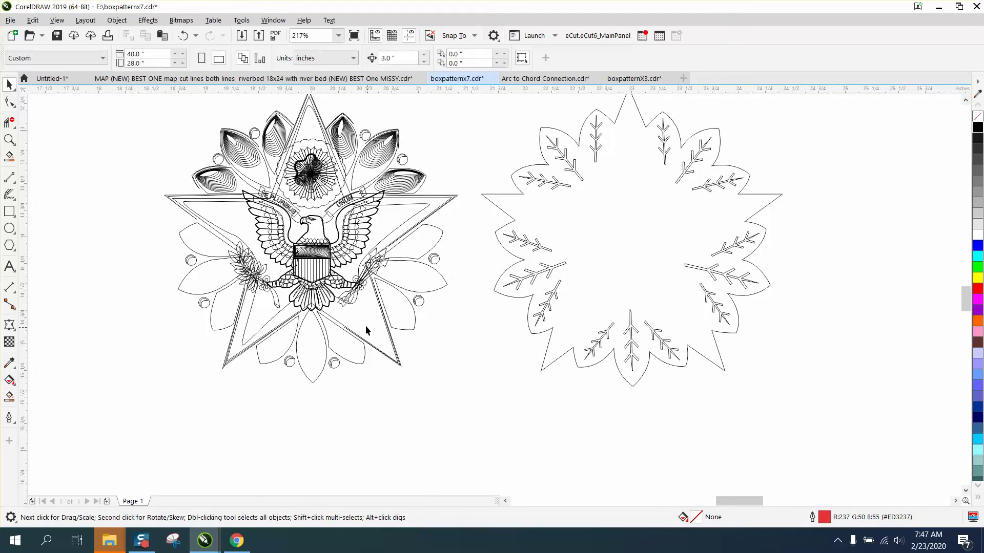
{"action": "left_click", "coordinate": [383, 316]}
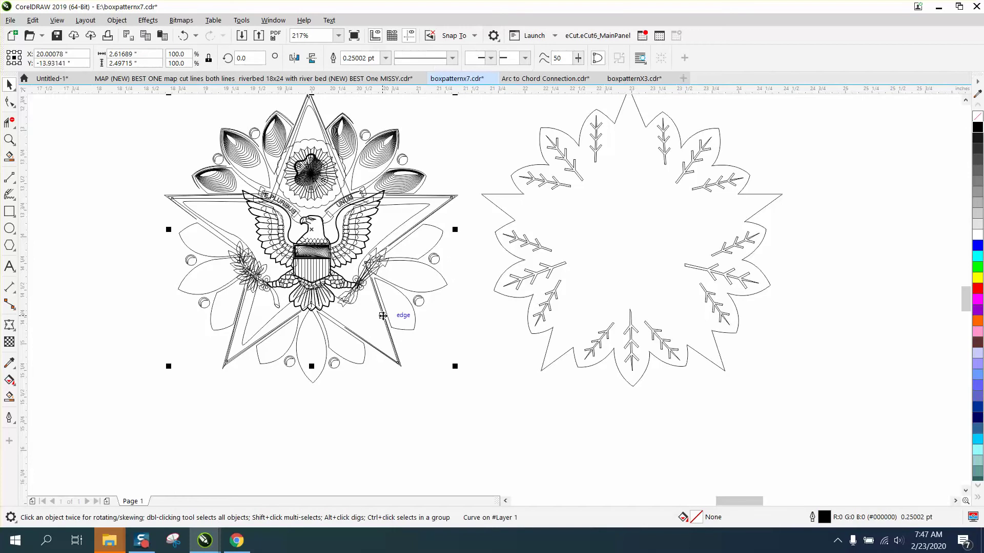
{"action": "key", "text": "Right"}
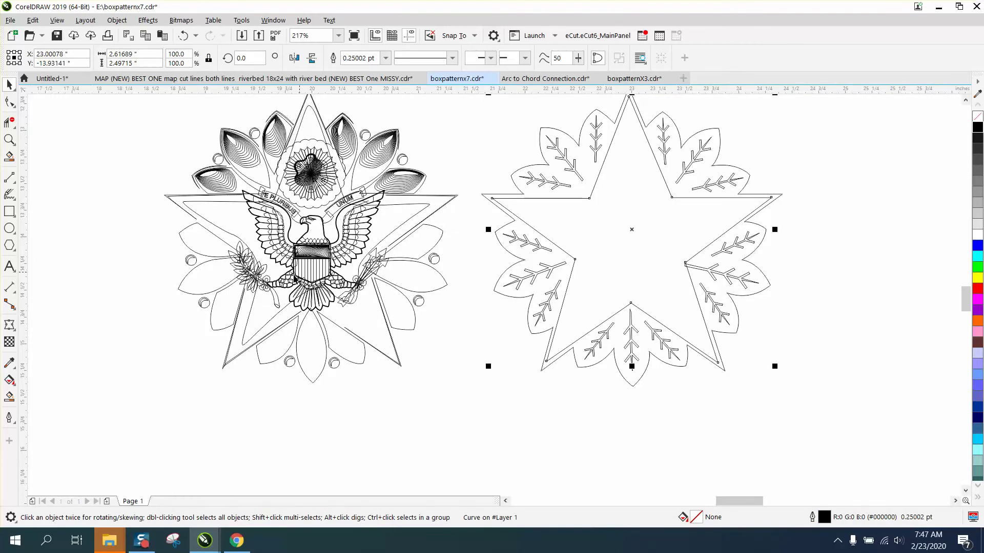
Nudge the curved inner star, the lower-right star-point lines and the leaf piece at the lower left 3 inches down
{"action": "left_click", "coordinate": [255, 336]}
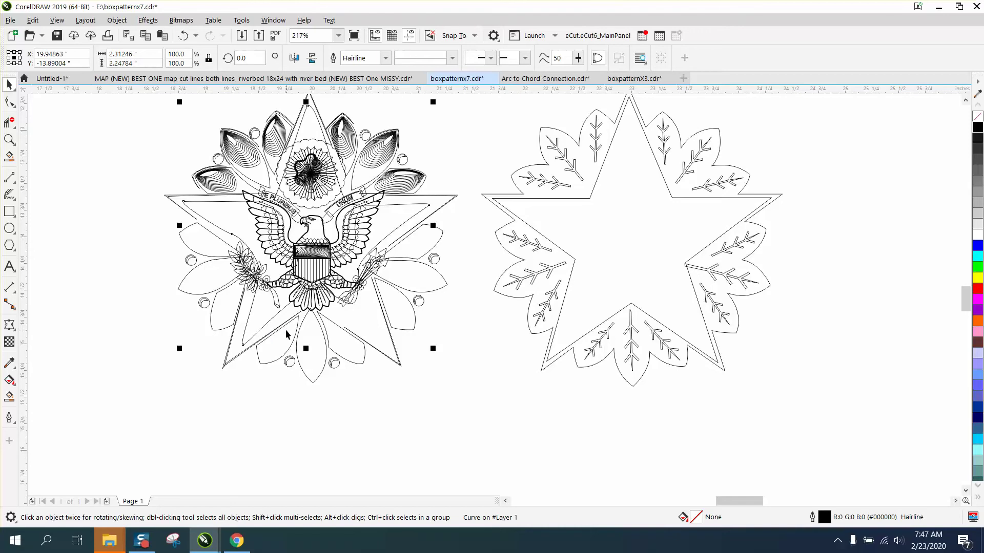
{"action": "key", "text": "Down"}
{"action": "scroll", "coordinate": [300, 333], "scroll_direction": "down", "scroll_amount": 3}
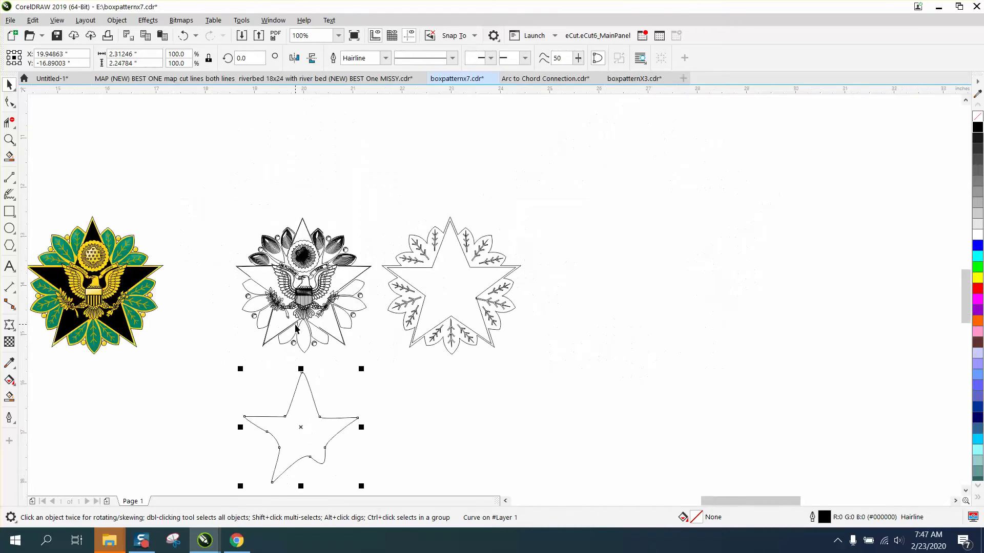
{"action": "left_click", "coordinate": [334, 339]}
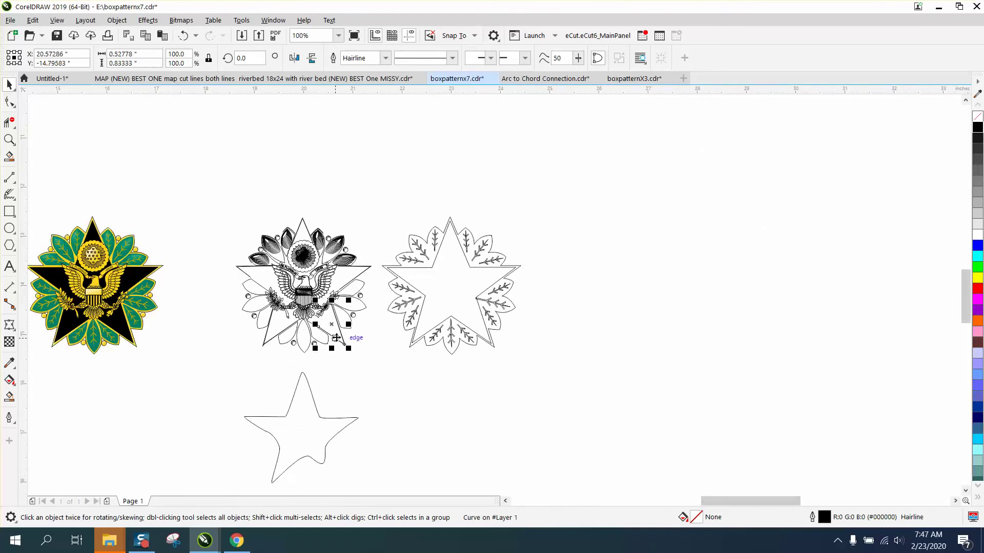
{"action": "key", "text": "Down"}
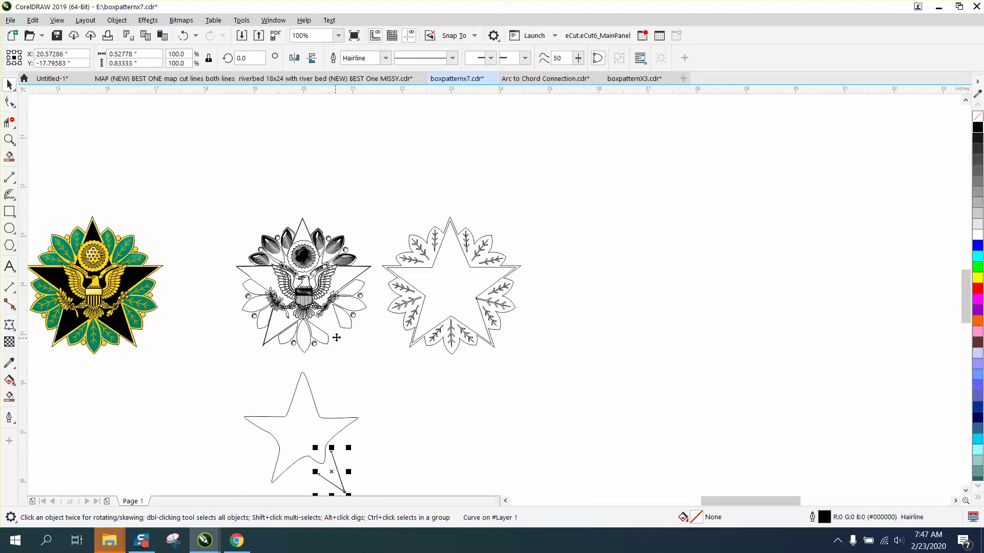
{"action": "left_click", "coordinate": [287, 333]}
{"action": "key", "text": "Down"}
Nudge the highlight crescents of the emblem's two bottom balls 3 inches to the right
{"action": "left_click", "coordinate": [293, 343]}
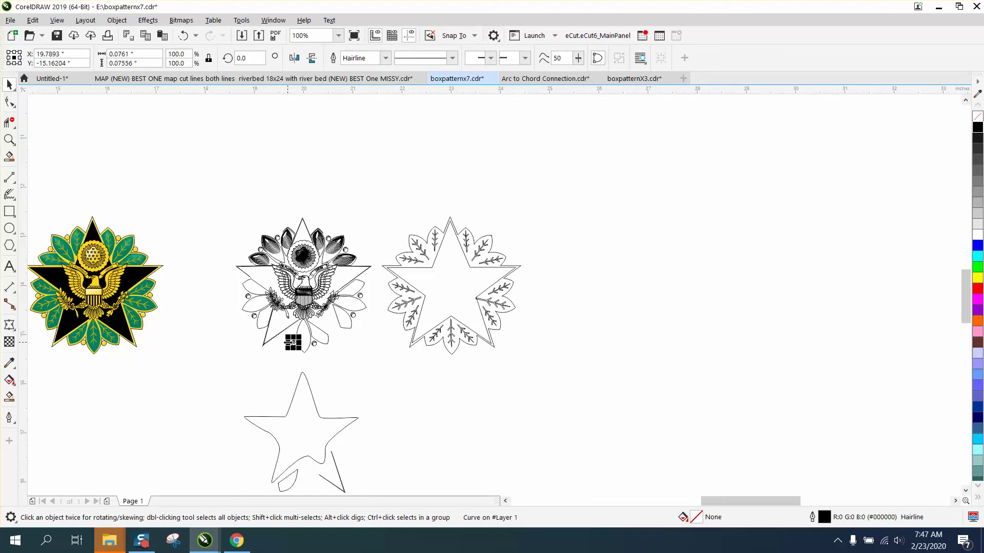
{"action": "key", "text": "Right"}
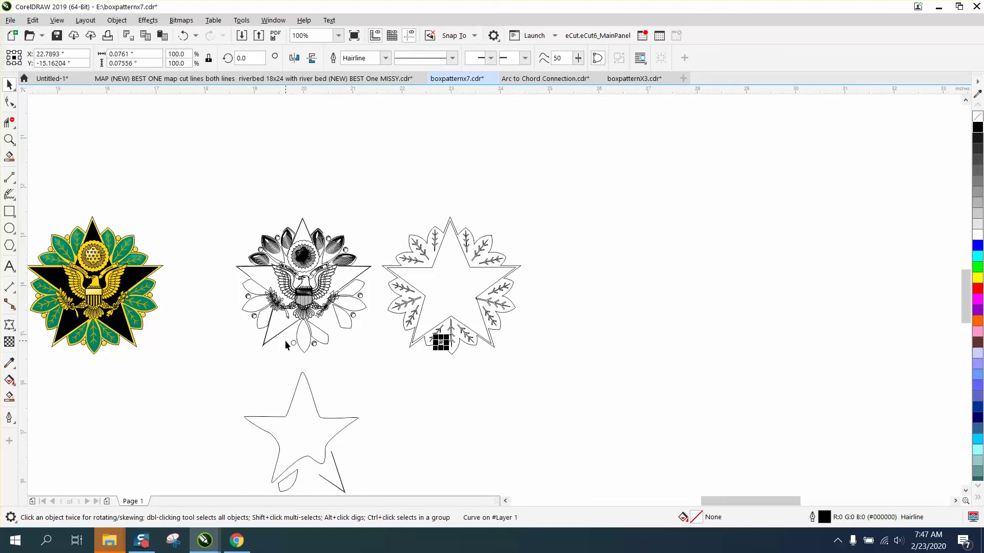
{"action": "left_click", "coordinate": [314, 343]}
{"action": "key", "text": "Right"}
{"action": "left_click", "coordinate": [417, 358]}
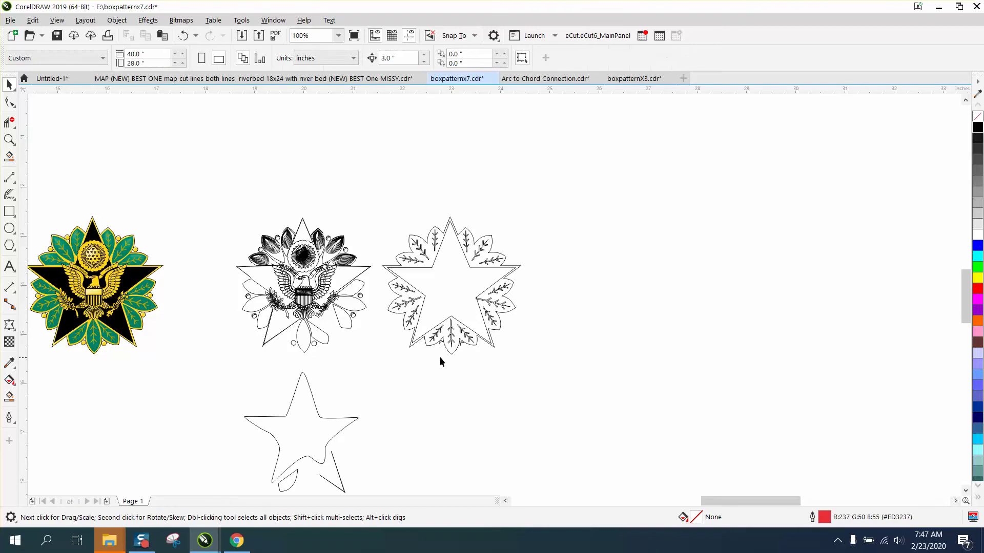
Nudge the two highlight crescents out of the separated leaf artwork, 3 inches down
{"action": "left_click", "coordinate": [441, 342]}
{"action": "key", "text": "Down"}
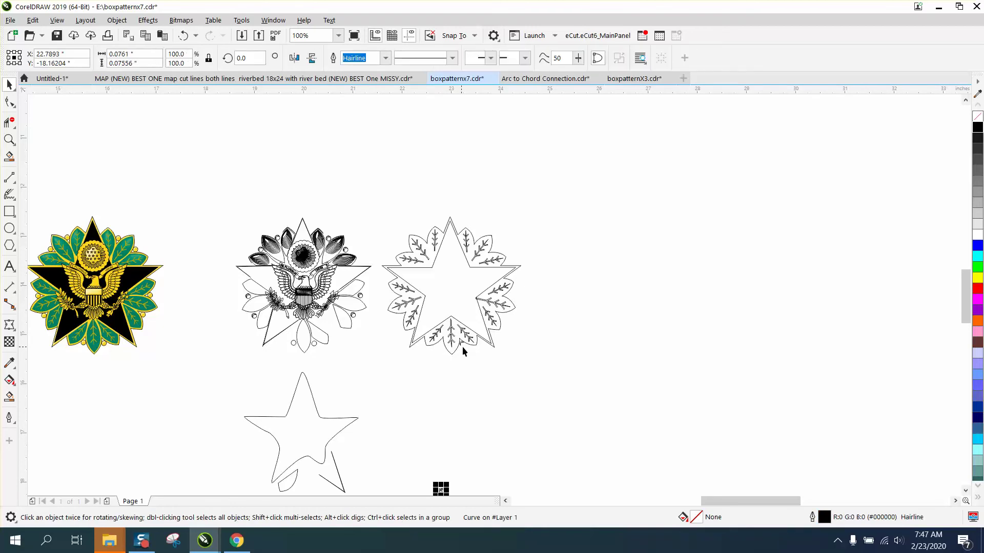
{"action": "left_click", "coordinate": [461, 342]}
{"action": "key", "text": "Down"}
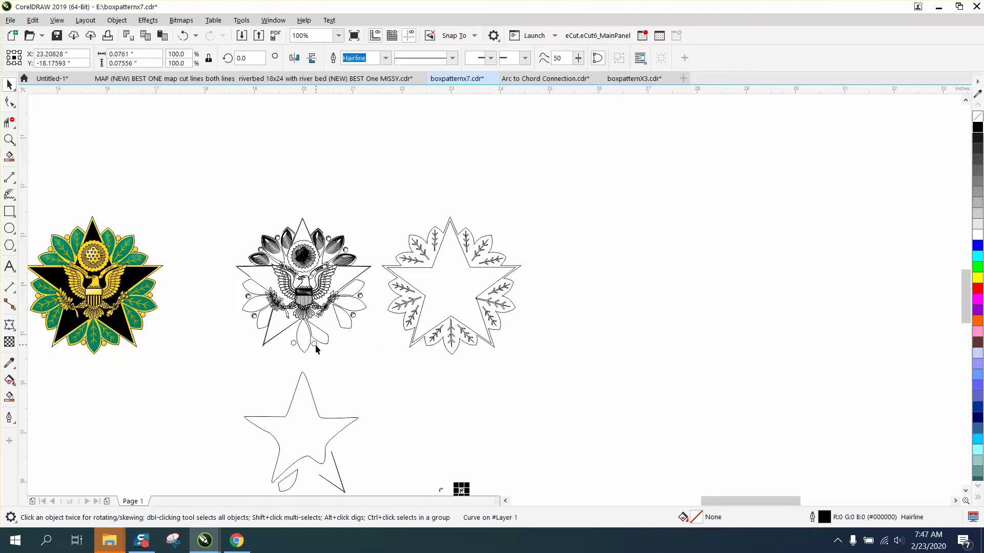
Nudge the outlines of the emblem's two bottom balls and the lower of its right-side balls 3 inches to the right
{"action": "left_click", "coordinate": [314, 344]}
{"action": "key", "text": "Right"}
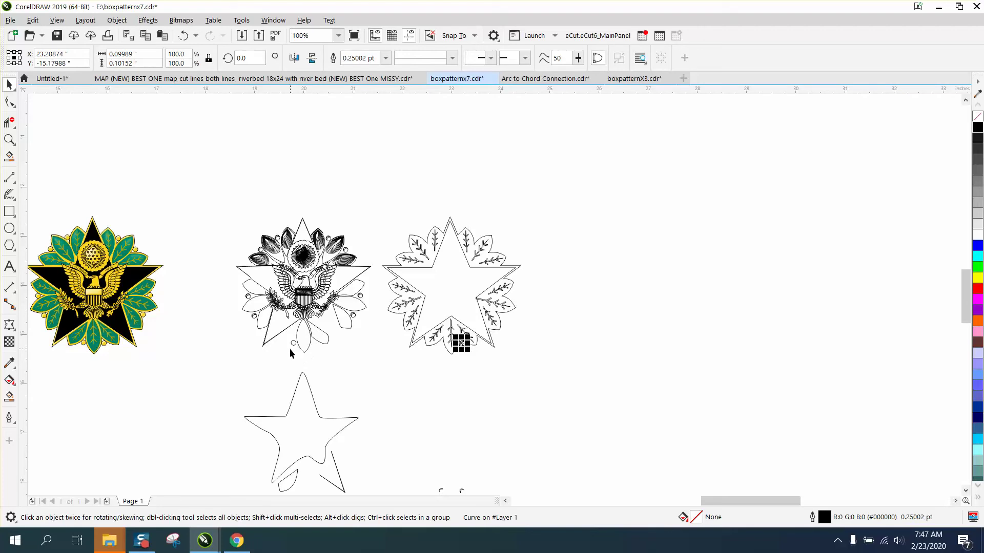
{"action": "left_click", "coordinate": [293, 344]}
{"action": "key", "text": "Right"}
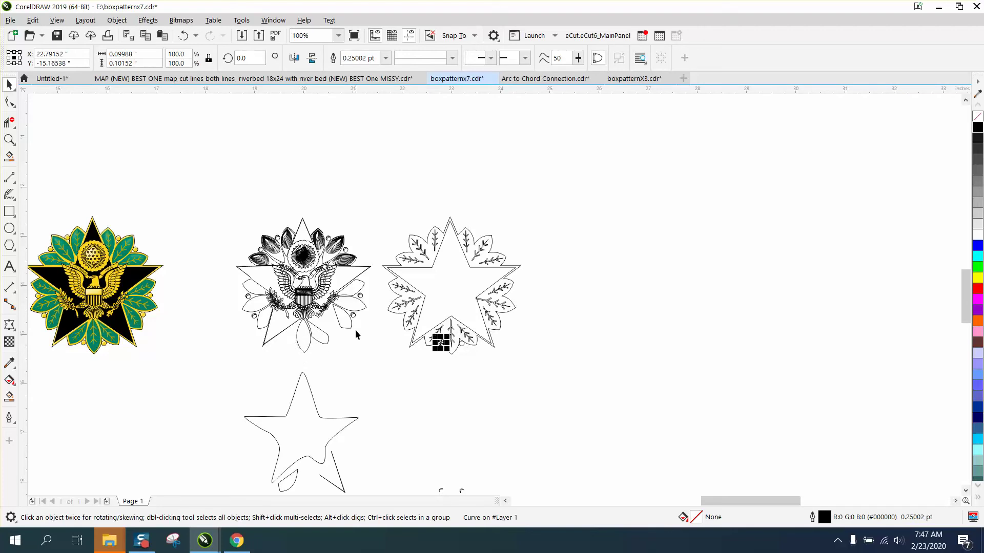
{"action": "left_click", "coordinate": [353, 318]}
{"action": "key", "text": "Right"}
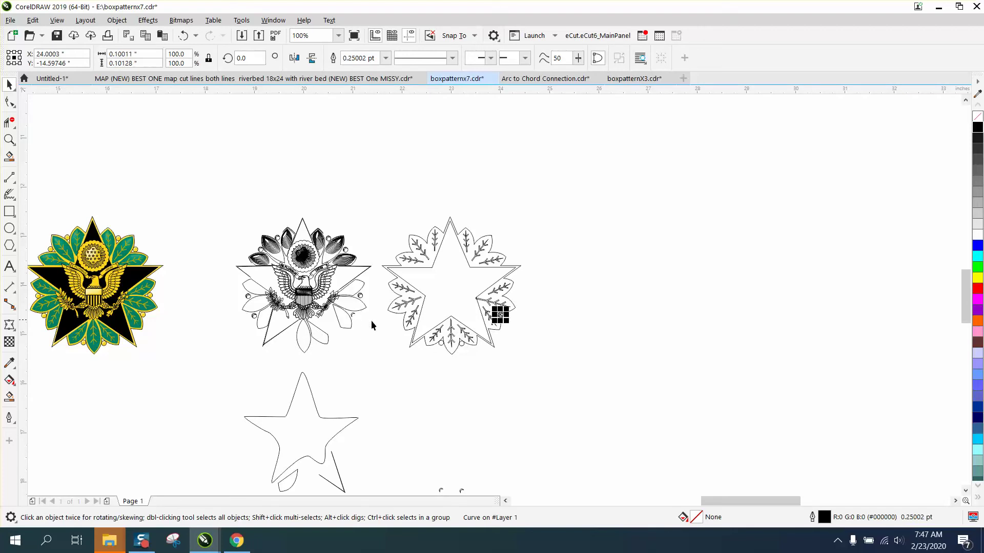
Nudge the highlight crescents of the emblem's two lower-right balls 3 inches down and the upper one's outline 3 inches to the right
{"action": "left_click", "coordinate": [353, 314]}
{"action": "key", "text": "Down"}
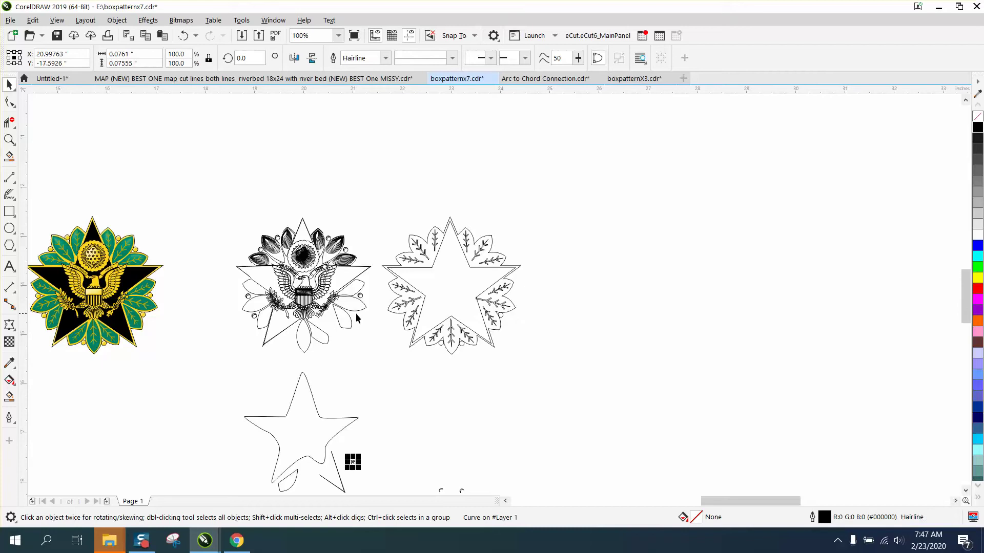
{"action": "left_click", "coordinate": [360, 298]}
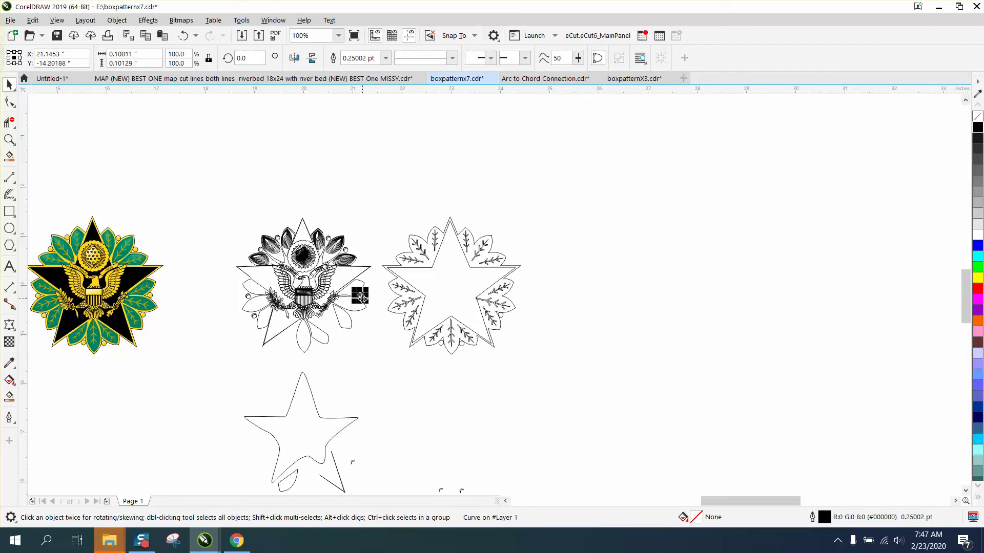
{"action": "key", "text": "Right"}
{"action": "left_click", "coordinate": [360, 297]}
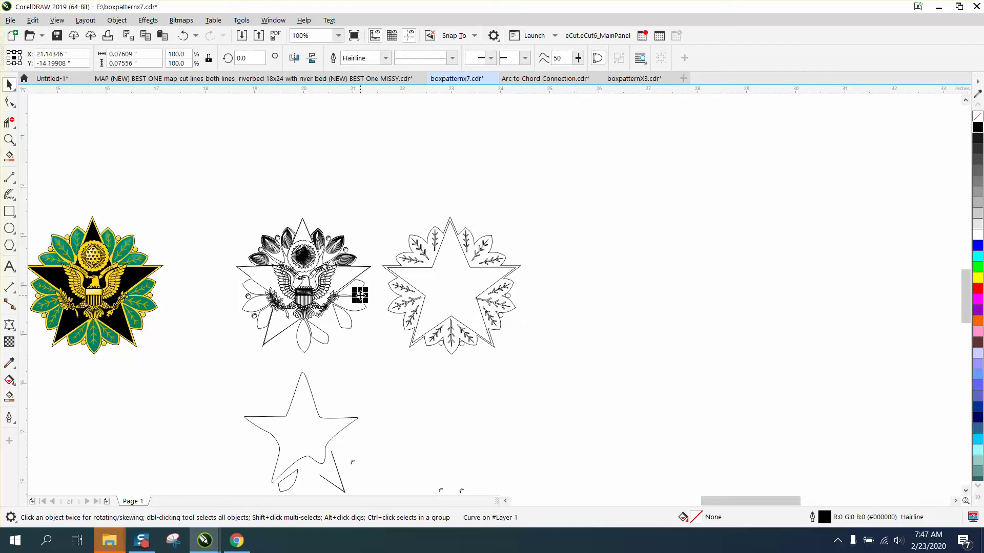
{"action": "key", "text": "Down"}
Nudge the upper of the two lower-left balls 3 inches to the right, and its highlight crescent also 3 inches down
{"action": "left_click", "coordinate": [247, 298]}
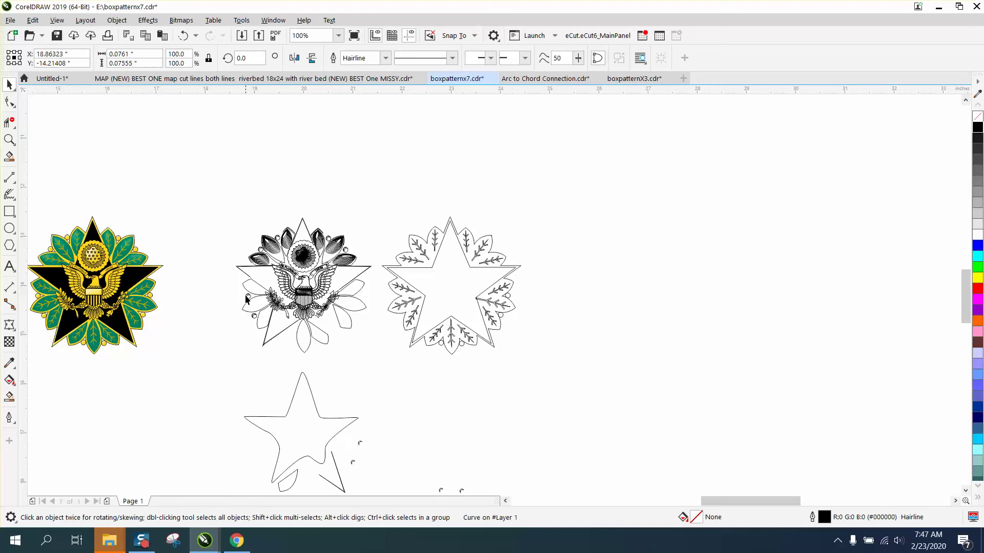
{"action": "key", "text": "Right"}
{"action": "key", "text": "Down"}
{"action": "left_click", "coordinate": [250, 297]}
{"action": "key", "text": "Right"}
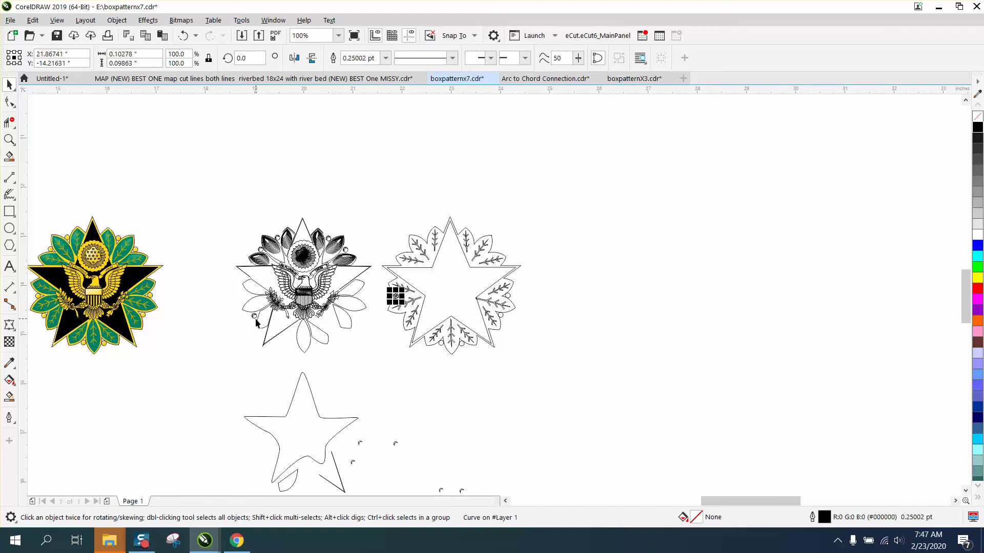
Nudge the lower of the two lower-left balls 3 inches to the right, and its highlight crescent also 3 inches down
{"action": "left_click", "coordinate": [254, 316]}
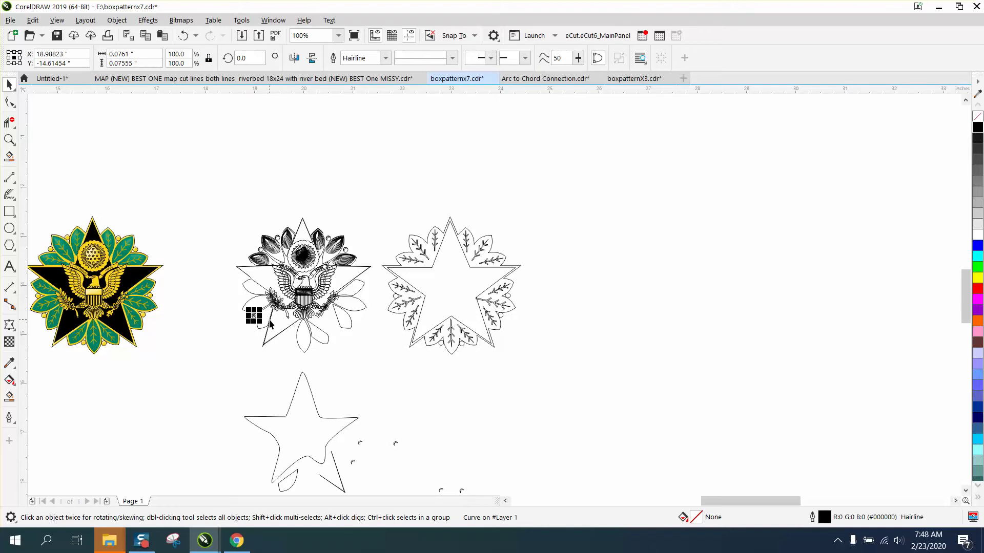
{"action": "key", "text": "ctrl+d"}
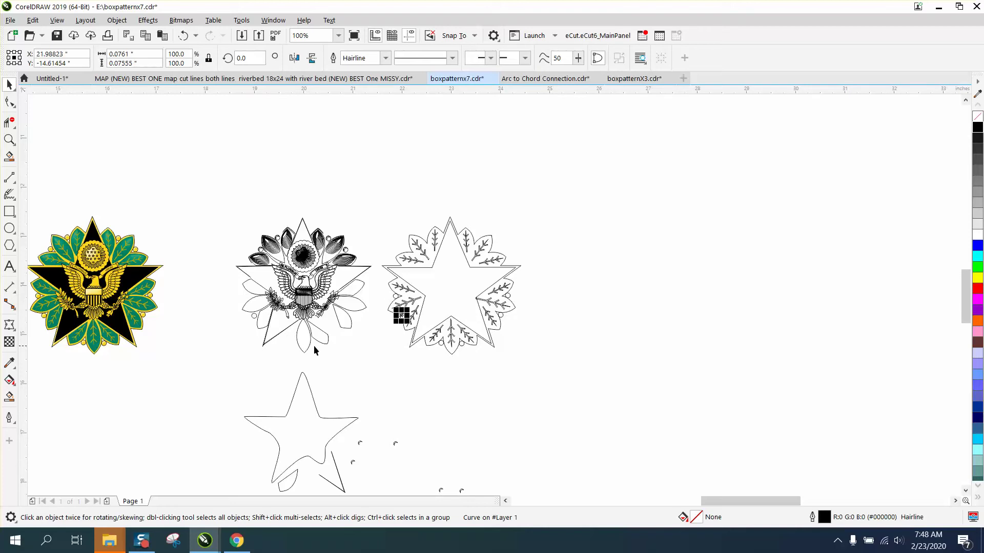
{"action": "key", "text": "Down"}
{"action": "left_click", "coordinate": [254, 317]}
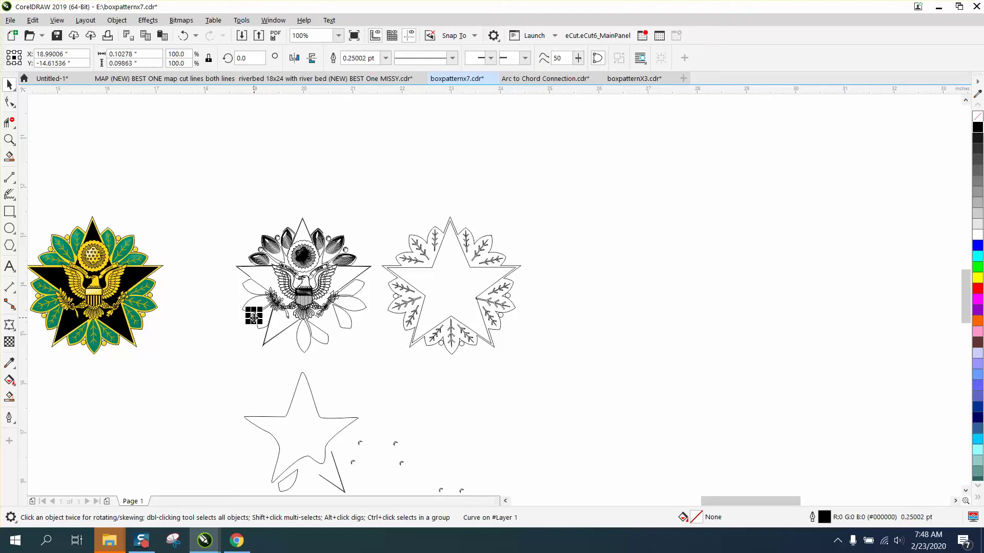
{"action": "key", "text": "Right"}
{"action": "left_click", "coordinate": [353, 362]}
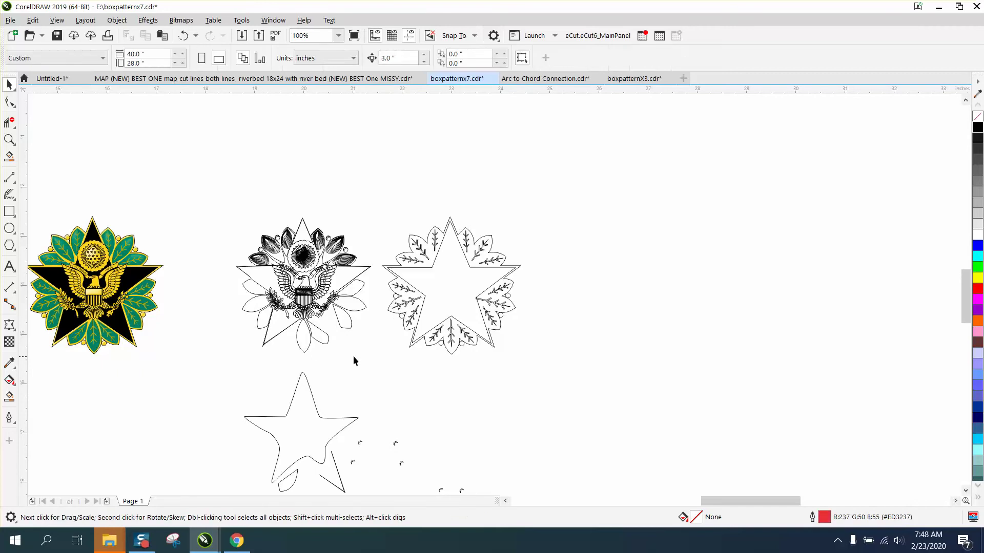
Delete the star's right point from the original emblem outline, together with the leaf outlines along its lower right side and bottom
{"action": "left_click", "coordinate": [355, 278]}
{"action": "key", "text": "Delete"}
{"action": "left_click", "coordinate": [361, 286]}
{"action": "key", "text": "Delete"}
{"action": "left_click", "coordinate": [361, 306]}
{"action": "key", "text": "Delete"}
{"action": "left_click", "coordinate": [348, 321]}
{"action": "key", "text": "Delete"}
{"action": "left_click", "coordinate": [321, 338]}
{"action": "key", "text": "Delete"}
{"action": "left_click", "coordinate": [306, 342]}
{"action": "key", "text": "Delete"}
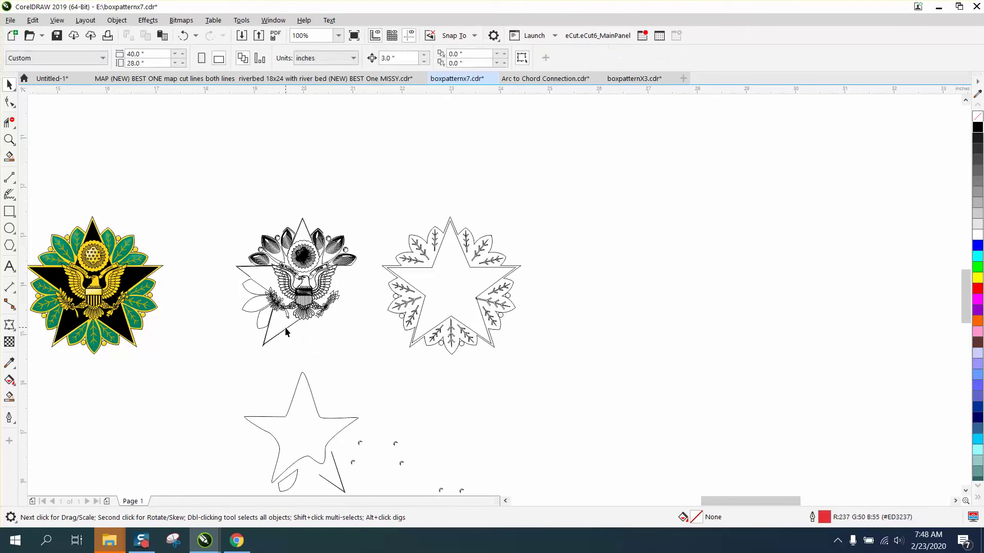
Delete the star's lower-left and left point lines from the original emblem, together with the leaf outlines along its lower left side
{"action": "left_click", "coordinate": [285, 329]}
{"action": "key", "text": "Delete"}
{"action": "left_click", "coordinate": [268, 325]}
{"action": "key", "text": "Delete"}
{"action": "left_click", "coordinate": [259, 311]}
{"action": "key", "text": "Delete"}
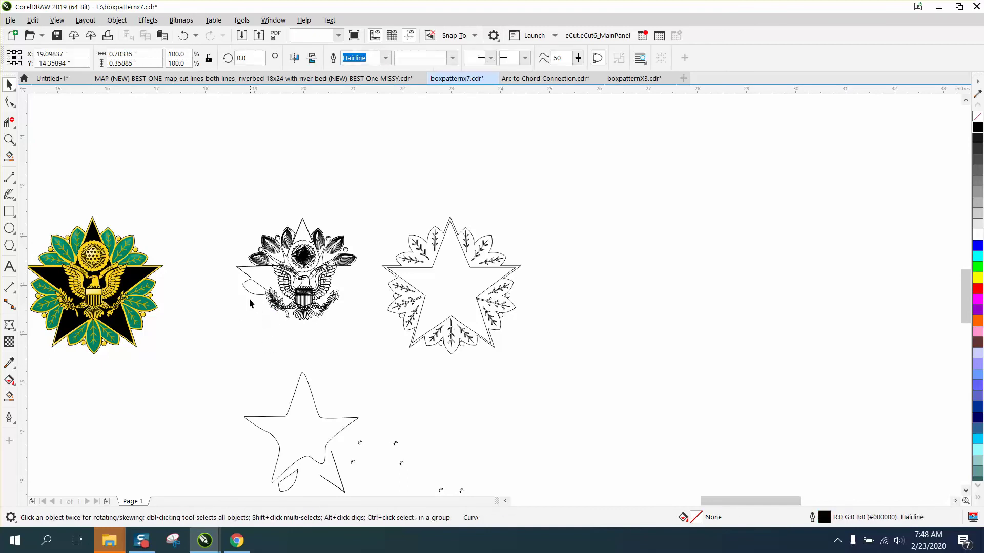
{"action": "key", "text": "Delete"}
{"action": "left_click", "coordinate": [248, 285]}
{"action": "key", "text": "Delete"}
{"action": "left_click", "coordinate": [251, 270]}
{"action": "key", "text": "Delete"}
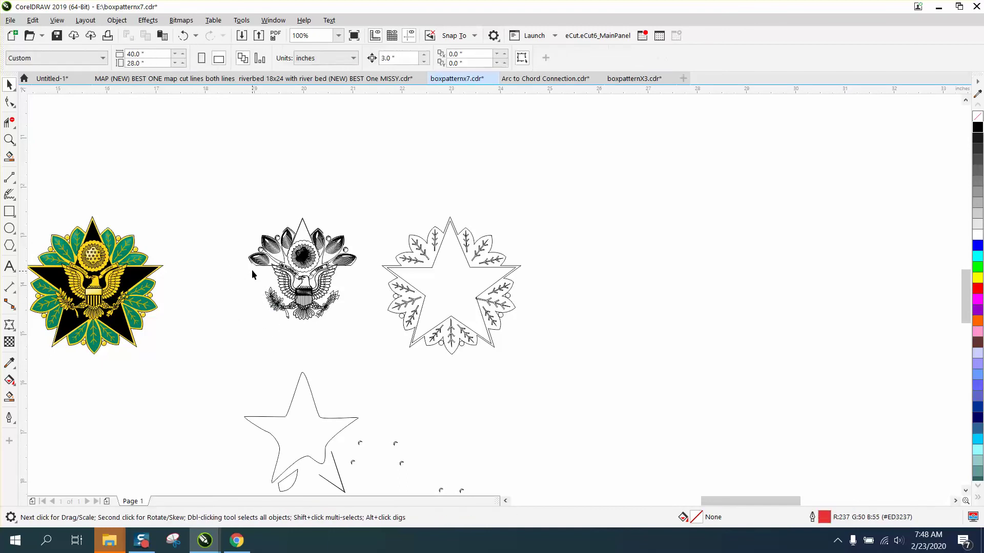
{"action": "key", "text": "z"}
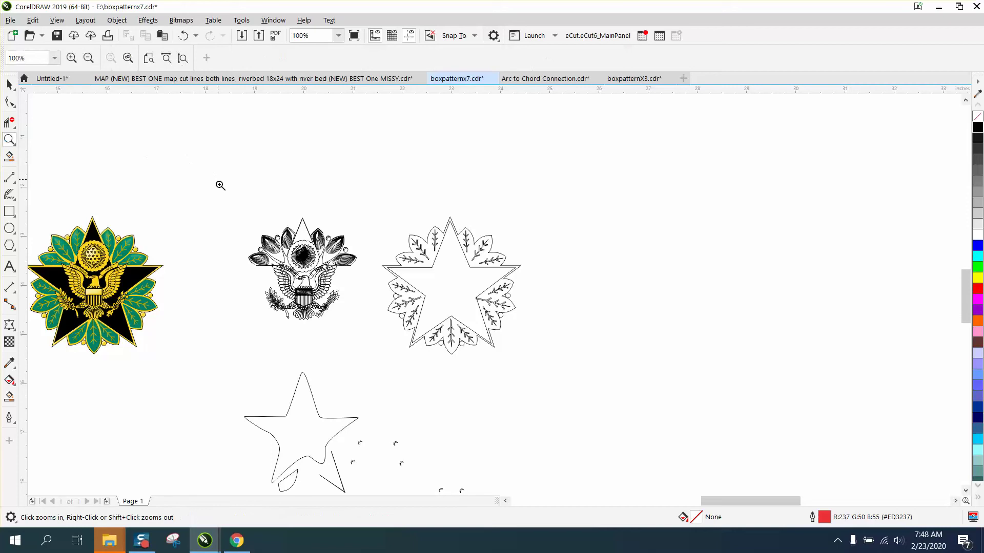
{"action": "left_click_drag", "start_coordinate": [220, 182], "coordinate": [599, 347]}
{"action": "left_click", "coordinate": [9, 84]}
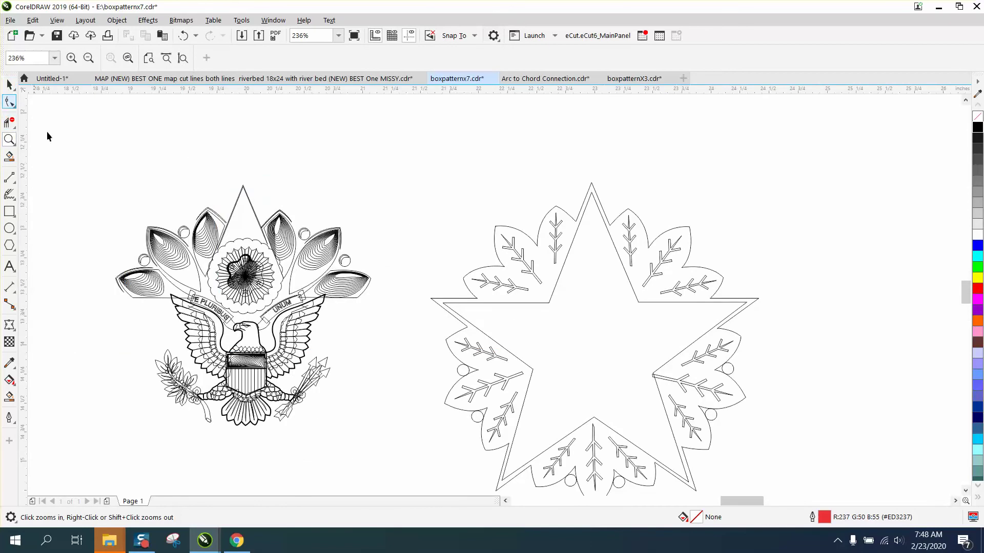
{"action": "left_click", "coordinate": [145, 262]}
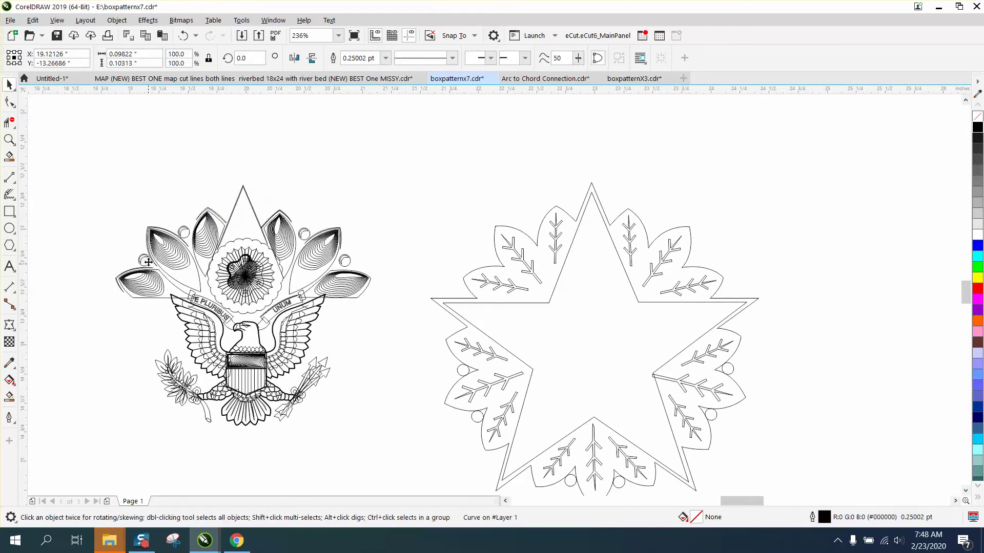
{"action": "left_click", "coordinate": [185, 266]}
{"action": "left_click", "coordinate": [390, 58]}
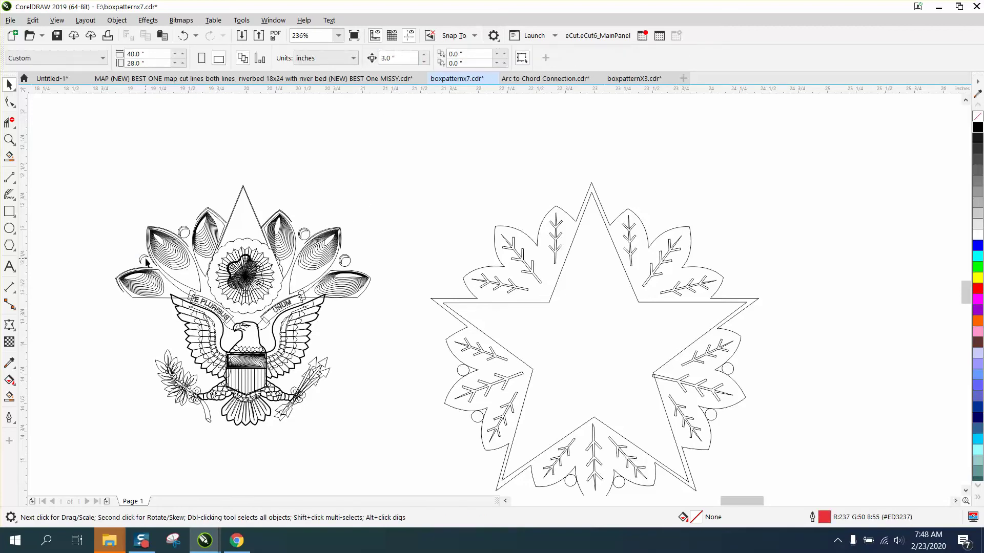
{"action": "left_click", "coordinate": [183, 33]}
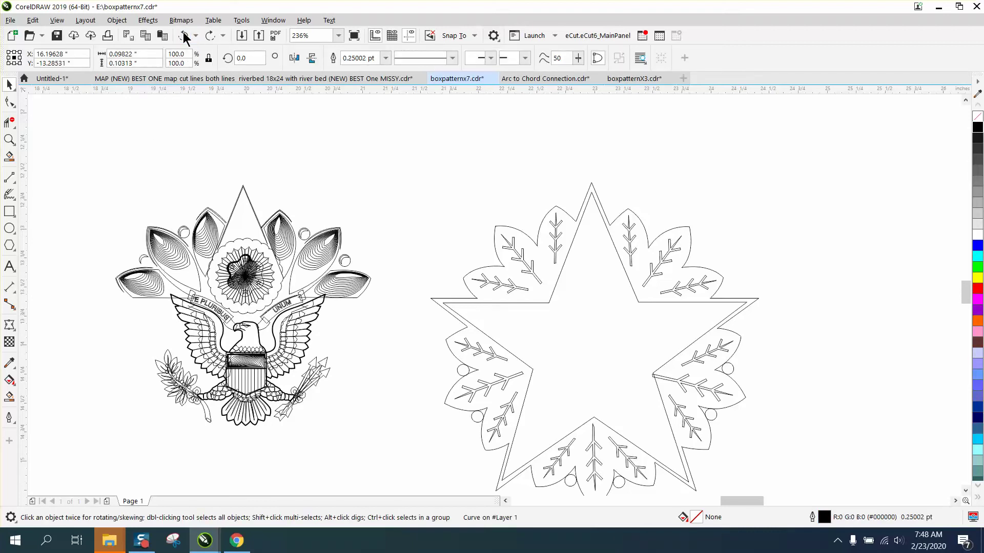
{"action": "left_click", "coordinate": [183, 35]}
{"action": "left_click", "coordinate": [184, 35]}
Nudge the outlines of the emblem's two upper-left balls 3 inches to the right onto the separated leaf artwork
{"action": "key", "text": "Right"}
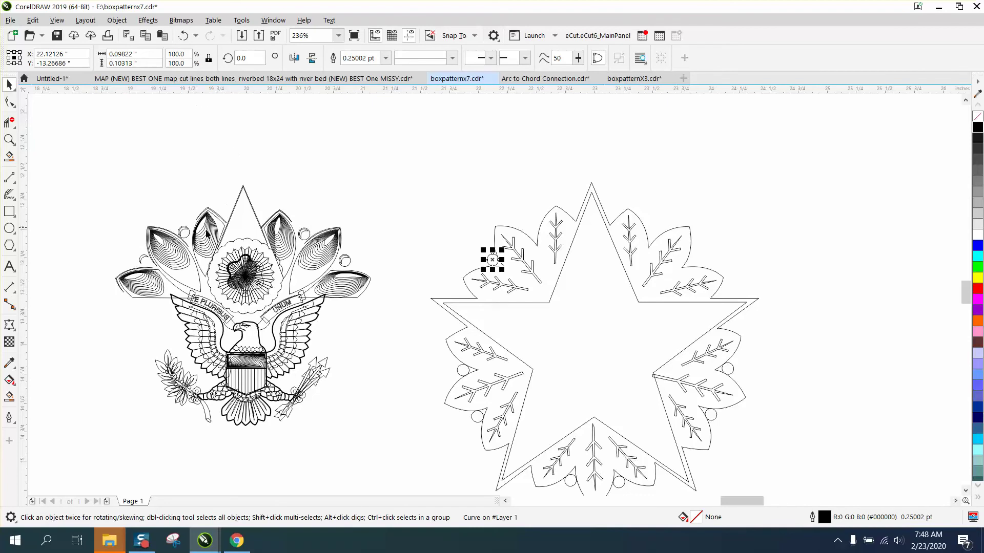
{"action": "left_click", "coordinate": [186, 238]}
{"action": "key", "text": "Right"}
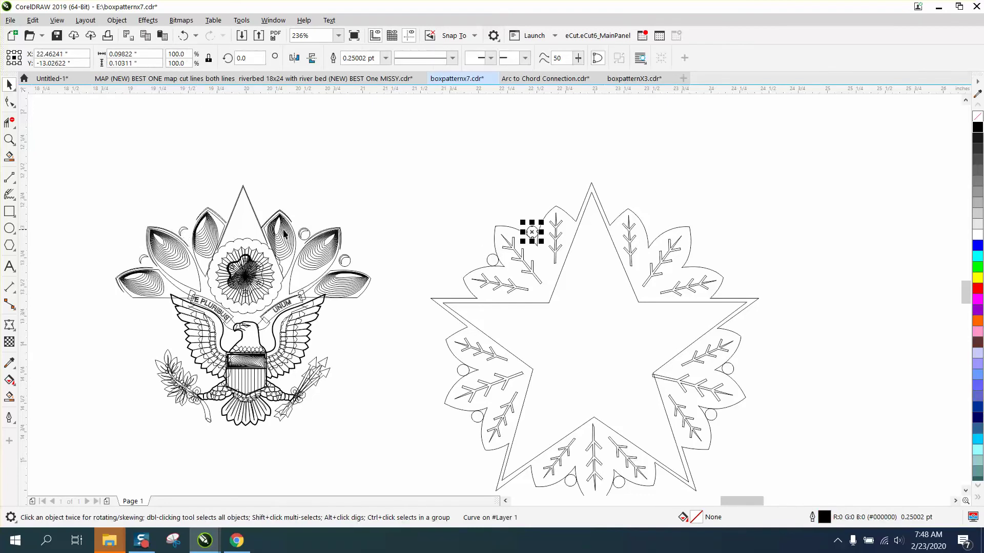
Nudge the inner upper-right ball's highlight crescent 3 inches right and 3 inches down, and its outline 3 inches to the right
{"action": "left_click", "coordinate": [301, 239]}
{"action": "key", "text": "ctrl+r"}
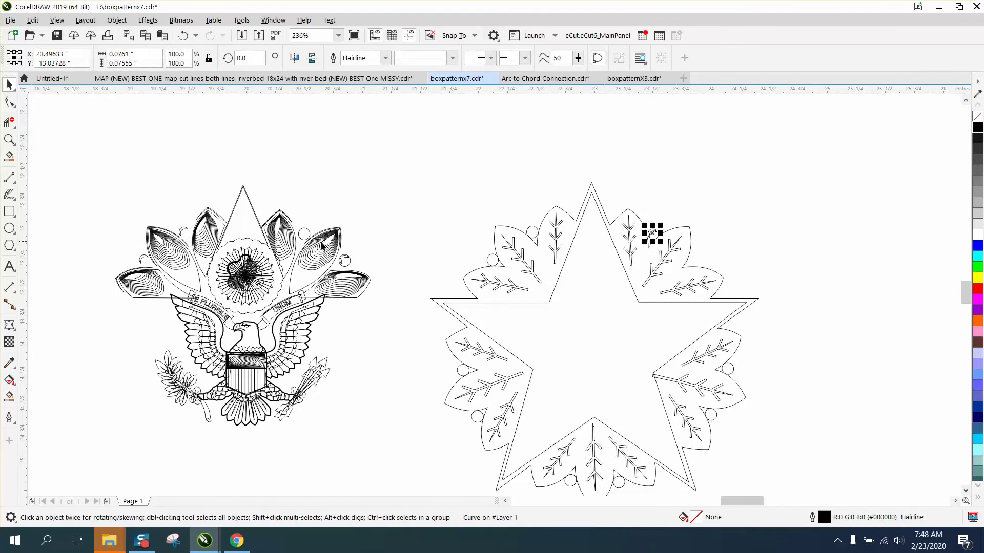
{"action": "key", "text": "Down"}
{"action": "left_click", "coordinate": [311, 237]}
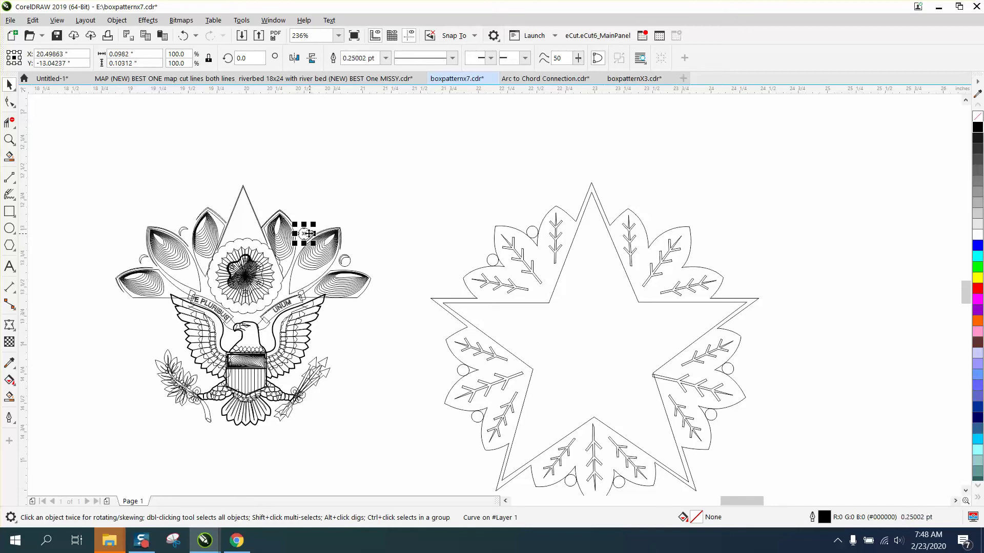
{"action": "key", "text": "ctrl+r"}
Nudge the outer upper-right ball's outline 3 inches to the right and delete its leftover highlight crescent
{"action": "left_click", "coordinate": [344, 262]}
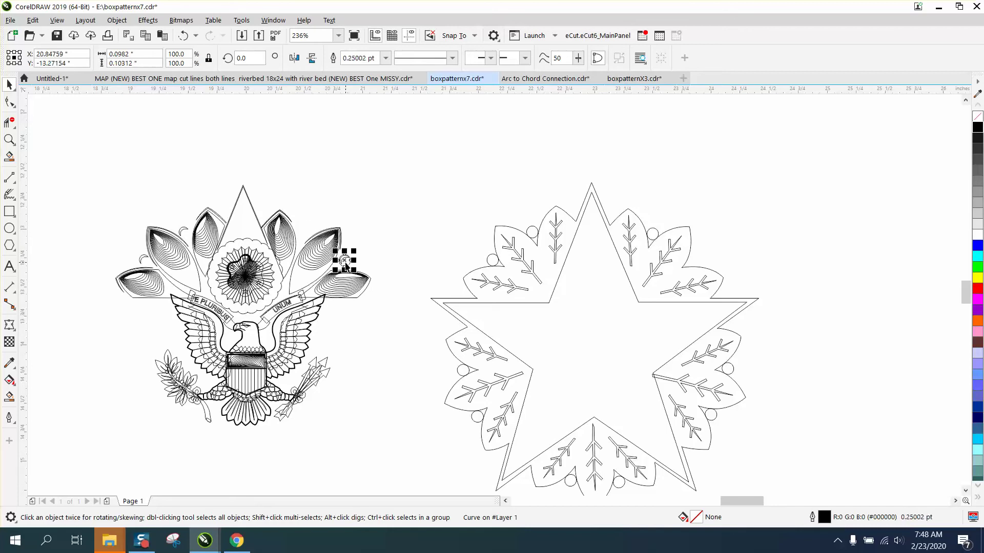
{"action": "key", "text": "ctrl+r"}
{"action": "left_click", "coordinate": [346, 256]}
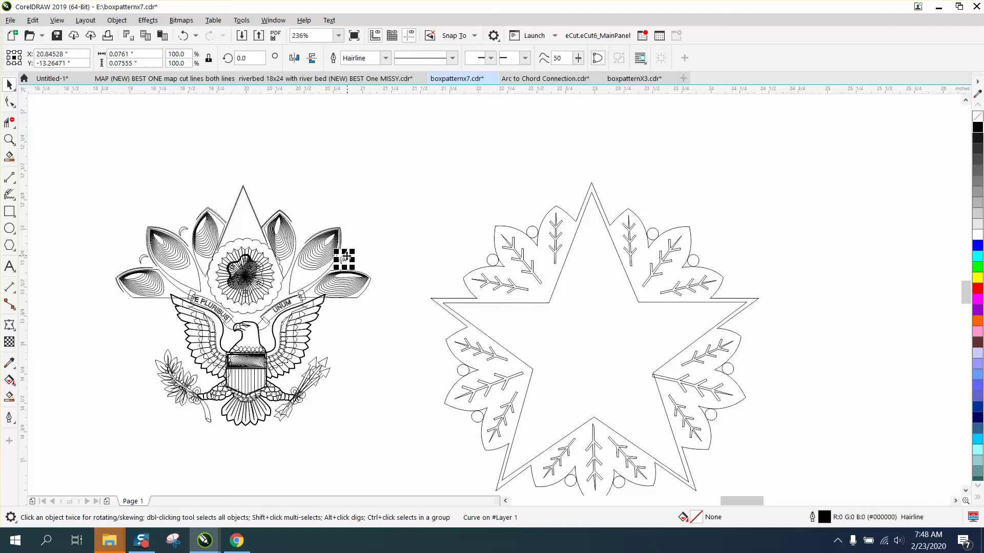
{"action": "key", "text": "Delete"}
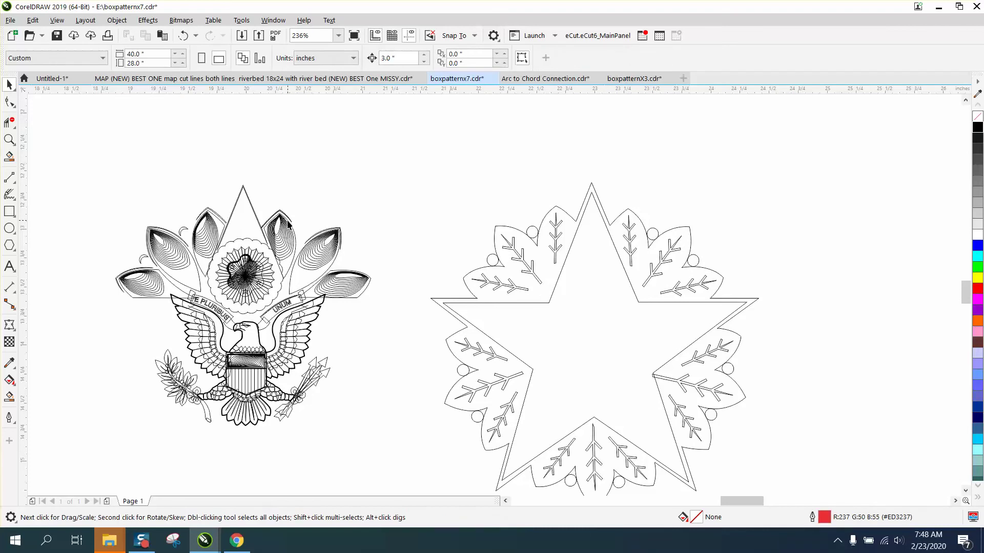
Delete the star's top point and all the shaded leaf shapes on the upper right side of the original emblem
{"action": "left_click", "coordinate": [251, 212]}
{"action": "key", "text": "Delete"}
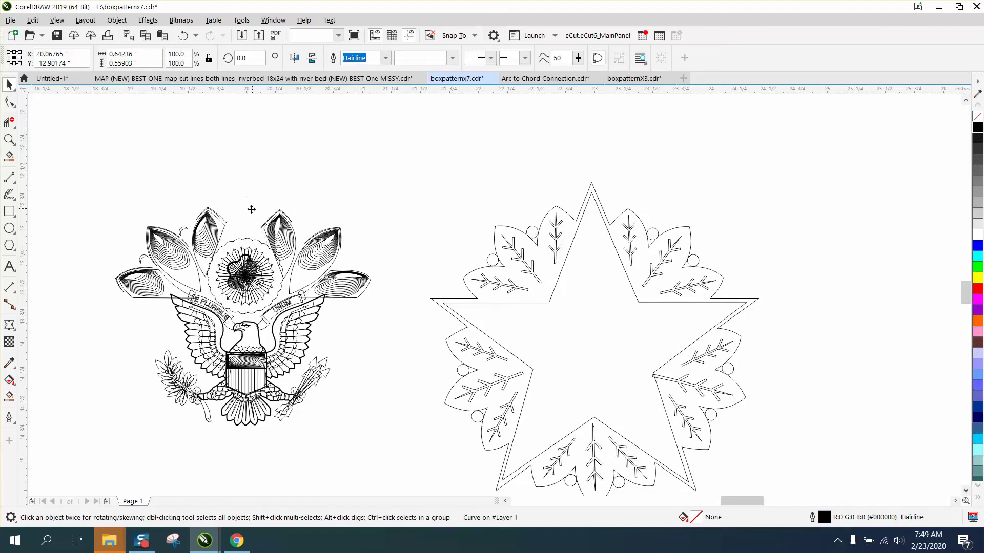
{"action": "left_click", "coordinate": [276, 224]}
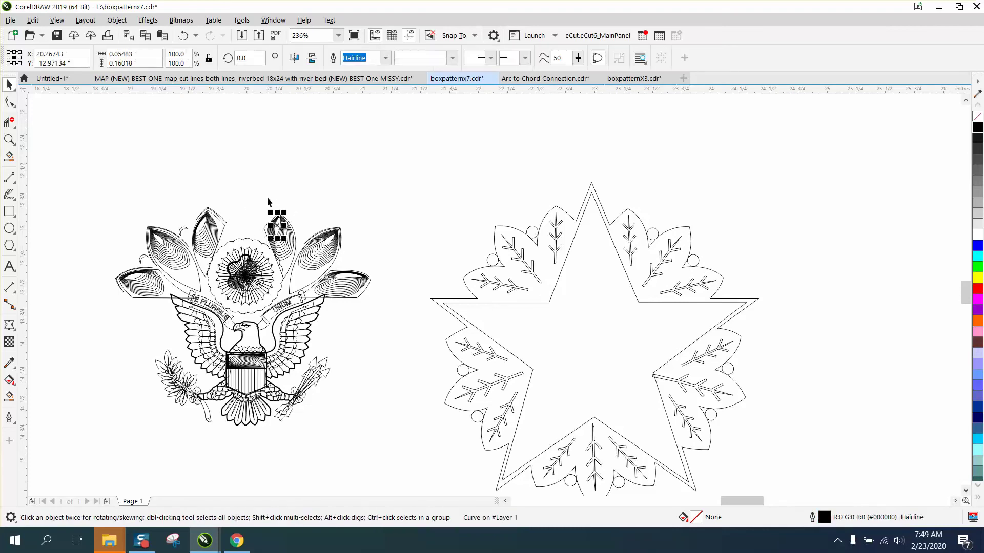
{"action": "left_click_drag", "start_coordinate": [267, 197], "coordinate": [352, 263]}
{"action": "key", "text": "Delete"}
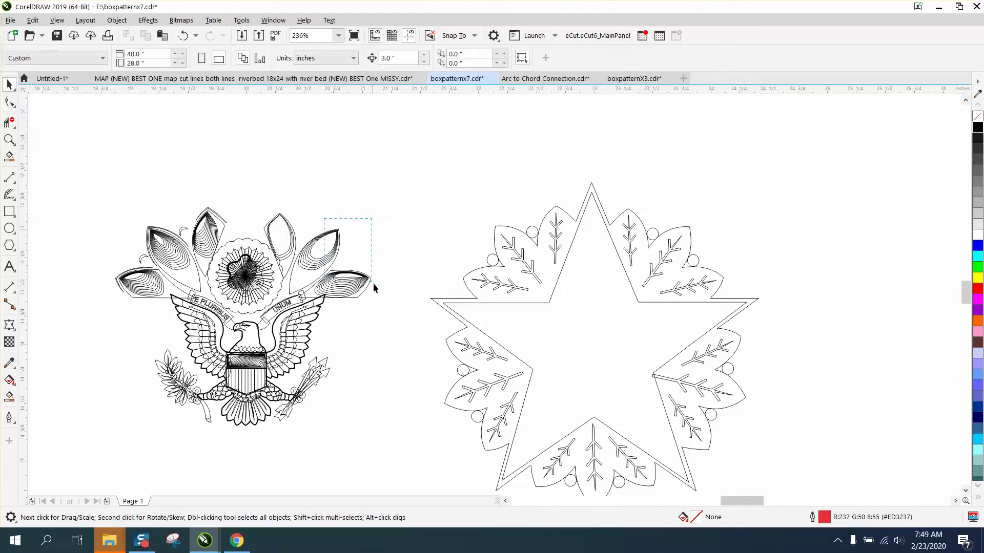
{"action": "left_click_drag", "start_coordinate": [373, 283], "coordinate": [376, 285]}
{"action": "key", "text": "Delete"}
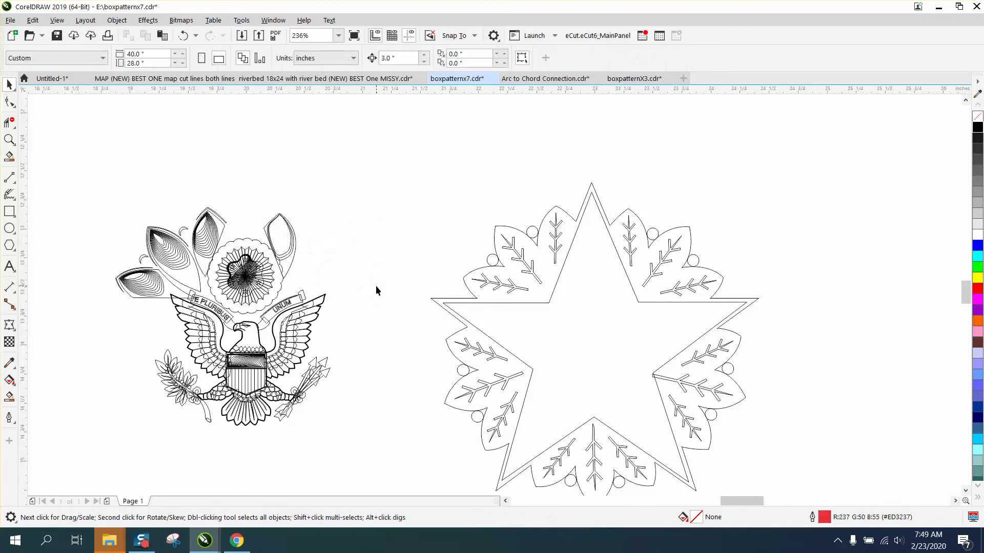
{"action": "left_click_drag", "start_coordinate": [272, 201], "coordinate": [292, 222]}
{"action": "left_click", "coordinate": [288, 221]}
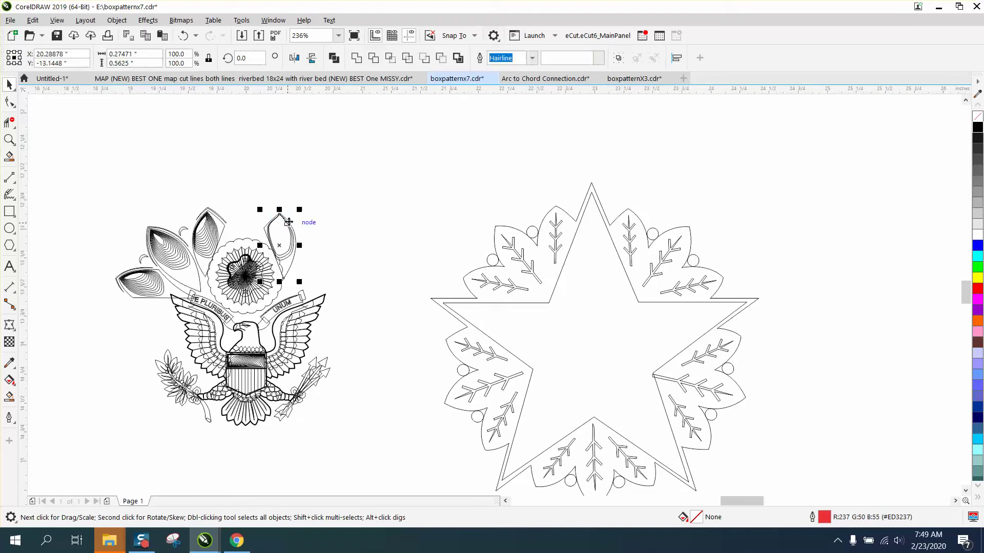
{"action": "key", "text": "Delete"}
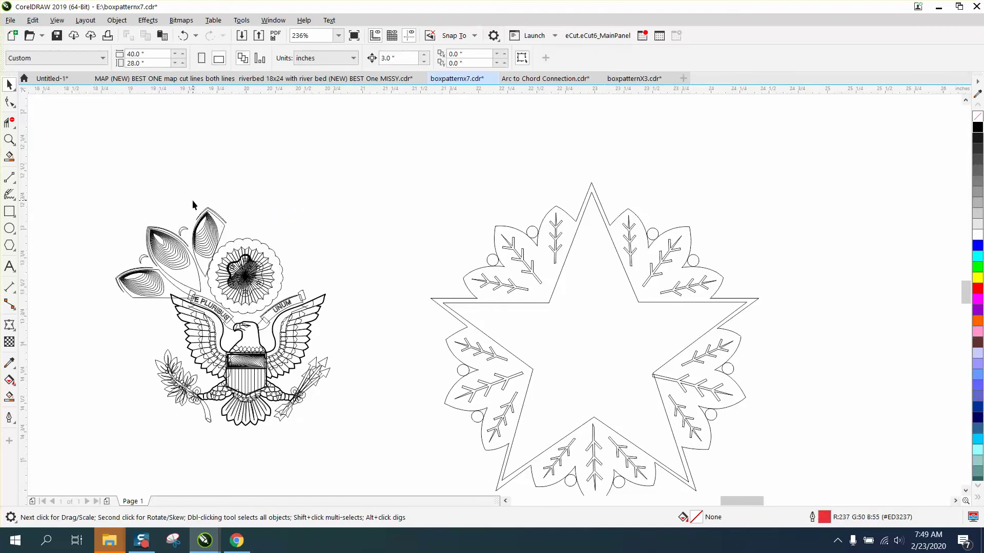
Delete all the shaded leaf shapes and leftover crescents on the upper left side of the original emblem
{"action": "left_click_drag", "start_coordinate": [126, 195], "coordinate": [220, 225]}
{"action": "key", "text": "Delete"}
{"action": "left_click_drag", "start_coordinate": [137, 227], "coordinate": [193, 258]}
{"action": "key", "text": "Escape"}
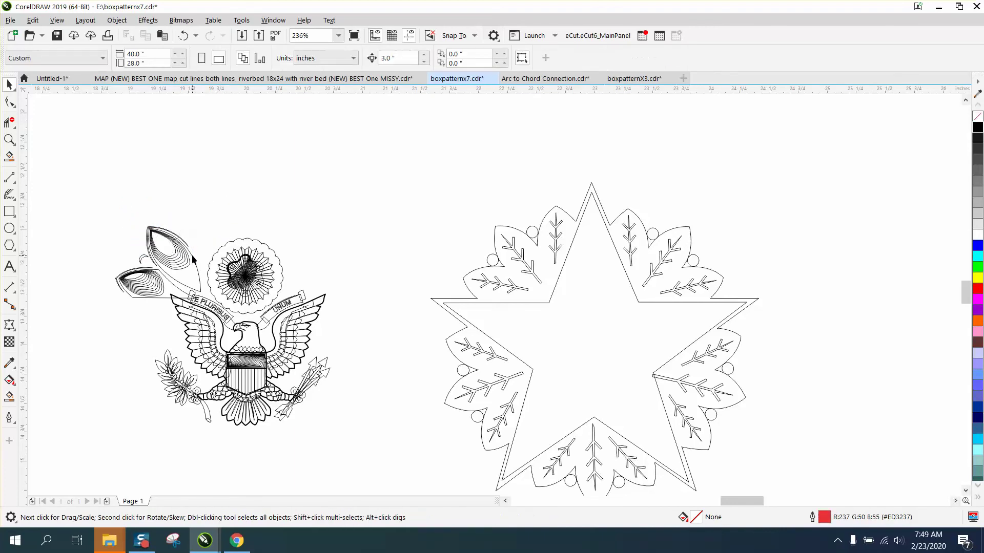
{"action": "left_click_drag", "start_coordinate": [143, 264], "coordinate": [194, 276]}
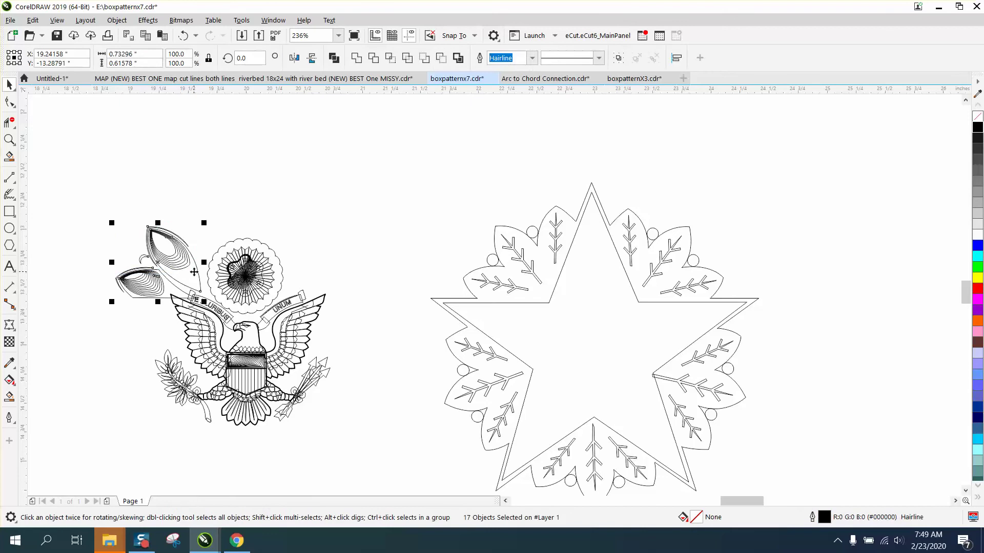
{"action": "key", "text": "Delete"}
{"action": "left_click_drag", "start_coordinate": [153, 303], "coordinate": [159, 302]}
{"action": "key", "text": "Delete"}
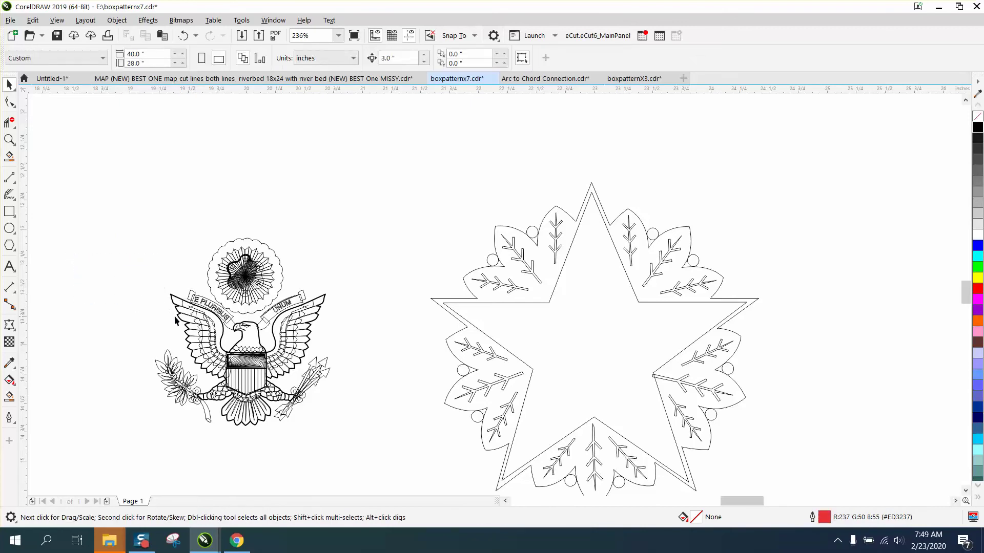
{"action": "left_click", "coordinate": [9, 138]}
{"action": "left_click_drag", "start_coordinate": [205, 242], "coordinate": [319, 314]}
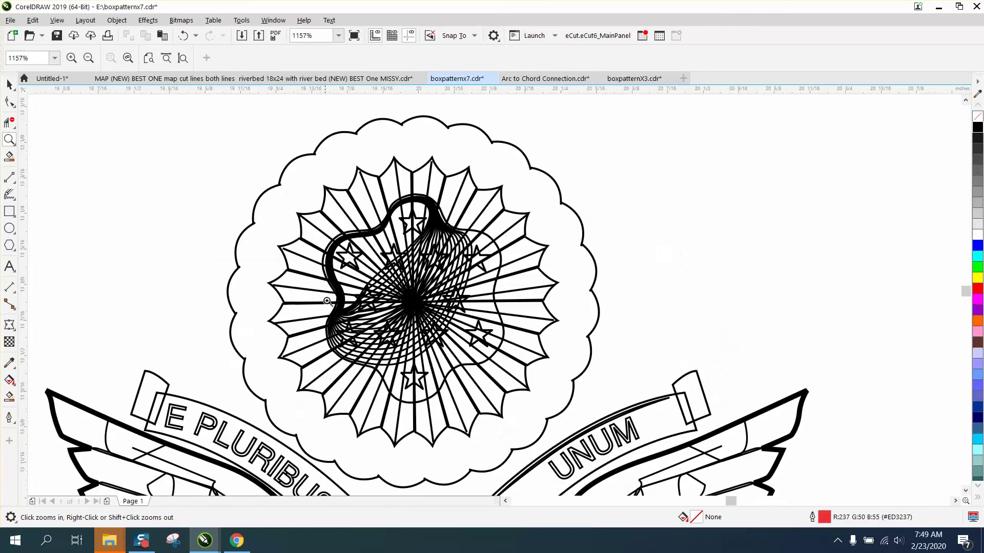
{"action": "scroll", "coordinate": [338, 274], "scroll_direction": "down", "scroll_amount": 4}
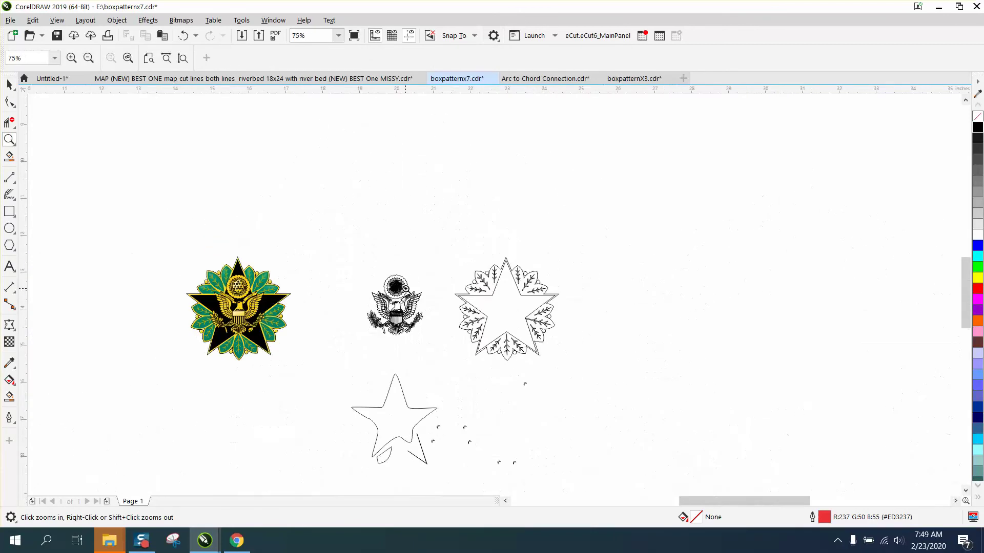
Nudge the scalloped outer ring around the sunburst above the eagle 3 inches to the right
{"action": "left_click_drag", "start_coordinate": [231, 270], "coordinate": [286, 303]}
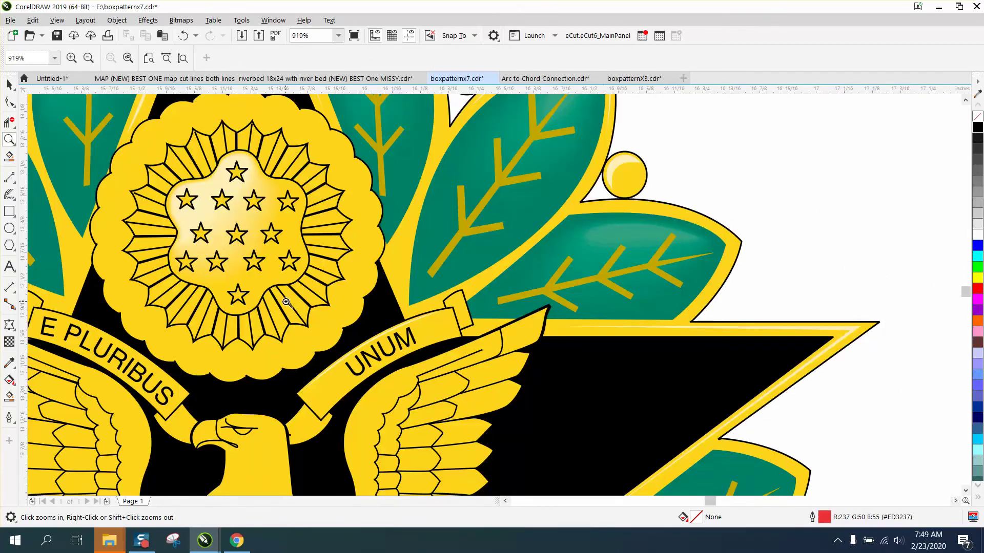
{"action": "scroll", "coordinate": [268, 292], "scroll_direction": "down", "scroll_amount": 5}
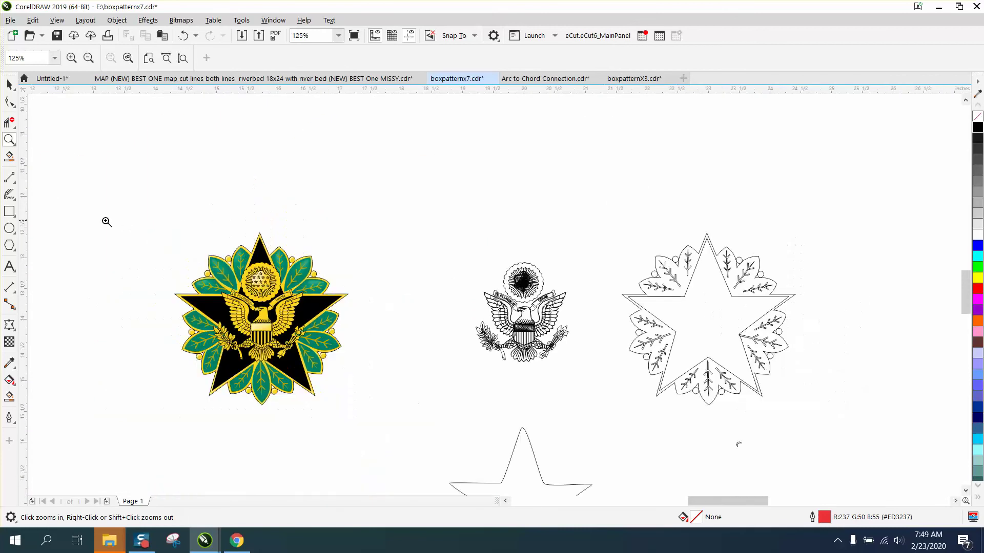
{"action": "left_click_drag", "start_coordinate": [494, 266], "coordinate": [622, 374]}
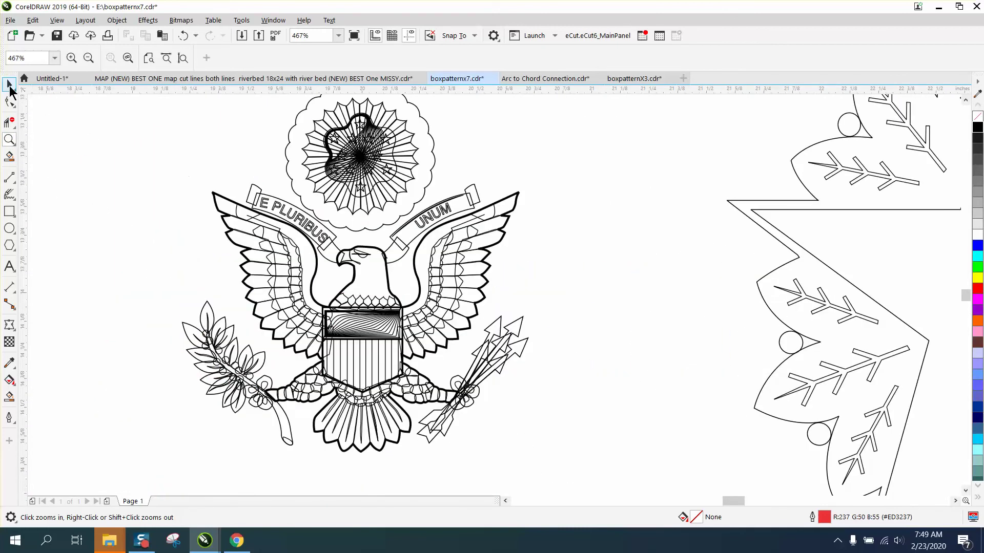
{"action": "left_click", "coordinate": [9, 86]}
{"action": "left_click", "coordinate": [433, 151]}
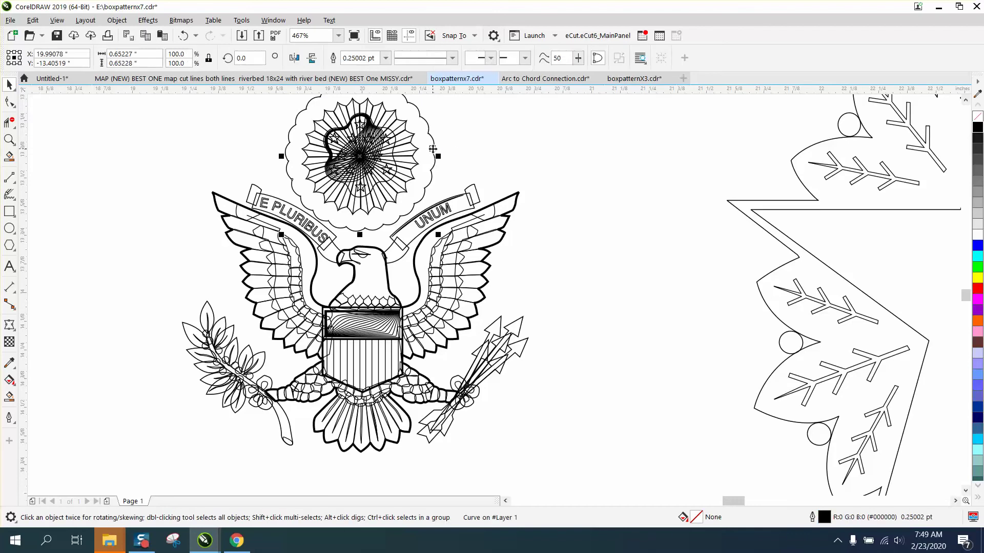
{"action": "key", "text": "Delete"}
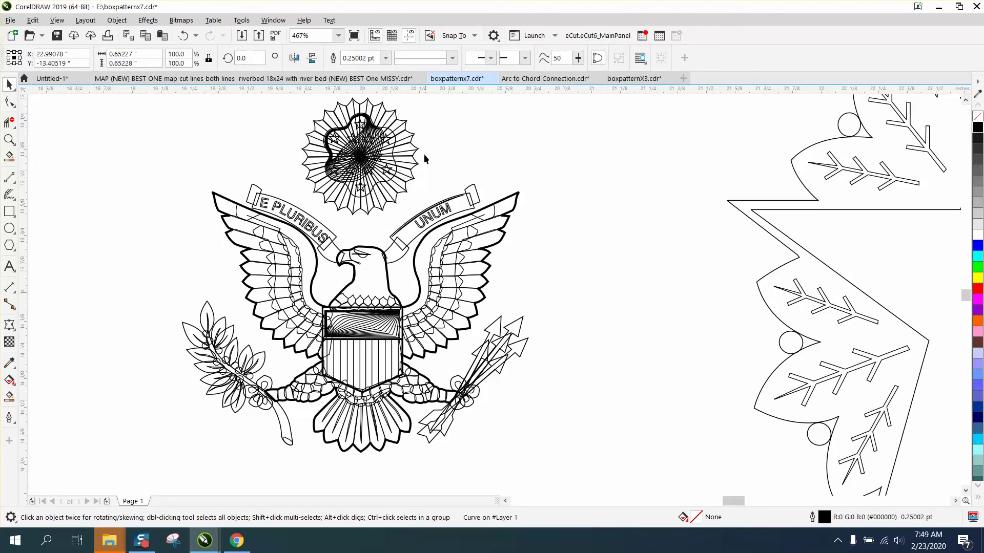
Nudge the sunburst's wavy centre outline and its lower-right, bottom and upper-left stars 3 inches to the right
{"action": "left_click", "coordinate": [418, 149]}
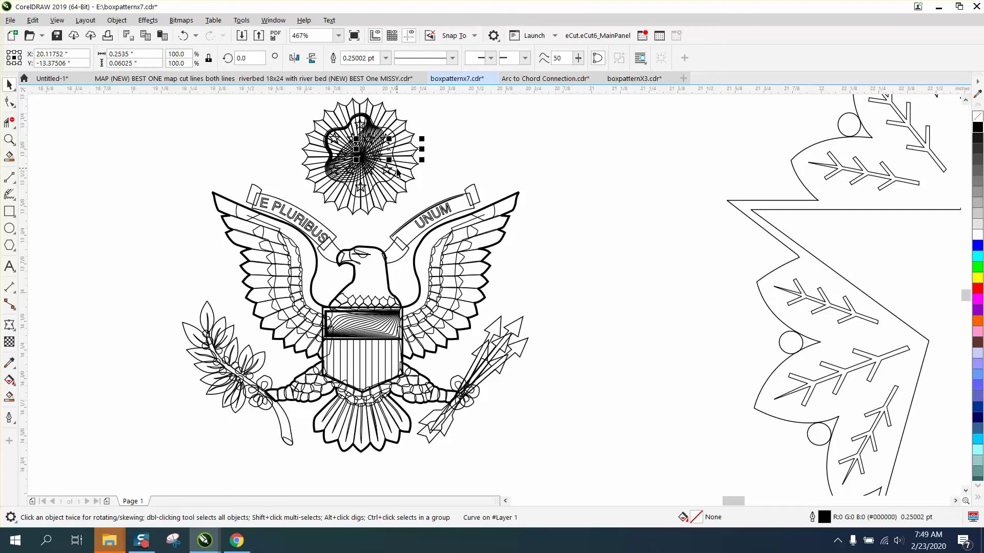
{"action": "left_click", "coordinate": [398, 171]}
{"action": "key", "text": "Right"}
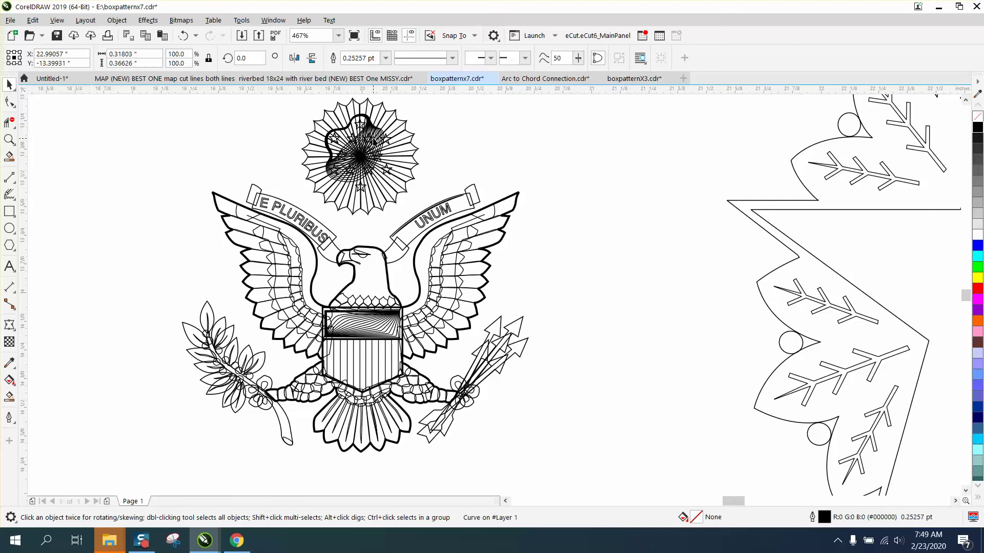
{"action": "left_click", "coordinate": [390, 170]}
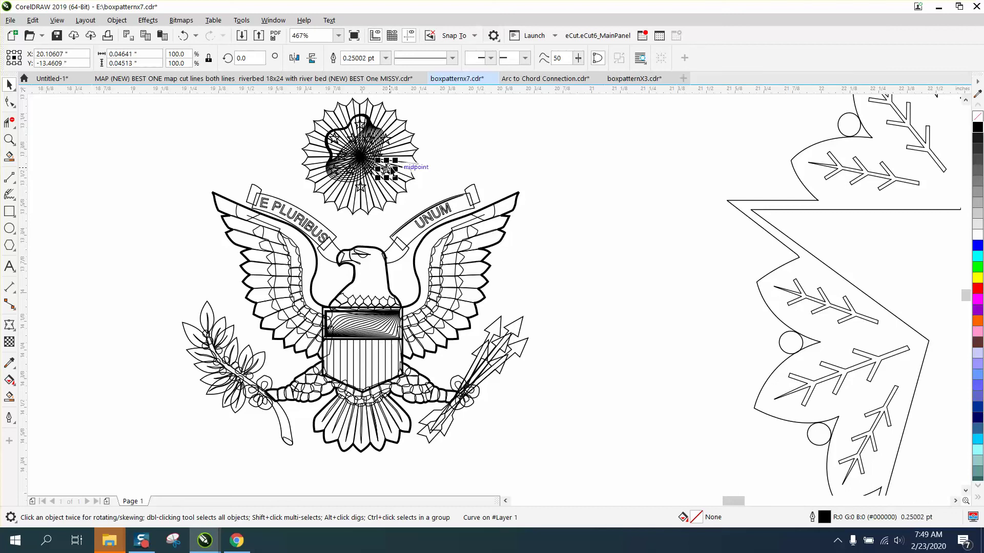
{"action": "key", "text": "Right"}
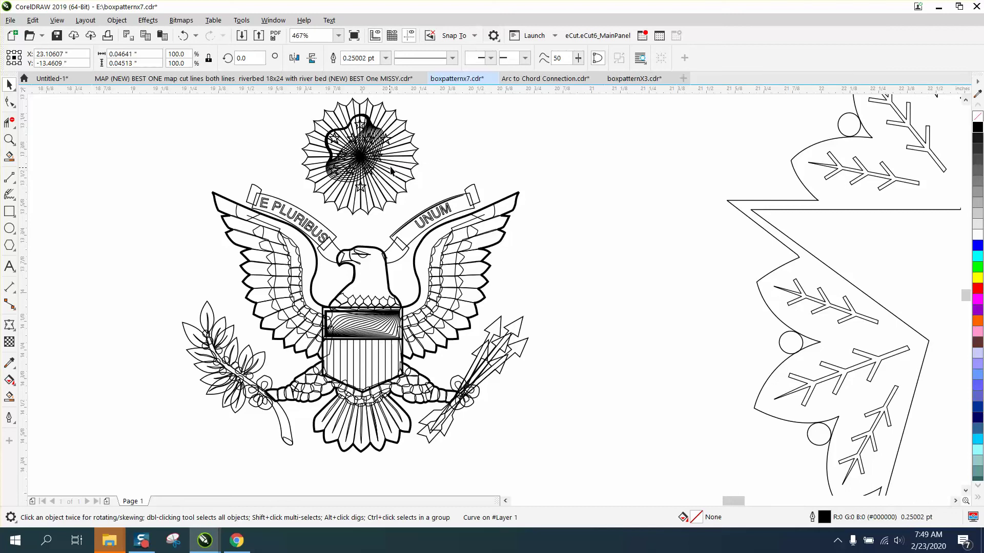
{"action": "left_click", "coordinate": [363, 190]}
{"action": "key", "text": "Right"}
{"action": "left_click", "coordinate": [336, 140]}
{"action": "left_click", "coordinate": [361, 128]}
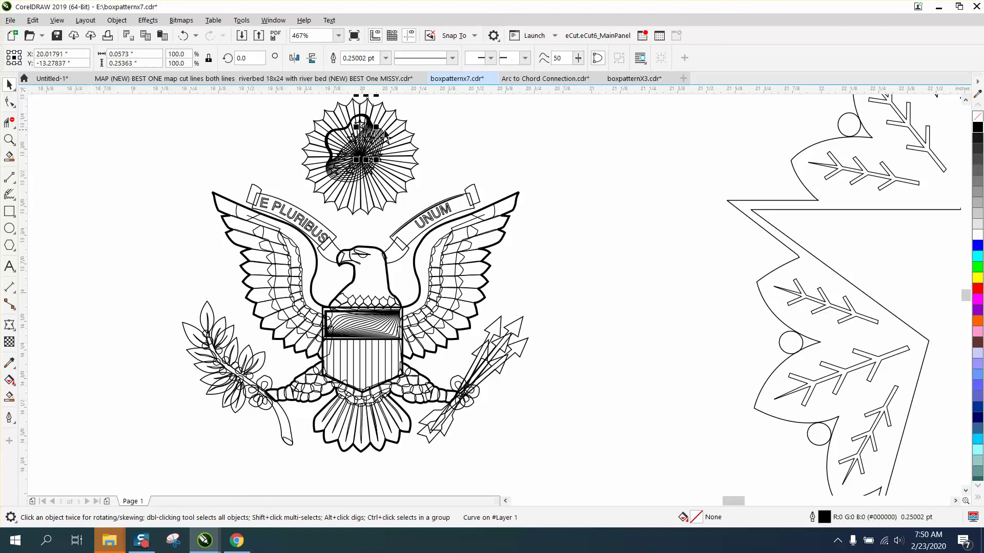
Nudge the topmost star and the far-right star of the upper row in the sunburst 3 inches to the right
{"action": "left_click", "coordinate": [8, 139]}
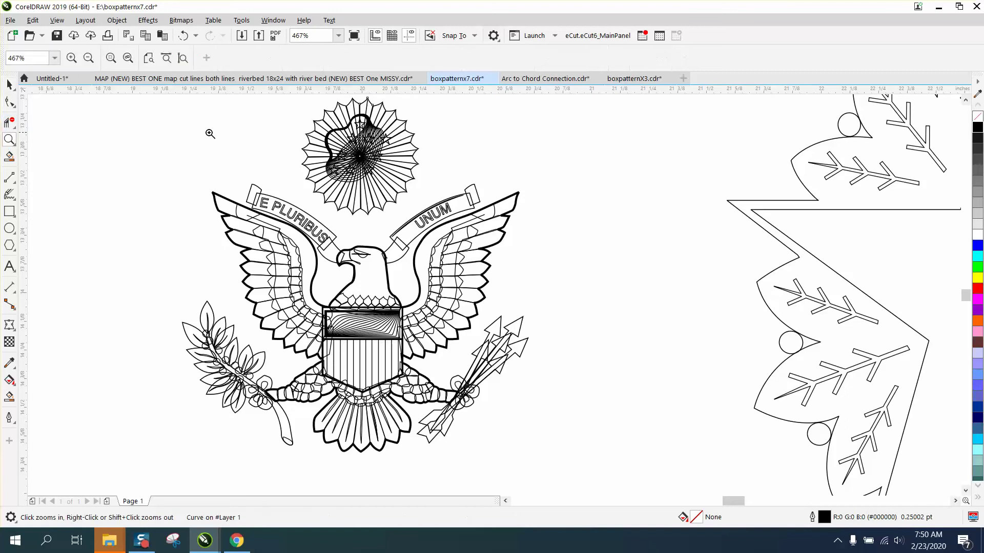
{"action": "left_click_drag", "start_coordinate": [296, 108], "coordinate": [451, 191]}
{"action": "left_click", "coordinate": [9, 85]}
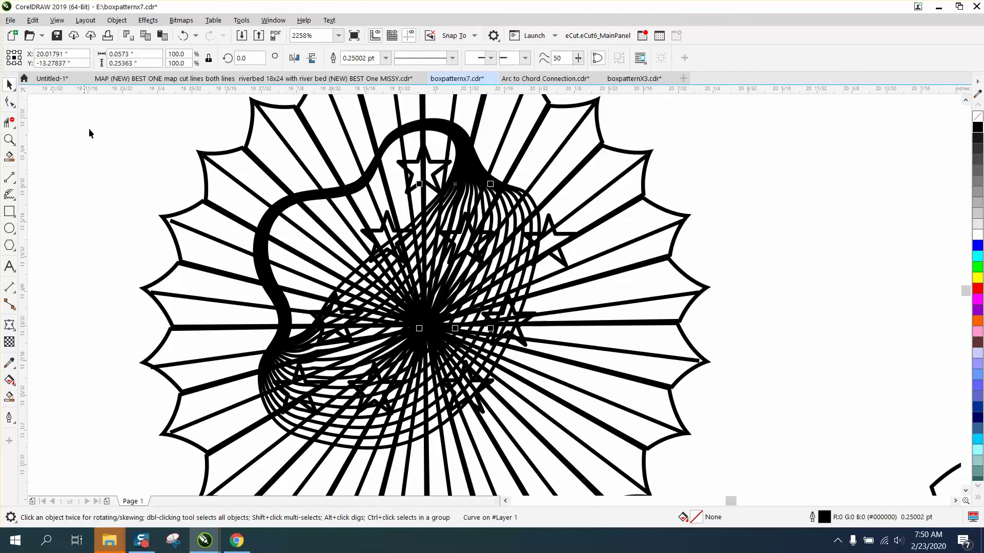
{"action": "left_click", "coordinate": [411, 189]}
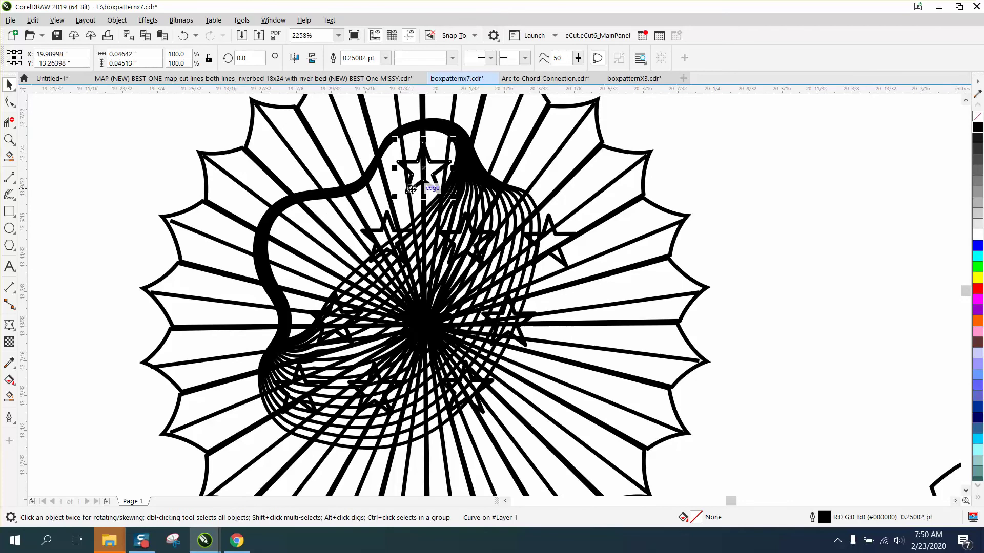
{"action": "key", "text": "Right"}
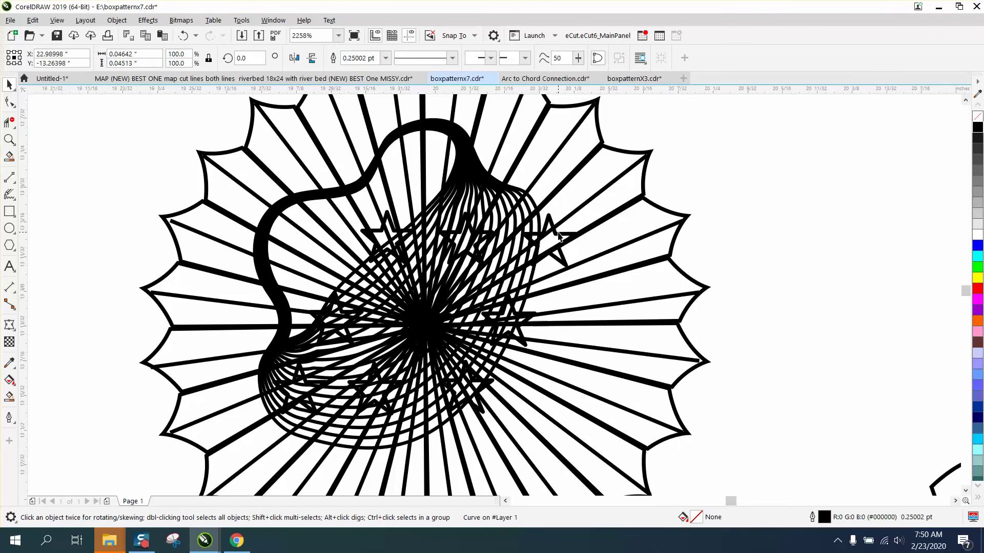
{"action": "left_click", "coordinate": [558, 233]}
{"action": "key", "text": "Right"}
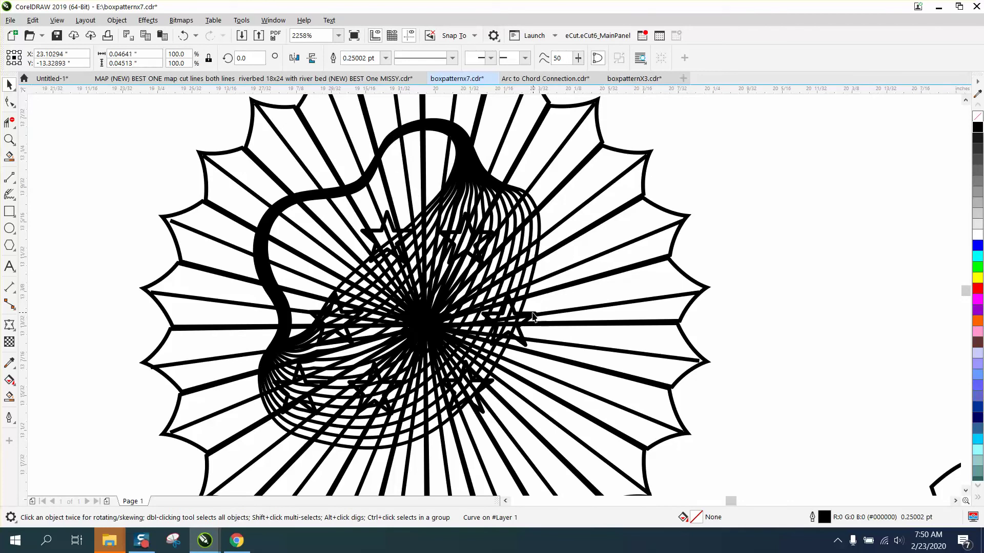
Nudge the remaining stars in the middle and lower rows of the sunburst 3 inches to the right, one by one
{"action": "left_click_drag", "start_coordinate": [533, 317], "coordinate": [341, 329]}
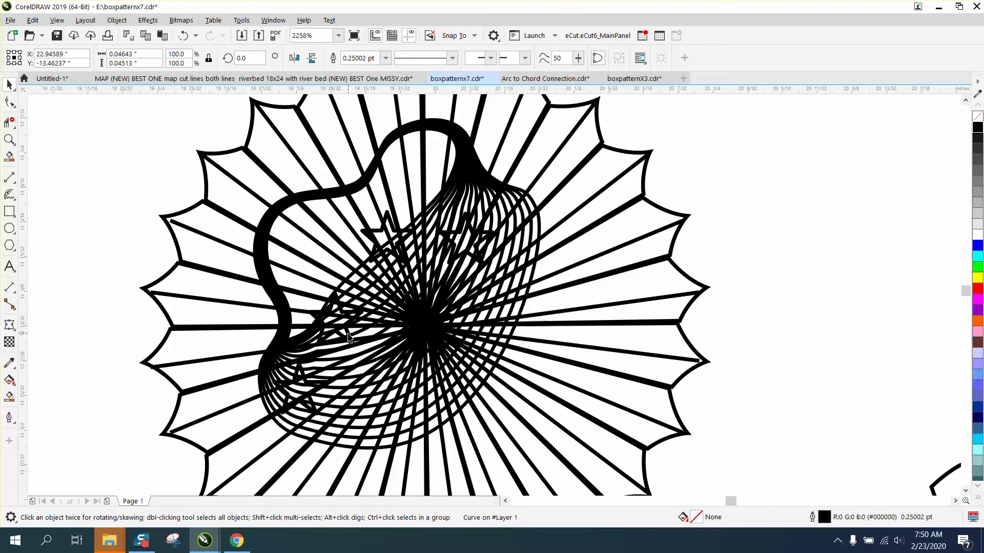
{"action": "left_click", "coordinate": [348, 334]}
{"action": "key", "text": "Right"}
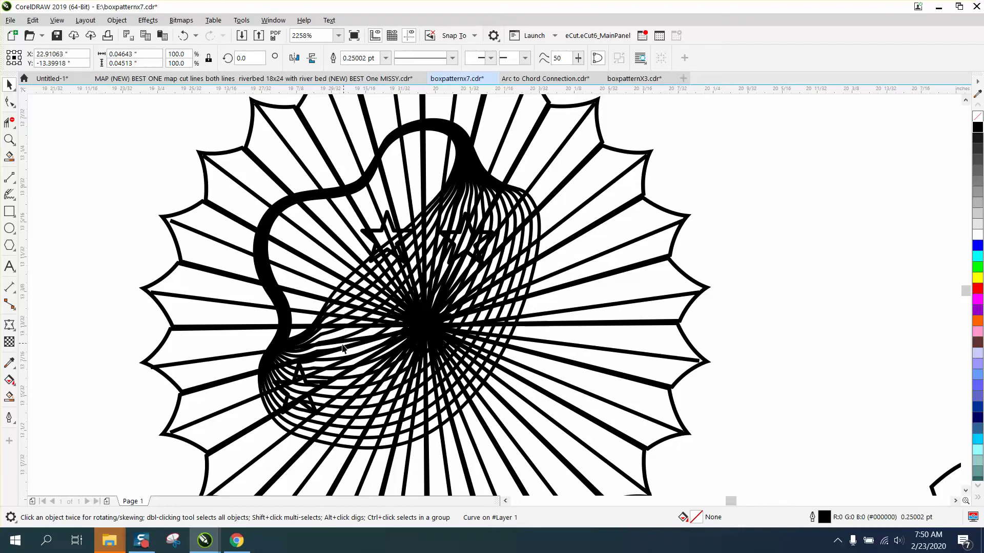
{"action": "left_click", "coordinate": [310, 384]}
{"action": "key", "text": "Right"}
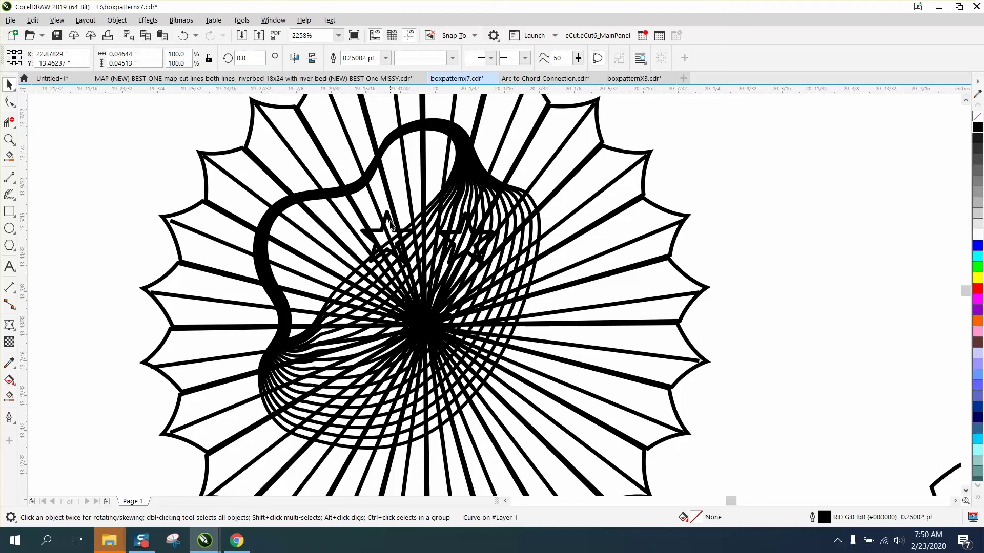
Nudge the last two upper-row stars in the sunburst 3 inches to the right
{"action": "left_click_drag", "start_coordinate": [390, 226], "coordinate": [486, 237]}
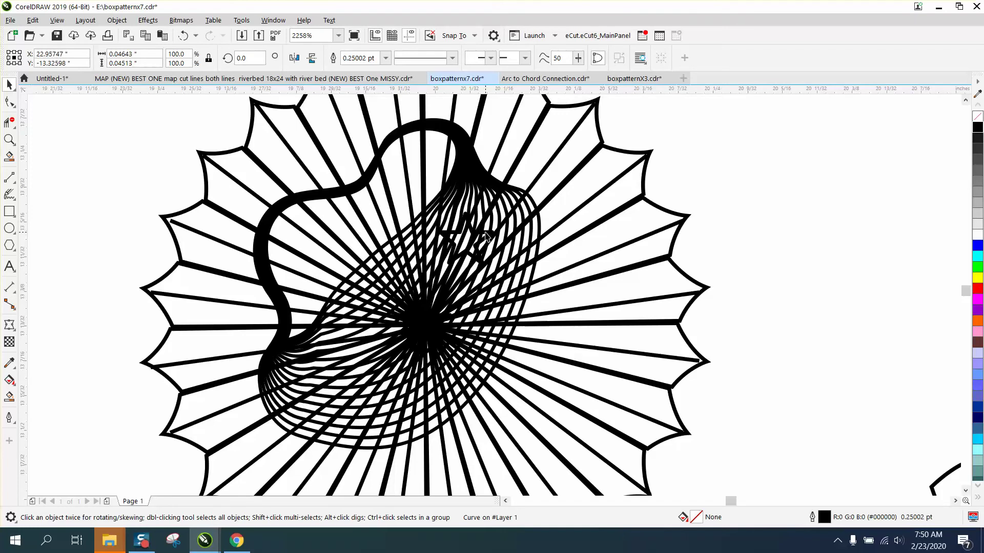
{"action": "left_click", "coordinate": [485, 233]}
{"action": "key", "text": "Right"}
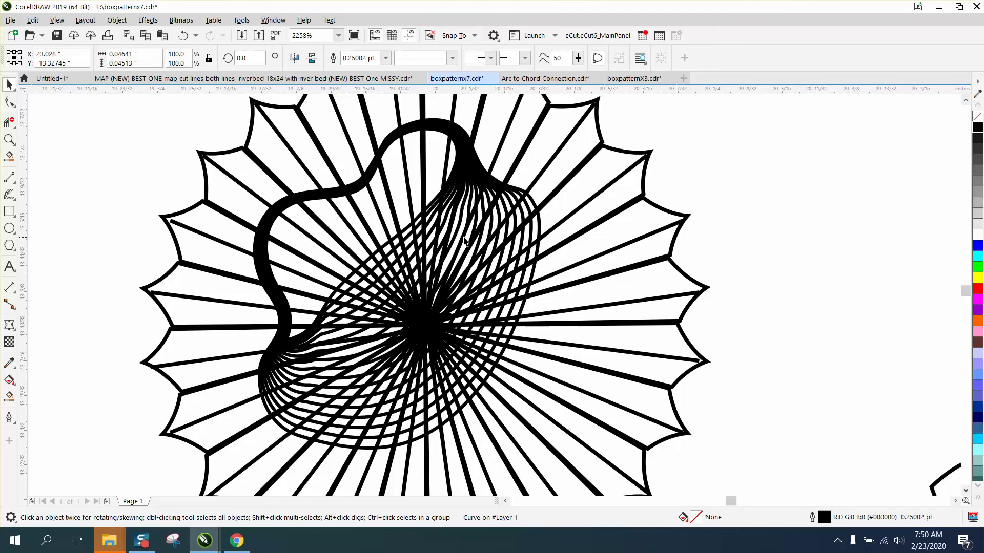
Try to delete the wavy contour lines in the sunburst with one area selection, and undo the deletion
{"action": "scroll", "coordinate": [463, 241], "scroll_direction": "down", "scroll_amount": 2}
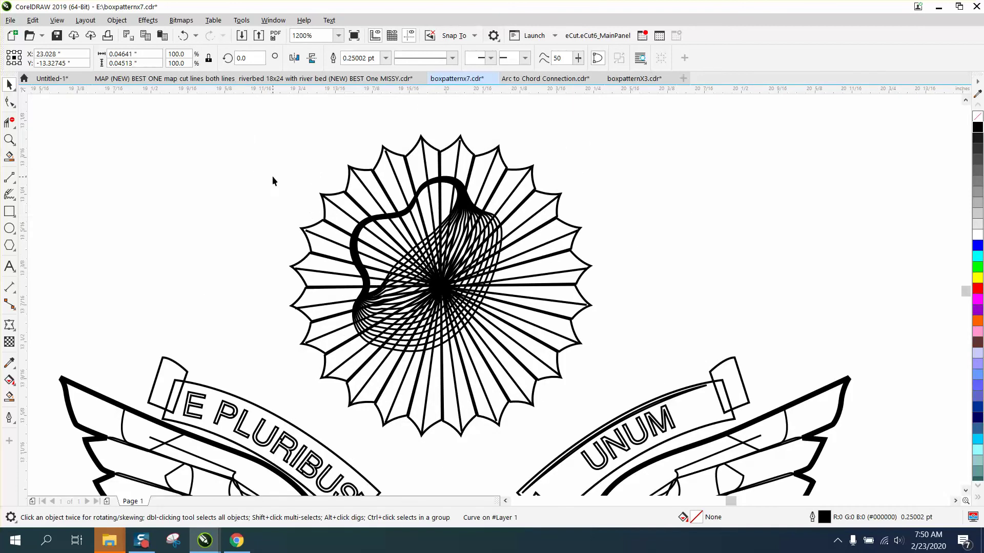
{"action": "left_click_drag", "start_coordinate": [272, 176], "coordinate": [583, 359]}
{"action": "key", "text": "Delete"}
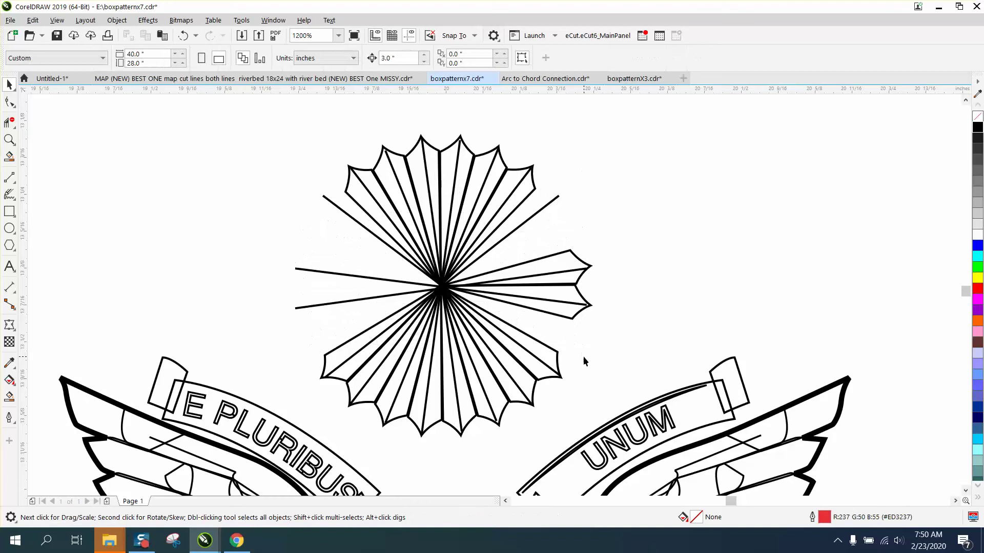
{"action": "left_click", "coordinate": [181, 37]}
{"action": "left_click", "coordinate": [261, 203]}
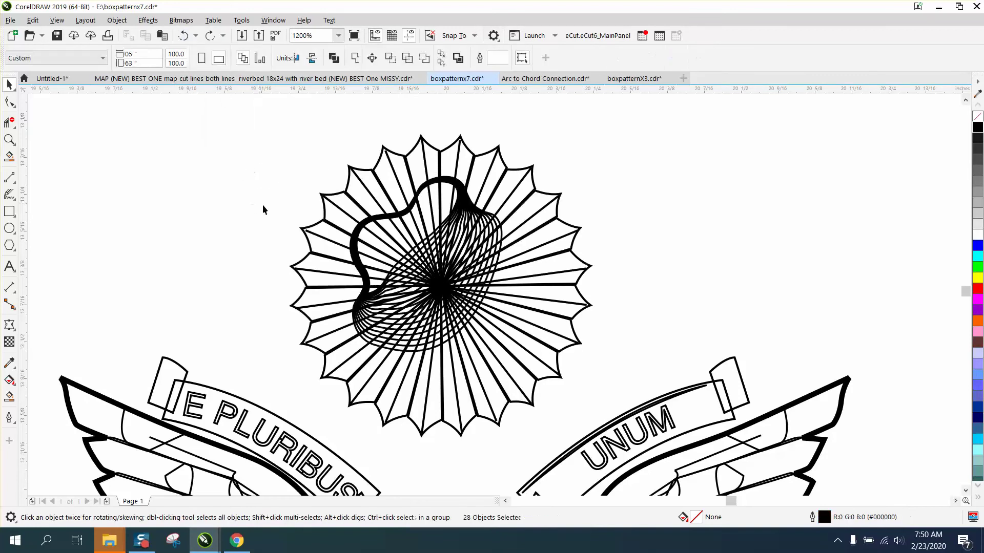
Delete the nested wavy contour lines over the sunburst's centre one by one, keeping only the rays
{"action": "left_click", "coordinate": [362, 225]}
{"action": "key", "text": "Escape"}
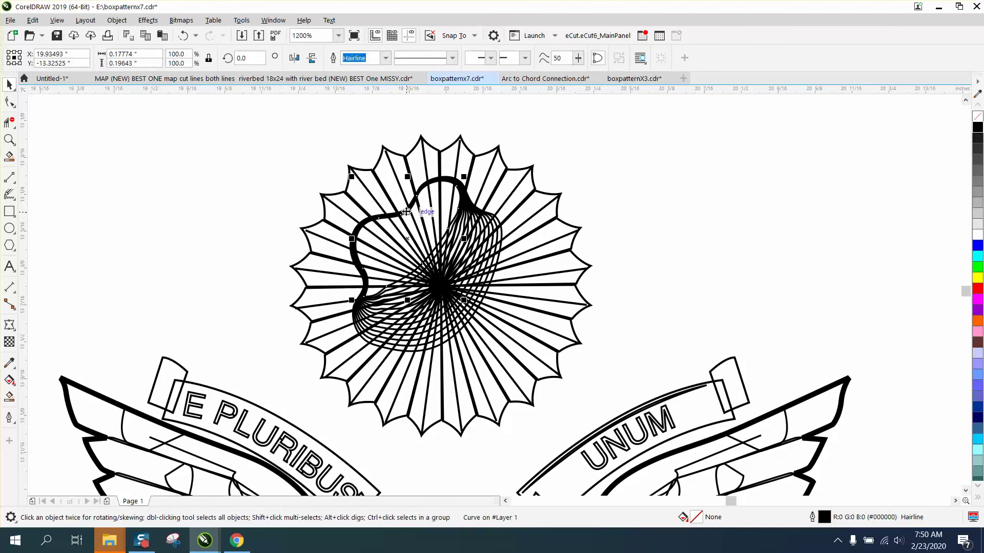
{"action": "double_click", "coordinate": [407, 212]}
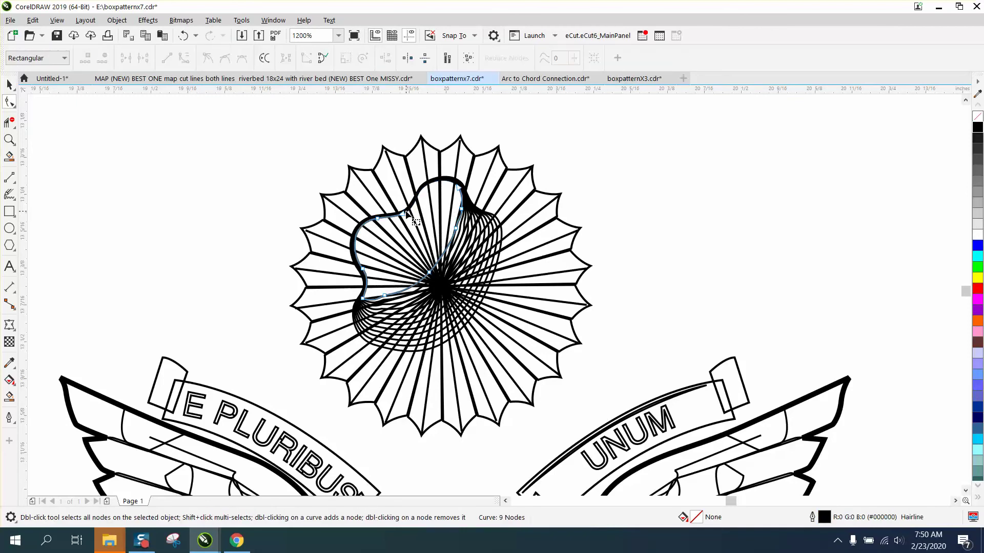
{"action": "left_click", "coordinate": [11, 85]}
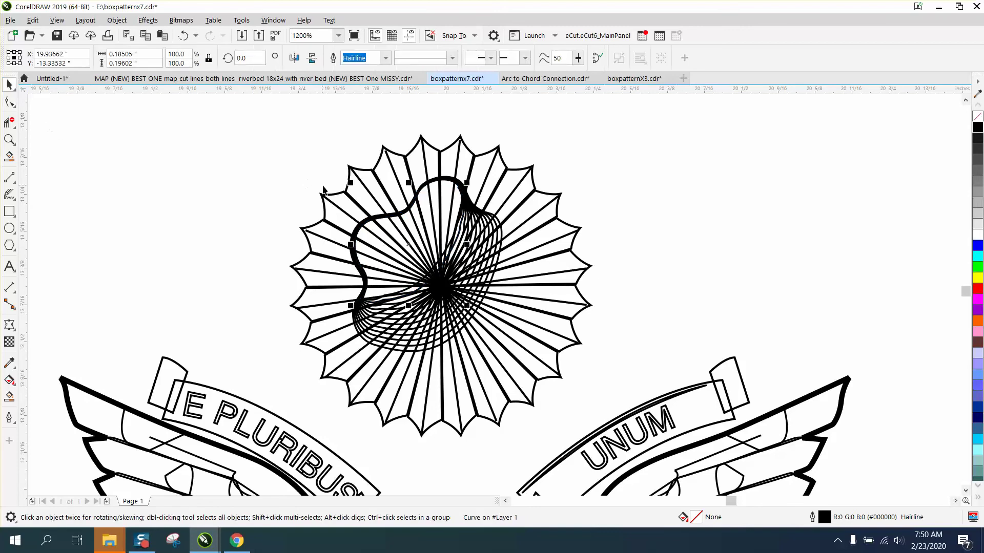
{"action": "left_click", "coordinate": [420, 196]}
{"action": "left_click", "coordinate": [419, 192]}
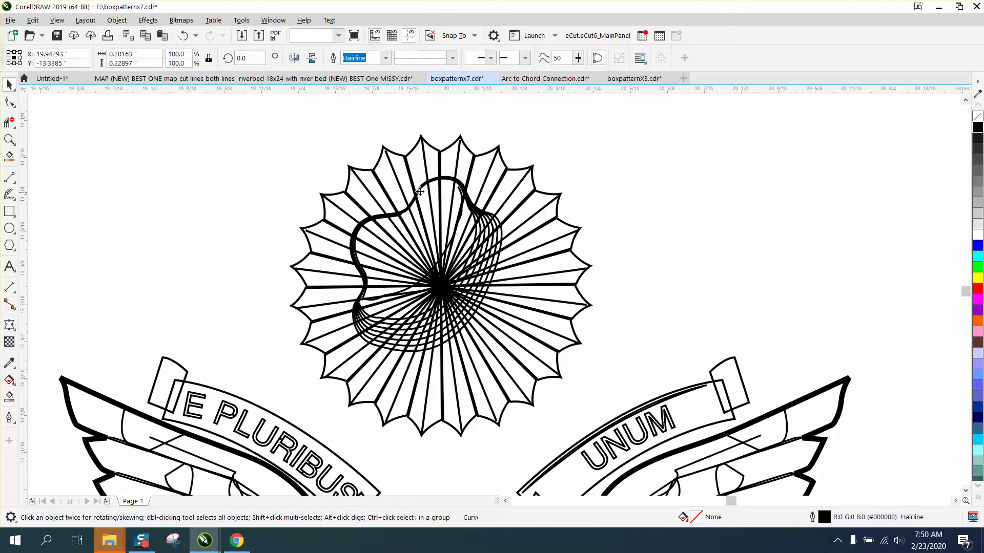
{"action": "key", "text": "Delete"}
{"action": "left_click", "coordinate": [420, 190]}
{"action": "key", "text": "Delete"}
{"action": "left_click", "coordinate": [421, 187]}
{"action": "key", "text": "Delete"}
{"action": "left_click", "coordinate": [422, 189]}
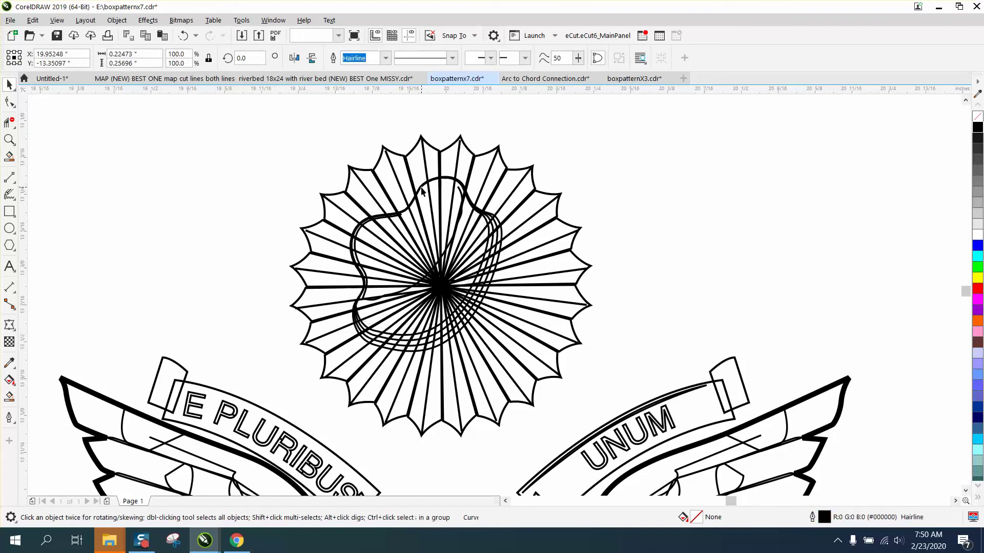
{"action": "left_click", "coordinate": [422, 189]}
{"action": "left_click", "coordinate": [471, 201]}
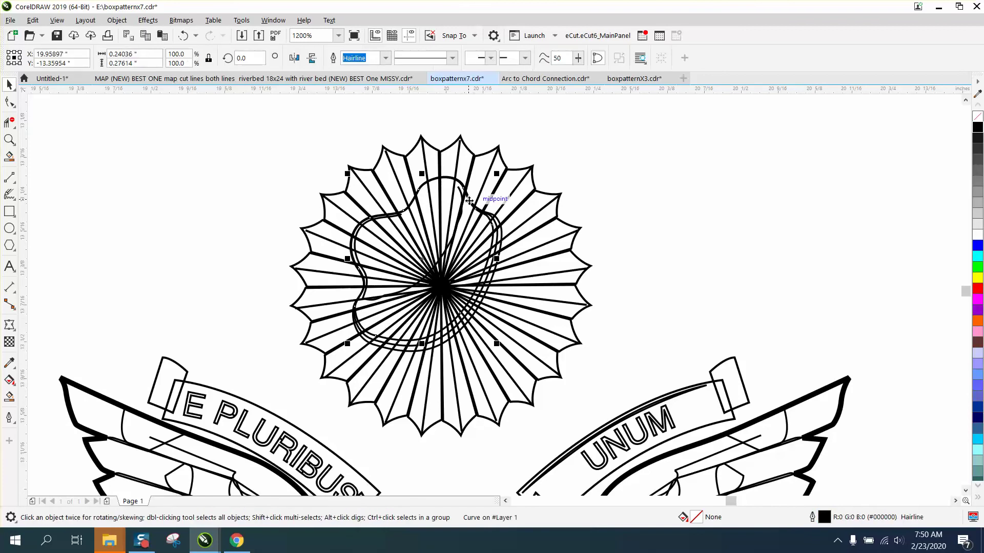
{"action": "key", "text": "Delete"}
{"action": "left_click", "coordinate": [471, 201]}
{"action": "key", "text": "Delete"}
{"action": "left_click", "coordinate": [472, 201]}
{"action": "key", "text": "Delete"}
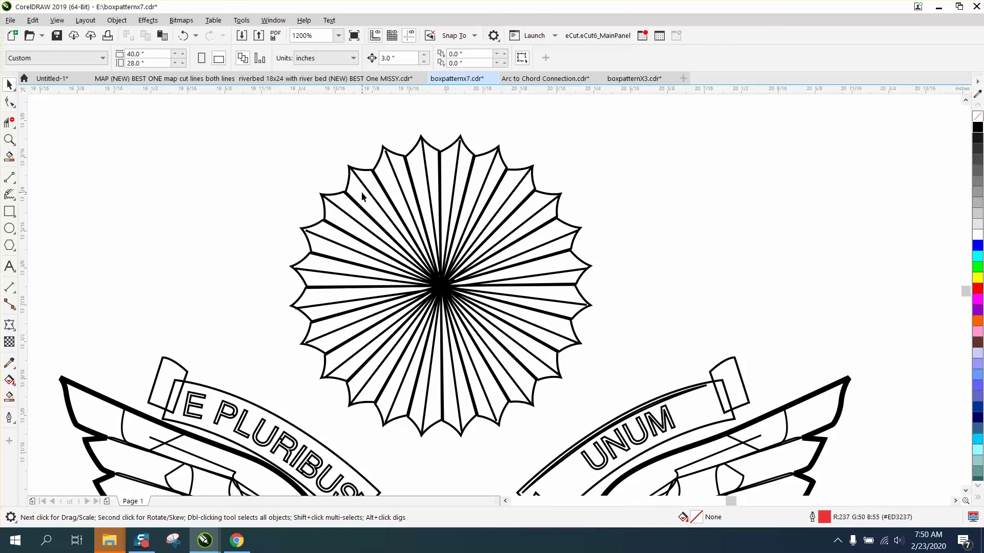
Select all the sunburst's rays and nudge them 3 inches to the right into the scalloped ring, and clear the selection
{"action": "scroll", "coordinate": [363, 192], "scroll_direction": "down", "scroll_amount": 1}
{"action": "left_click_drag", "start_coordinate": [495, 318], "coordinate": [496, 318]}
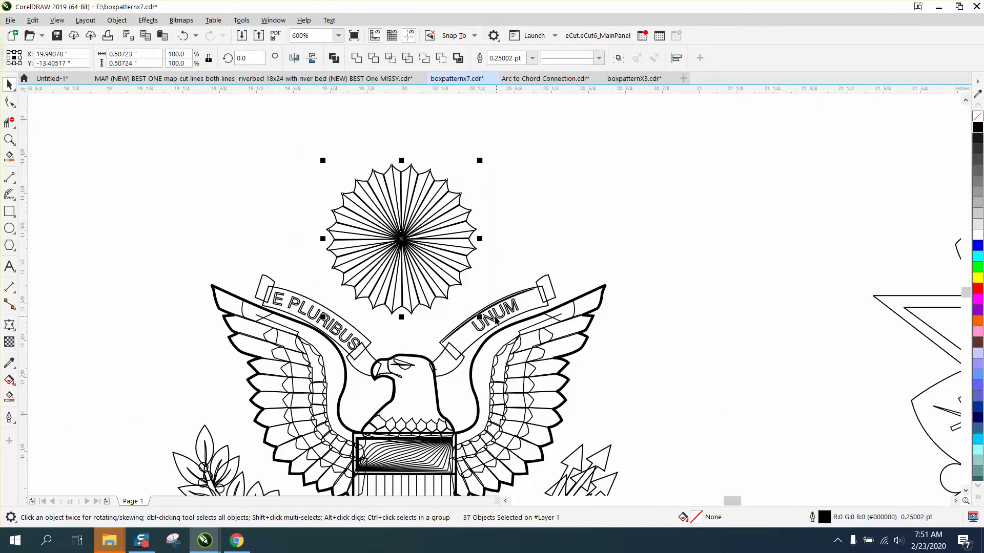
{"action": "key", "text": "Right"}
{"action": "scroll", "coordinate": [477, 305], "scroll_direction": "down", "scroll_amount": 1}
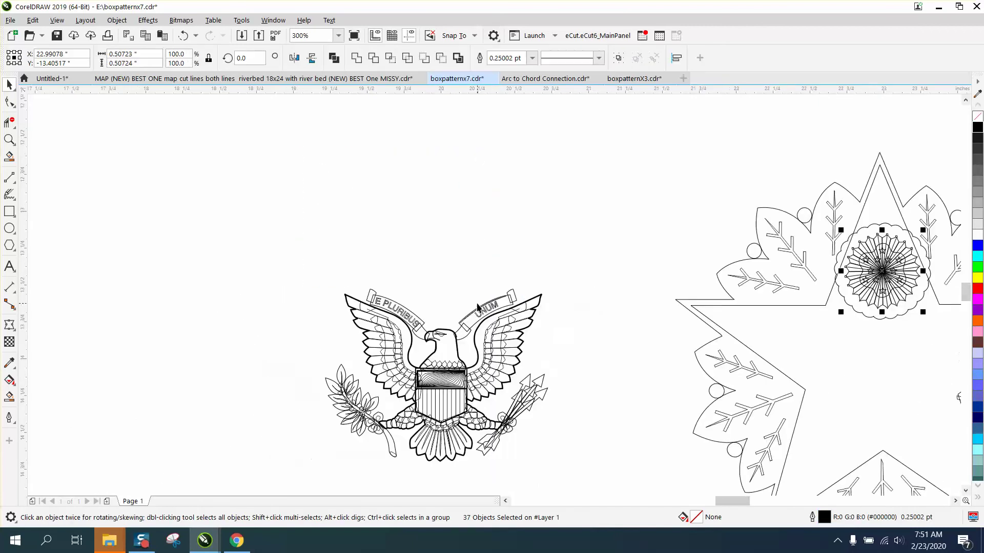
{"action": "left_click", "coordinate": [586, 349]}
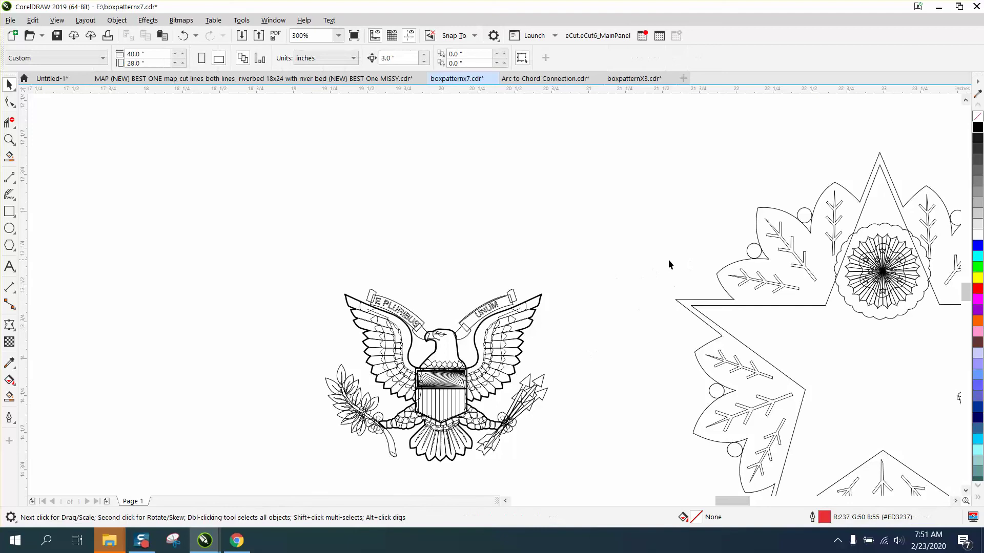
{"action": "scroll", "coordinate": [413, 348], "scroll_direction": "down", "scroll_amount": 1}
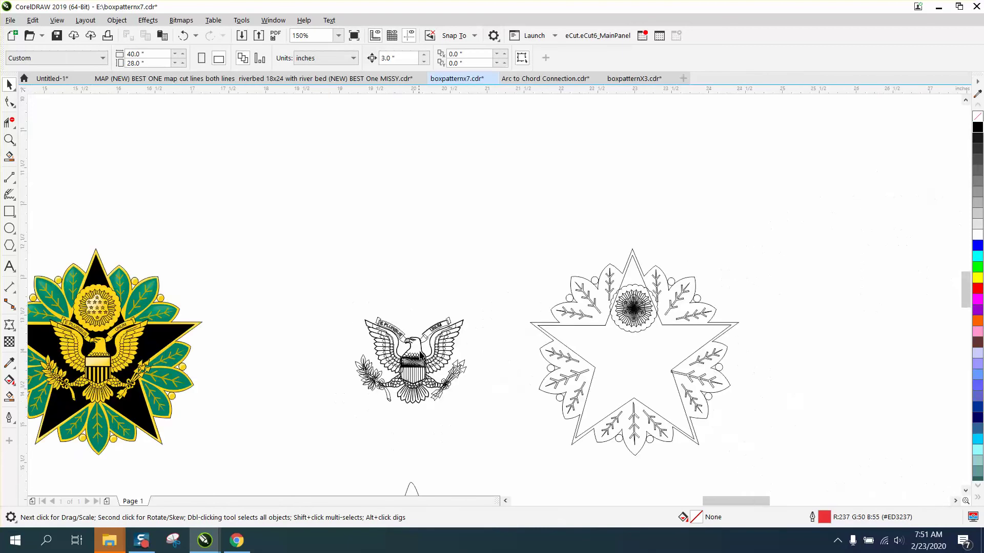
{"action": "left_click", "coordinate": [9, 140]}
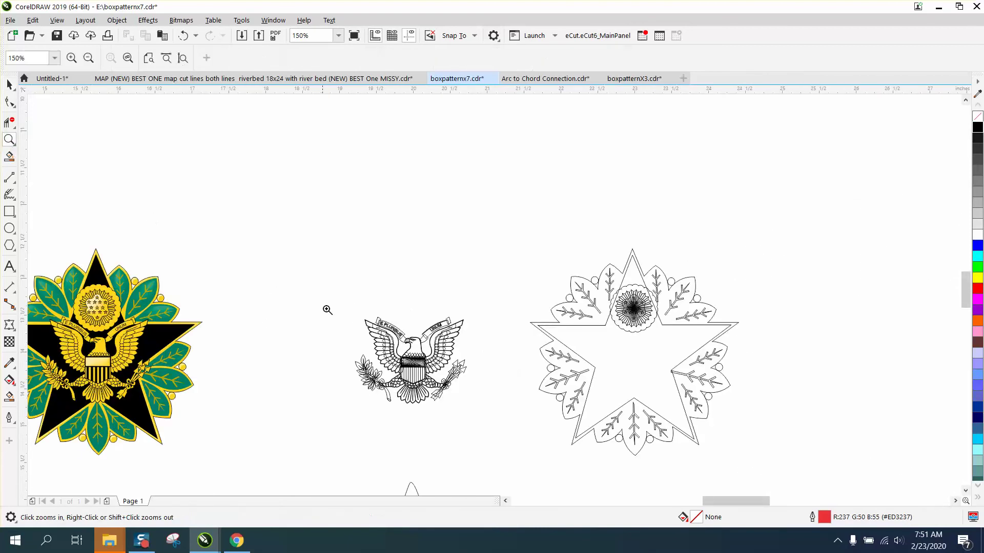
Delete the first nested contour shapes filling the upper panel of the eagle's shield
{"action": "left_click_drag", "start_coordinate": [327, 309], "coordinate": [542, 385]}
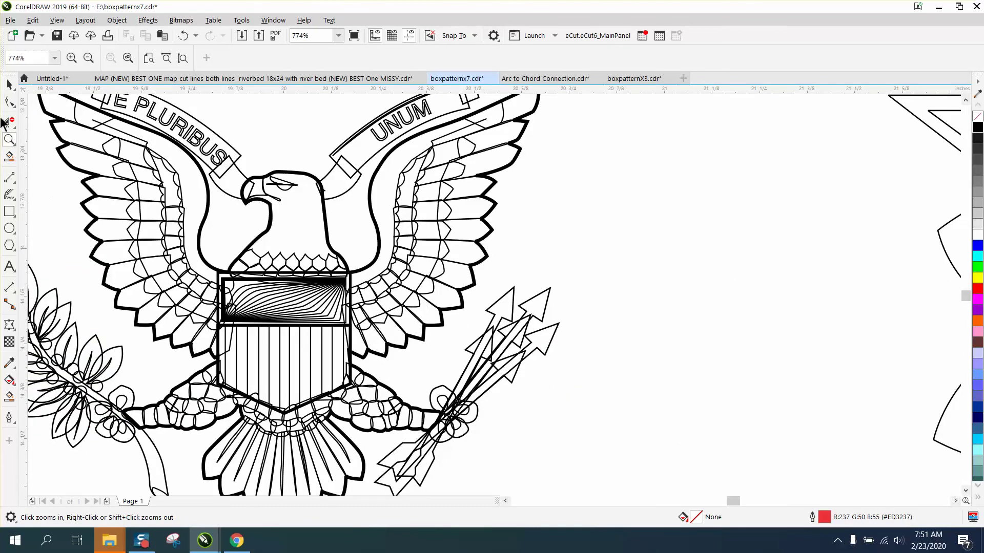
{"action": "left_click", "coordinate": [9, 85]}
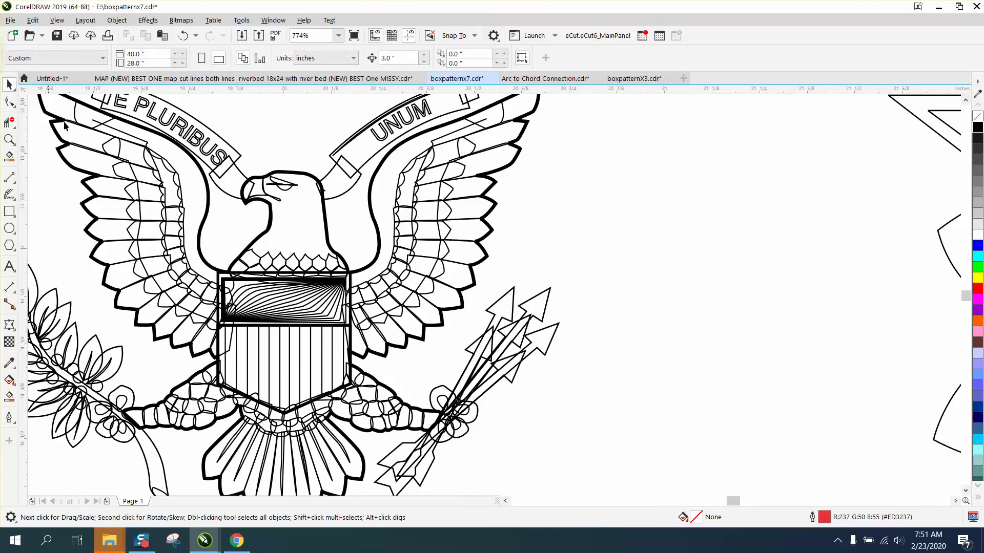
{"action": "left_click", "coordinate": [284, 282]}
{"action": "left_click", "coordinate": [293, 294]}
{"action": "left_click", "coordinate": [295, 299]}
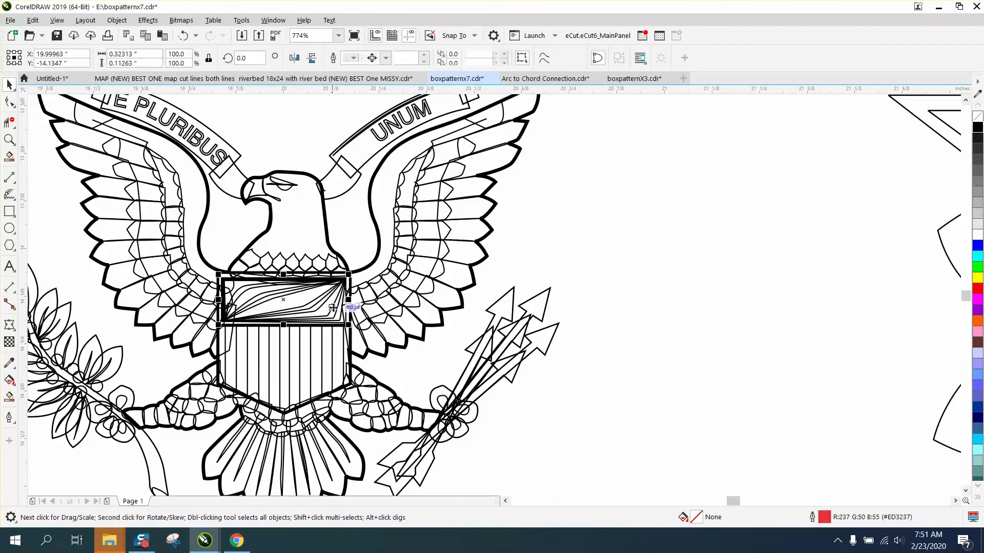
{"action": "key", "text": "Delete"}
Delete the remaining curved contour shapes in the shield's upper panel one by one, keeping only its rectangular borders
{"action": "key", "text": "F10"}
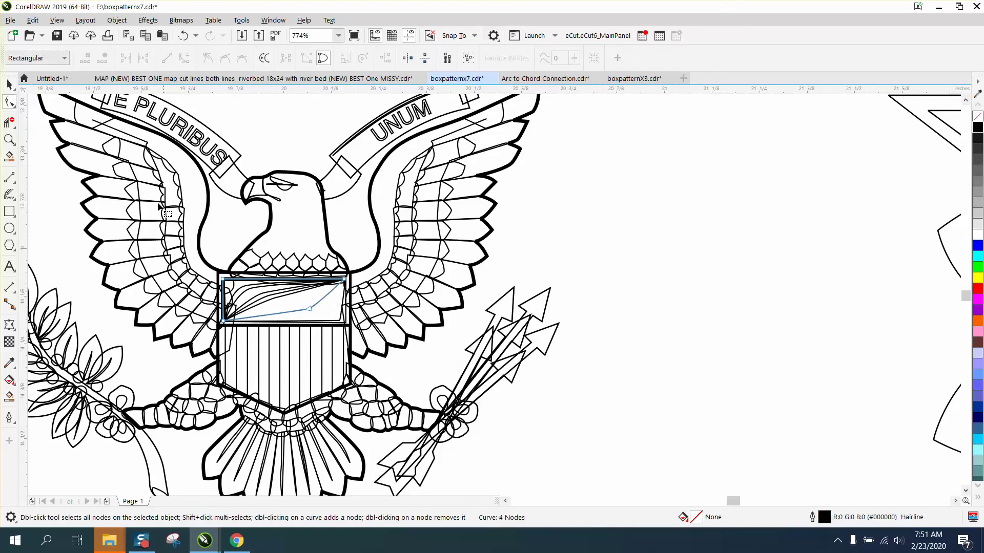
{"action": "left_click", "coordinate": [9, 85]}
{"action": "left_click", "coordinate": [290, 306]}
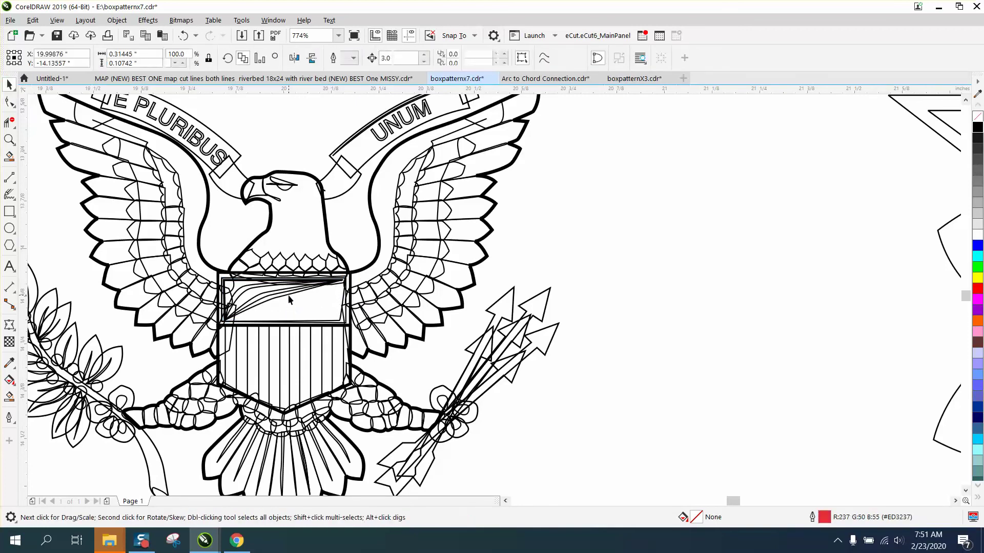
{"action": "left_click", "coordinate": [287, 288]}
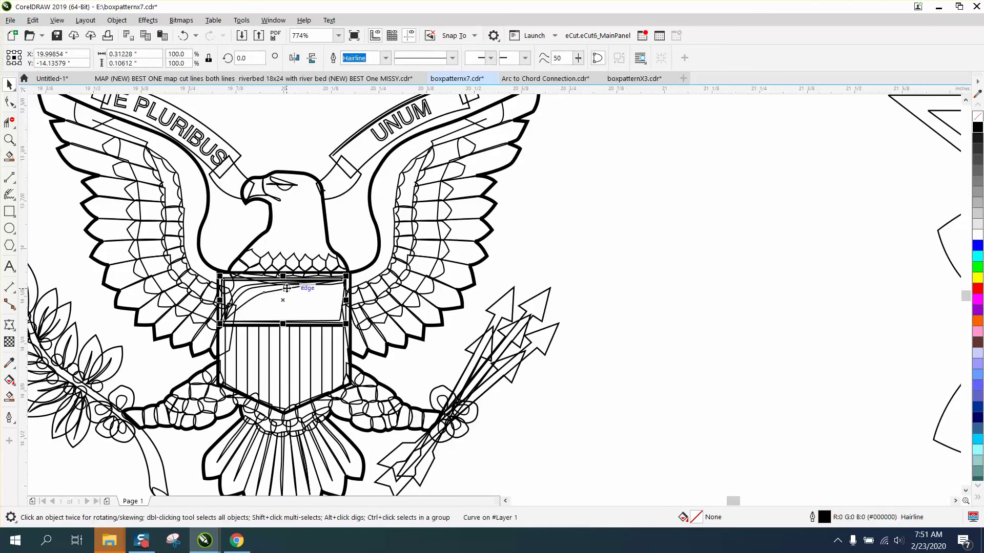
{"action": "key", "text": "Delete"}
{"action": "left_click", "coordinate": [288, 285]}
{"action": "key", "text": "Delete"}
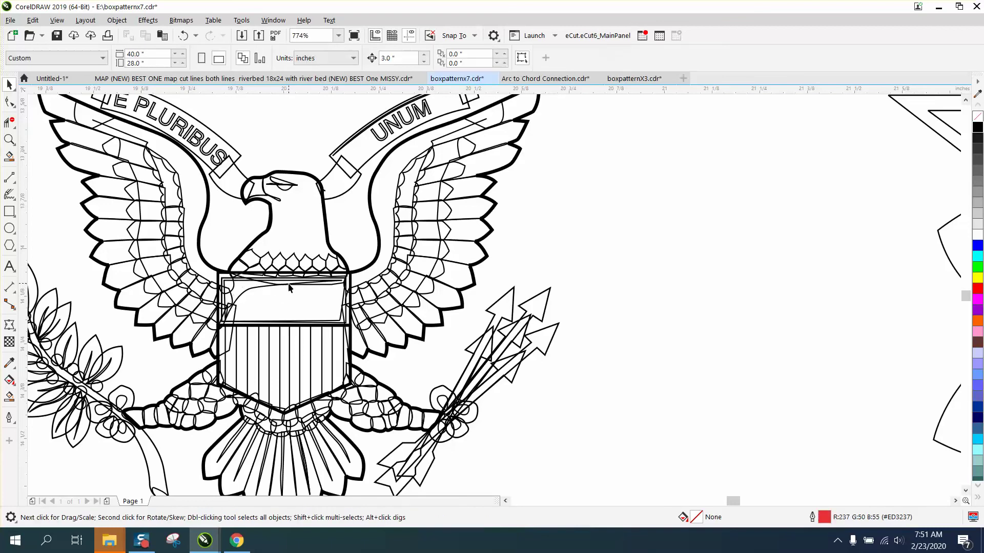
{"action": "left_click", "coordinate": [289, 285]}
{"action": "key", "text": "Delete"}
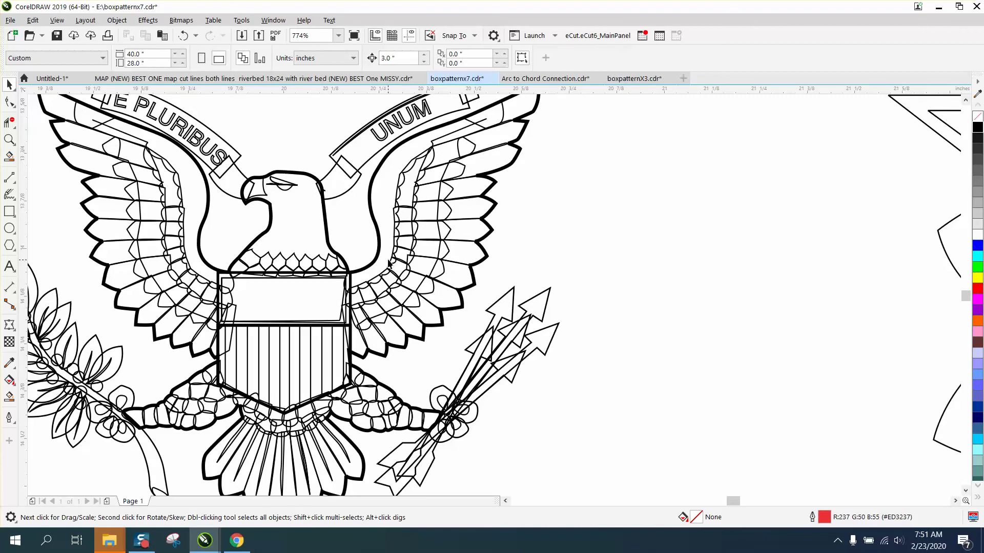
Nudge the scalloped ring and the wavy contour around the sunburst's stars 3 inches to the right, out of the large star
{"action": "scroll", "coordinate": [388, 264], "scroll_direction": "down", "scroll_amount": 3}
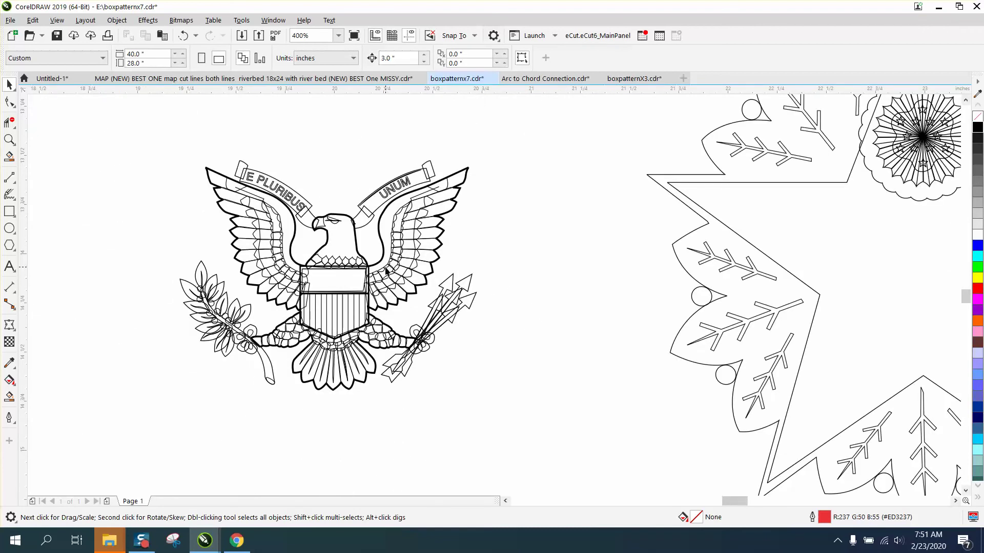
{"action": "scroll", "coordinate": [361, 298], "scroll_direction": "down", "scroll_amount": 2}
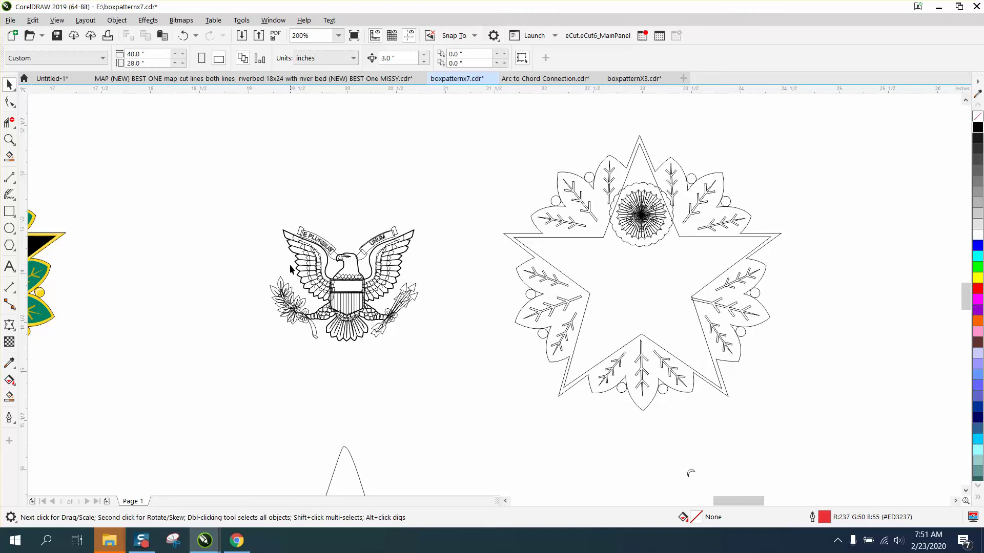
{"action": "left_click", "coordinate": [9, 140]}
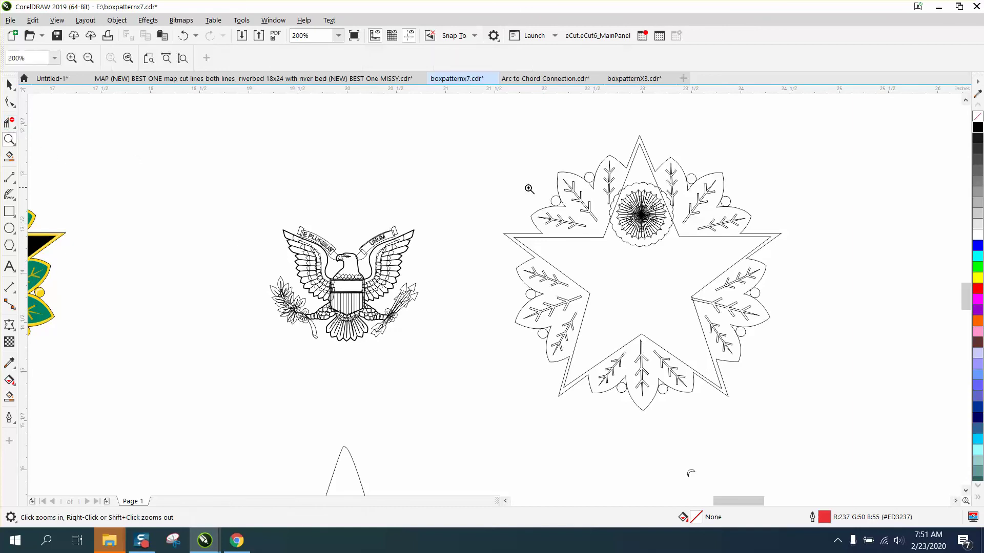
{"action": "left_click_drag", "start_coordinate": [549, 154], "coordinate": [824, 296]}
{"action": "scroll", "coordinate": [353, 282], "scroll_direction": "down", "scroll_amount": 2}
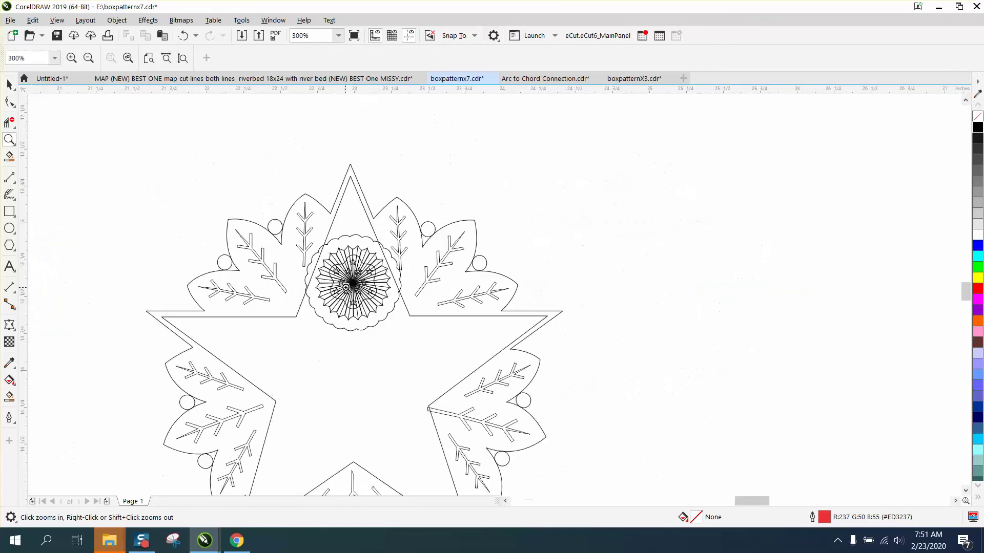
{"action": "left_click", "coordinate": [9, 86]}
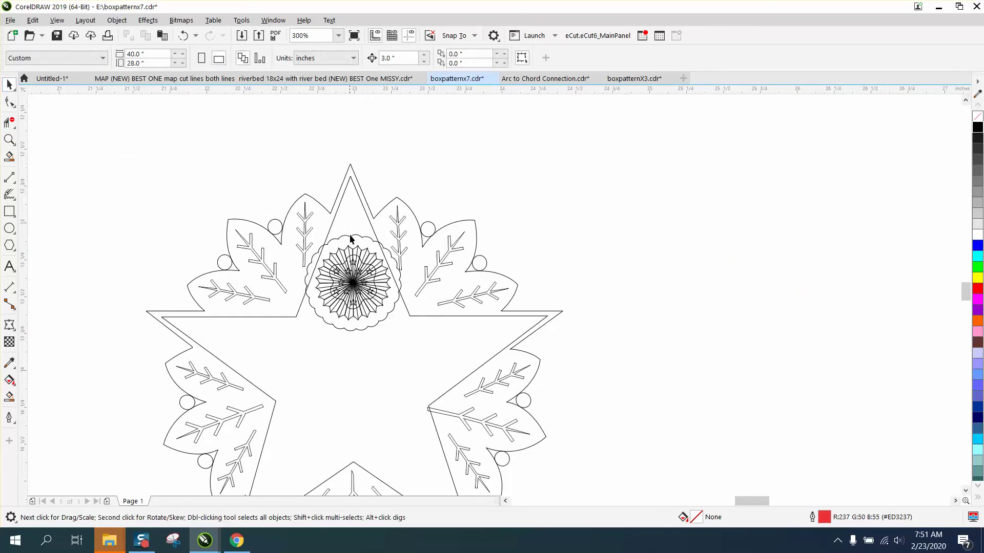
{"action": "left_click", "coordinate": [352, 240]}
{"action": "key", "text": "Right"}
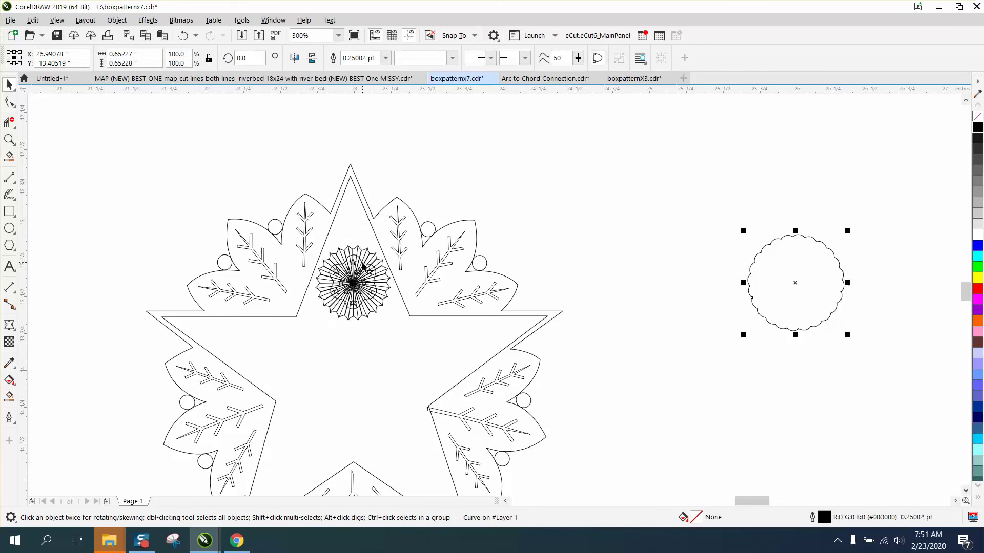
{"action": "left_click", "coordinate": [363, 266]}
{"action": "key", "text": "Right"}
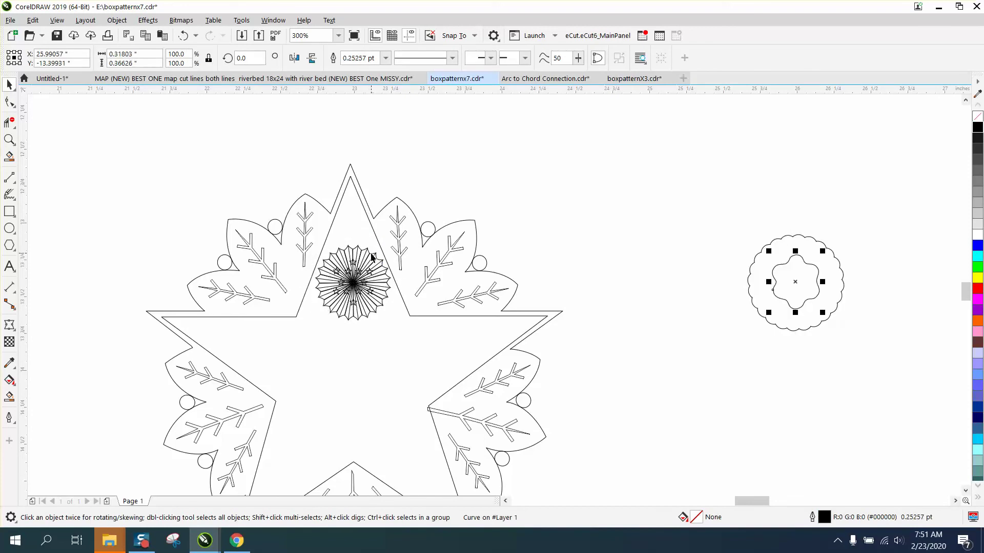
Undo the accidental move of the large star's inner outline and lock that outline
{"action": "left_click", "coordinate": [373, 257]}
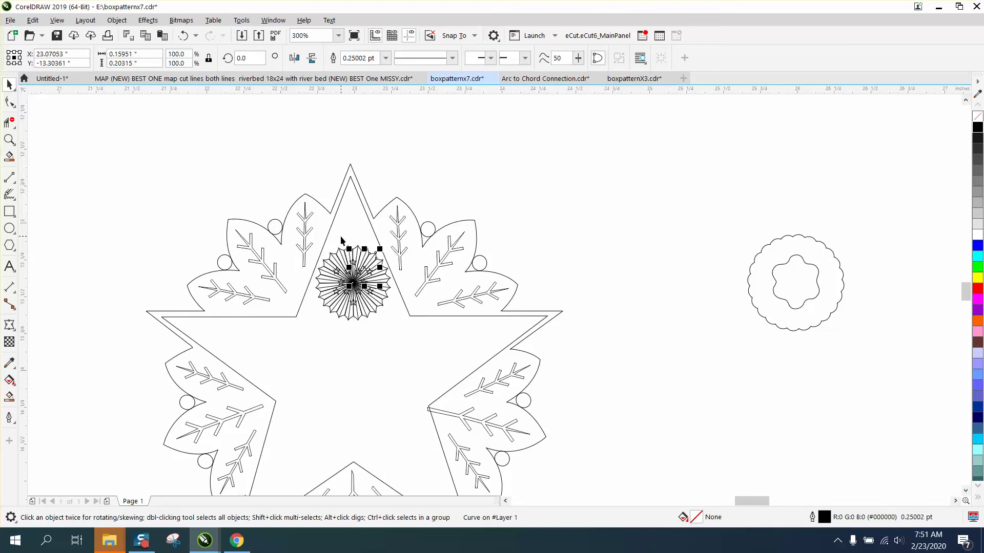
{"action": "left_click", "coordinate": [9, 139]}
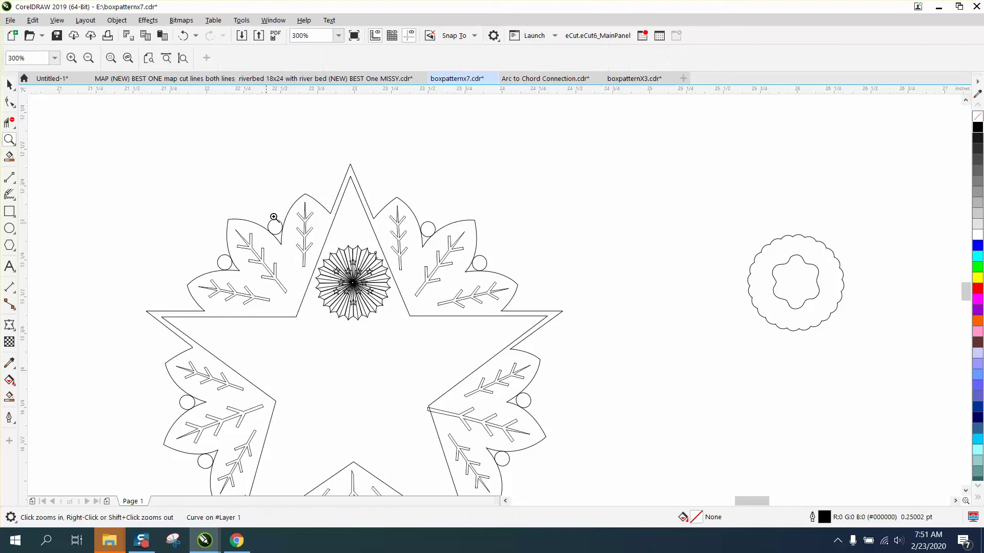
{"action": "left_click_drag", "start_coordinate": [280, 218], "coordinate": [465, 334]}
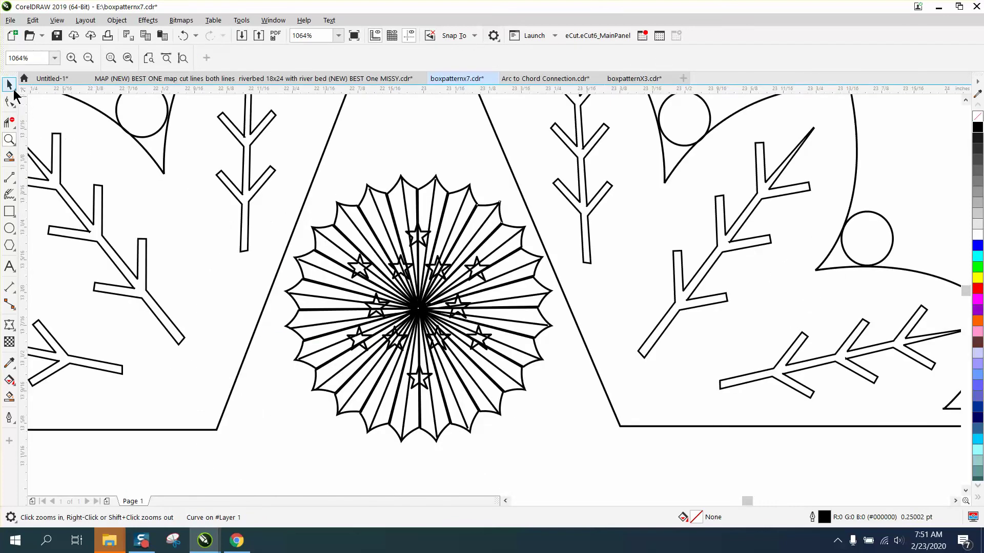
{"action": "left_click", "coordinate": [12, 88]}
{"action": "left_click", "coordinate": [40, 90]}
{"action": "left_click_drag", "start_coordinate": [367, 157], "coordinate": [338, 179]}
{"action": "left_click", "coordinate": [183, 36]}
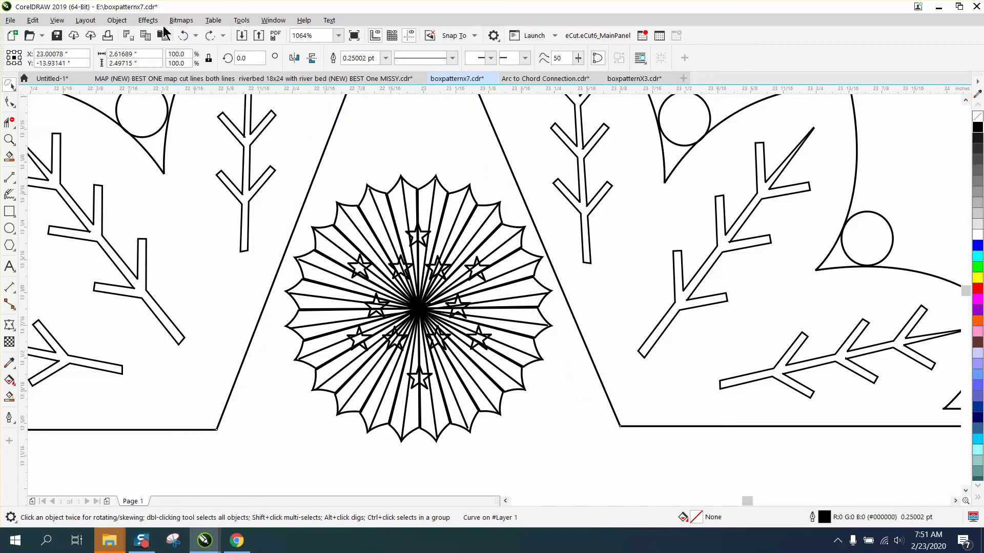
{"action": "left_click", "coordinate": [117, 20]}
{"action": "mouse_move", "coordinate": [145, 251]}
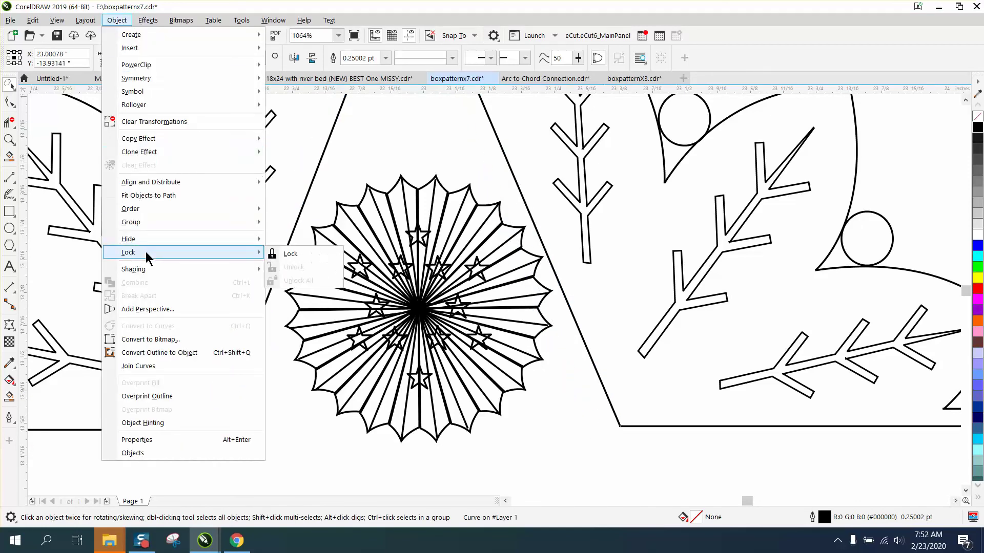
{"action": "left_click", "coordinate": [307, 257]}
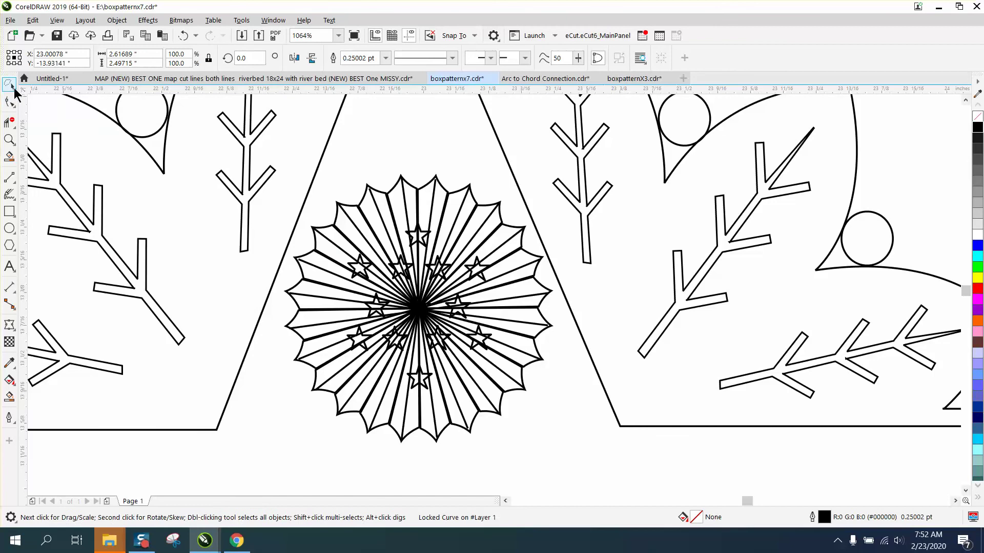
Select the sunburst and its stars with a freehand outline, nudge them 3 inches to the right, and nudge the ray left behind likewise
{"action": "left_click", "coordinate": [347, 176]}
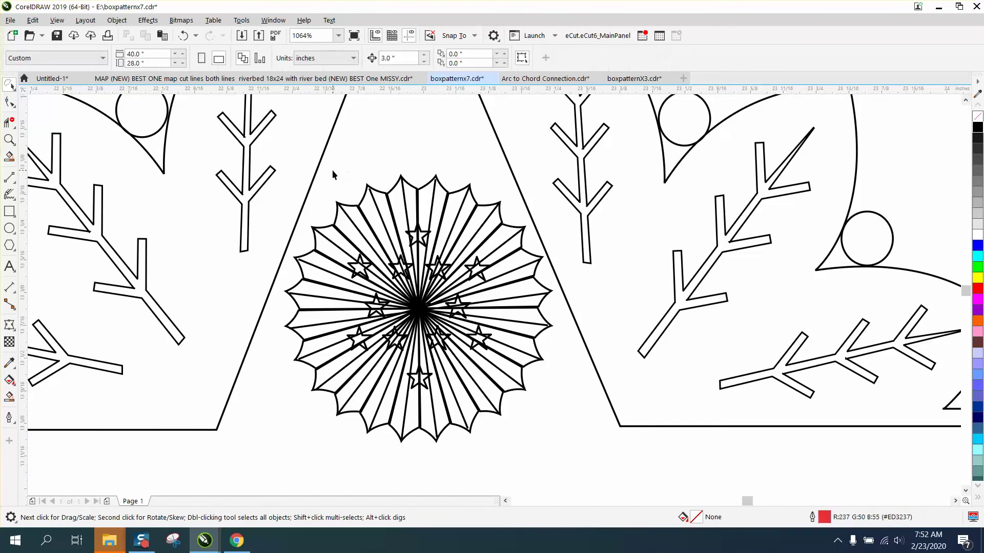
{"action": "mouse_move", "coordinate": [306, 220]}
{"action": "left_mouse_down"}
{"action": "mouse_move", "coordinate": [278, 294]}
{"action": "mouse_move", "coordinate": [275, 357]}
{"action": "left_mouse_up"}
{"action": "mouse_move", "coordinate": [304, 423]}
{"action": "left_mouse_down"}
{"action": "mouse_move", "coordinate": [362, 455]}
{"action": "mouse_move", "coordinate": [464, 469]}
{"action": "mouse_move", "coordinate": [519, 449]}
{"action": "mouse_move", "coordinate": [562, 370]}
{"action": "mouse_move", "coordinate": [560, 292]}
{"action": "mouse_move", "coordinate": [524, 217]}
{"action": "mouse_move", "coordinate": [473, 177]}
{"action": "left_mouse_up"}
{"action": "key", "text": "Delete"}
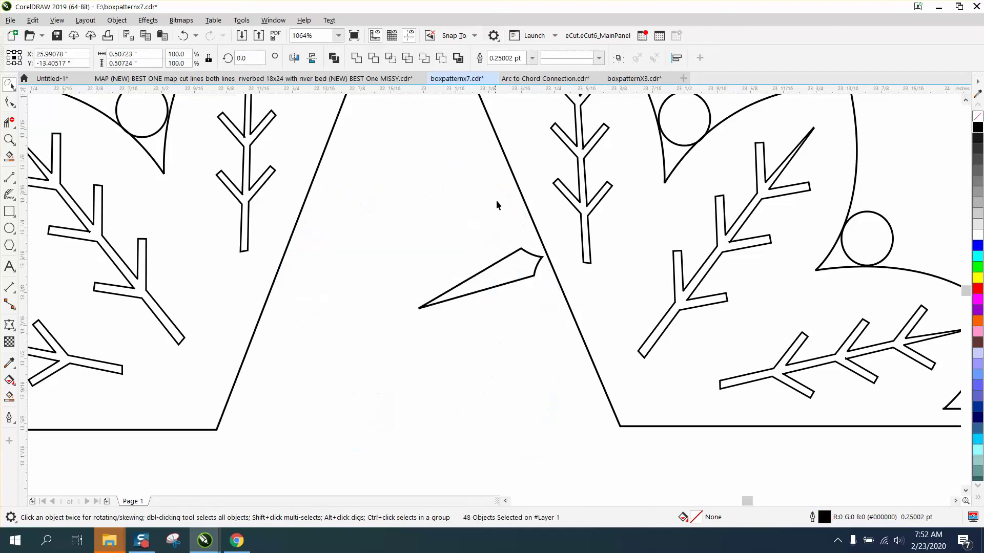
{"action": "left_click", "coordinate": [527, 253]}
{"action": "key", "text": "Right"}
{"action": "scroll", "coordinate": [350, 221], "scroll_direction": "down", "scroll_amount": 2}
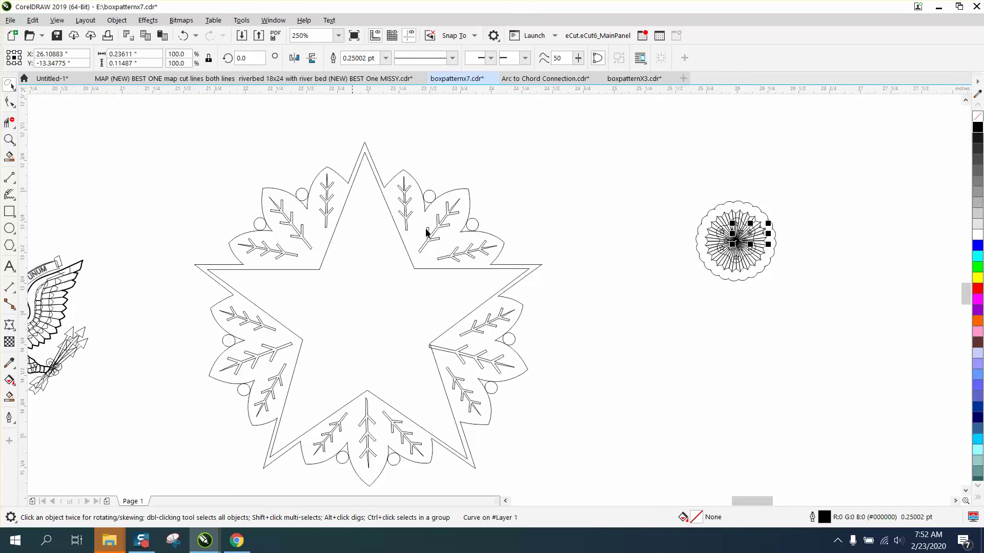
{"action": "left_click_drag", "start_coordinate": [672, 196], "coordinate": [823, 292]}
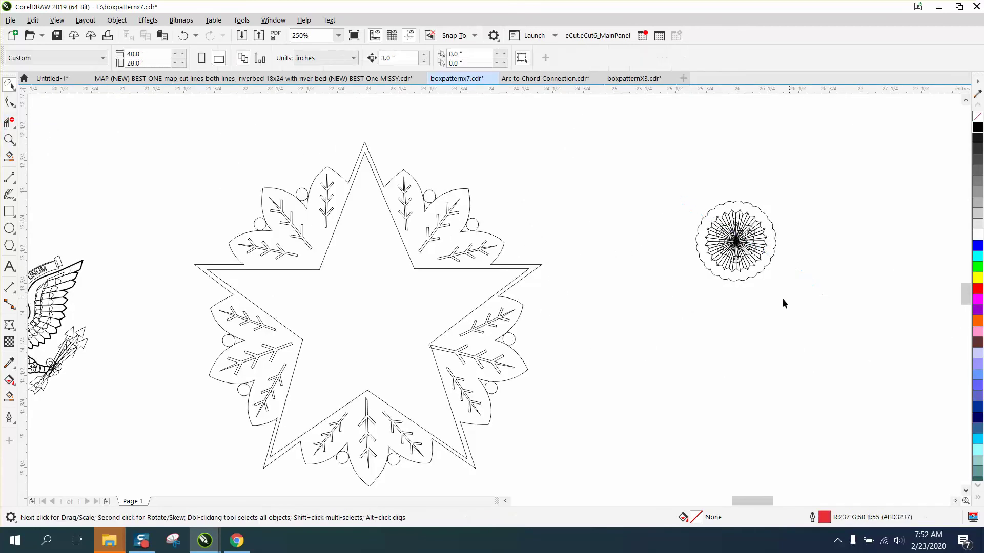
Nudge the scalloped ring and the wavy contour another 3 inches to the right, off the separated sunburst
{"action": "left_click", "coordinate": [14, 91]}
{"action": "left_click", "coordinate": [41, 88]}
{"action": "left_click", "coordinate": [10, 139]}
{"action": "left_click_drag", "start_coordinate": [689, 206], "coordinate": [775, 269]}
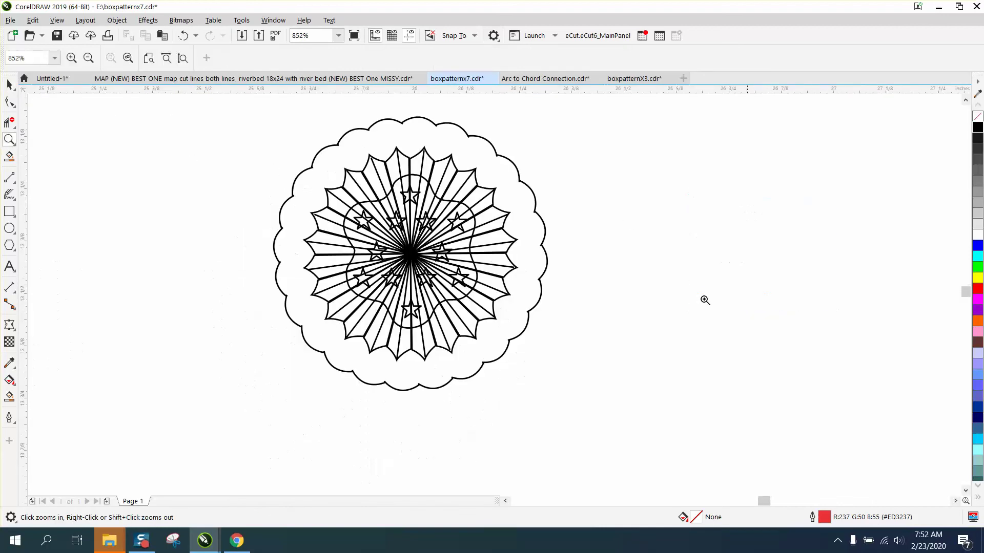
{"action": "left_click", "coordinate": [9, 85]}
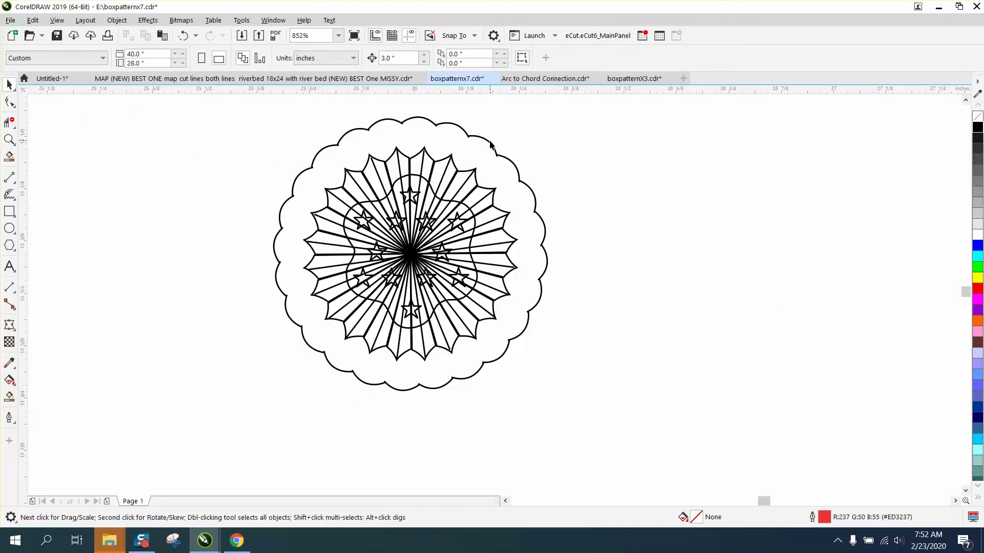
{"action": "left_click", "coordinate": [491, 143]}
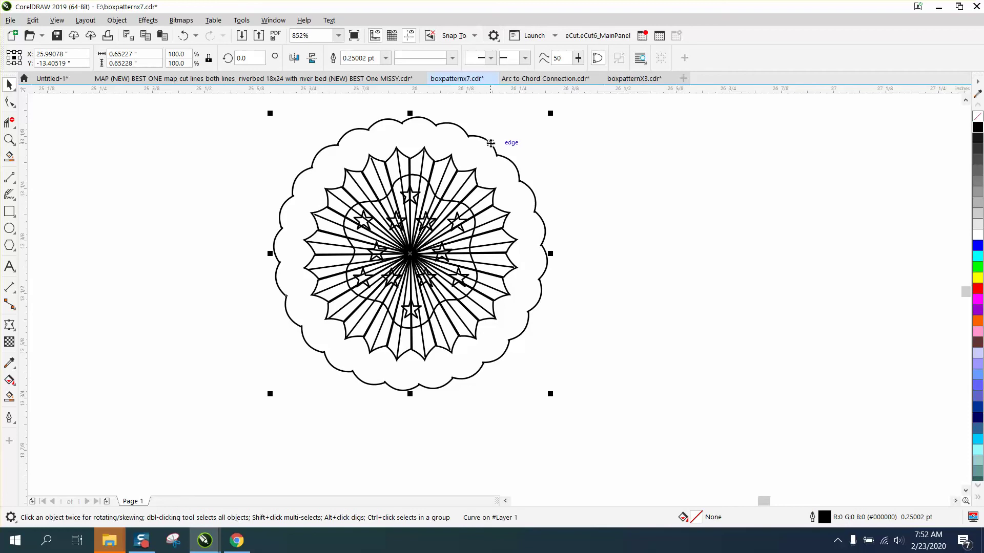
{"action": "key", "text": "Right"}
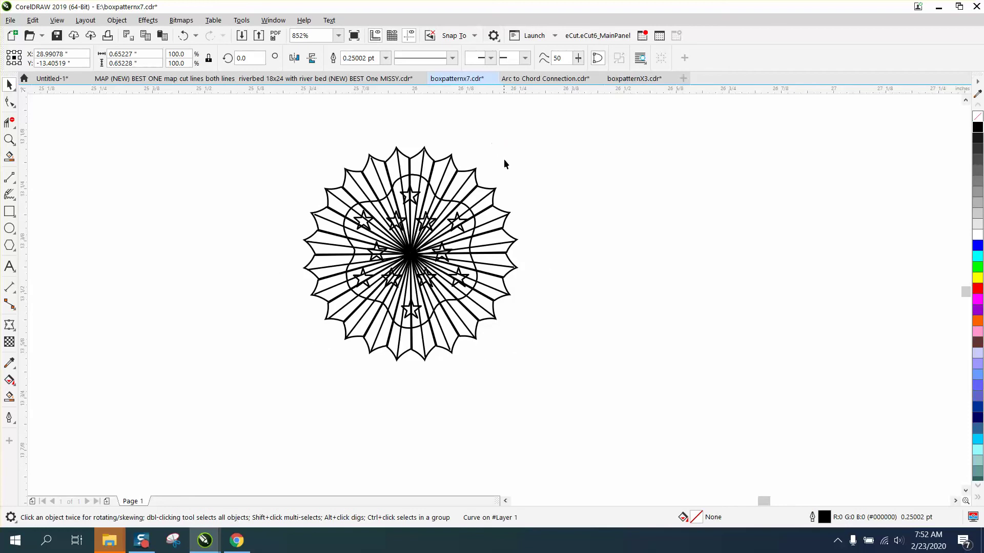
{"action": "left_click", "coordinate": [477, 220]}
{"action": "key", "text": "Right"}
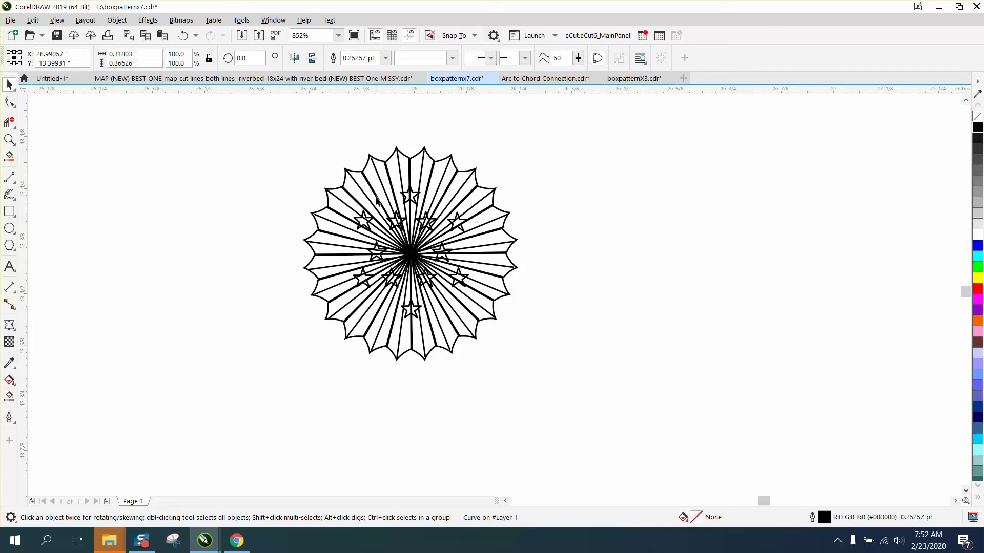
Try to move a single ray of the sunburst, undo the change, and clear the selection
{"action": "left_click_drag", "start_coordinate": [370, 193], "coordinate": [363, 197]}
{"action": "left_click", "coordinate": [185, 36]}
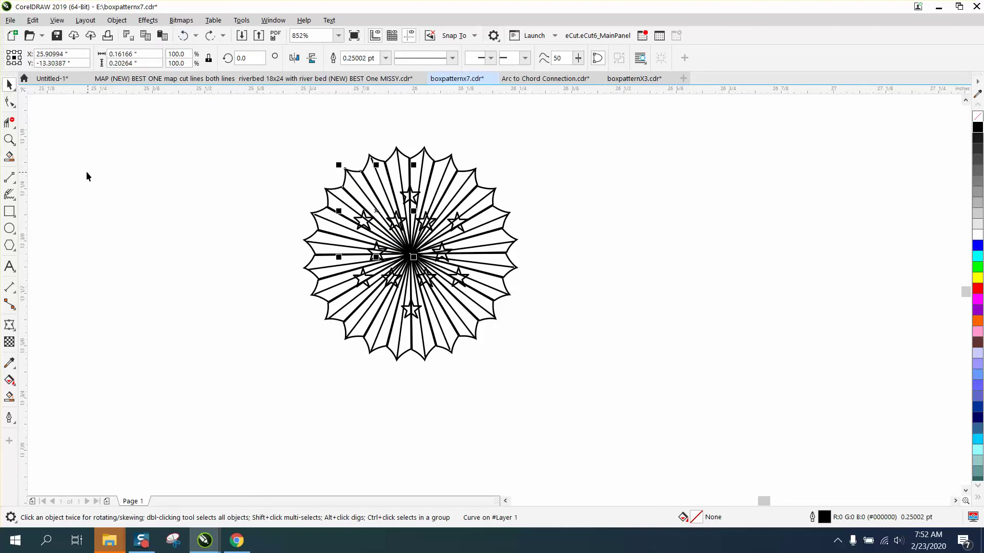
{"action": "left_click", "coordinate": [10, 102]}
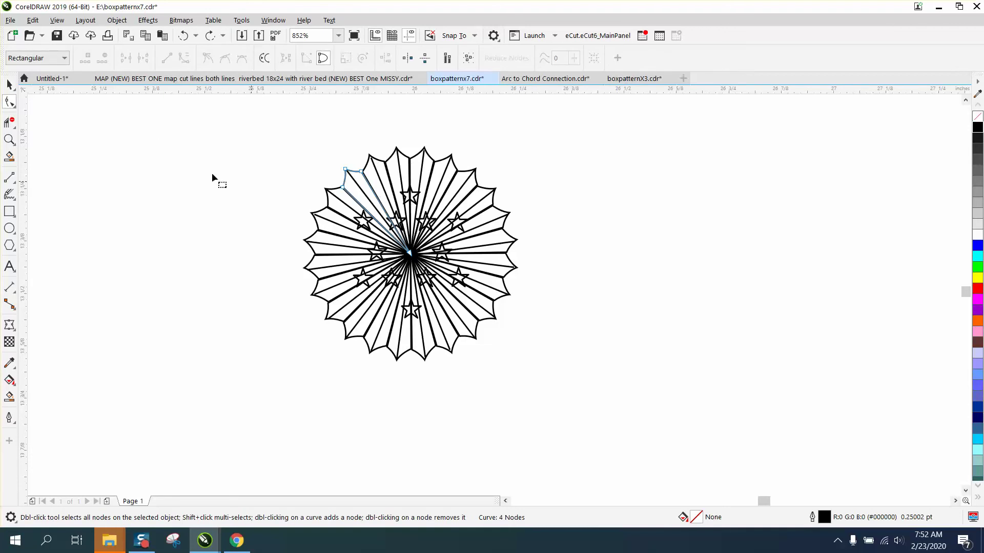
{"action": "left_click", "coordinate": [15, 91]}
{"action": "left_click", "coordinate": [43, 90]}
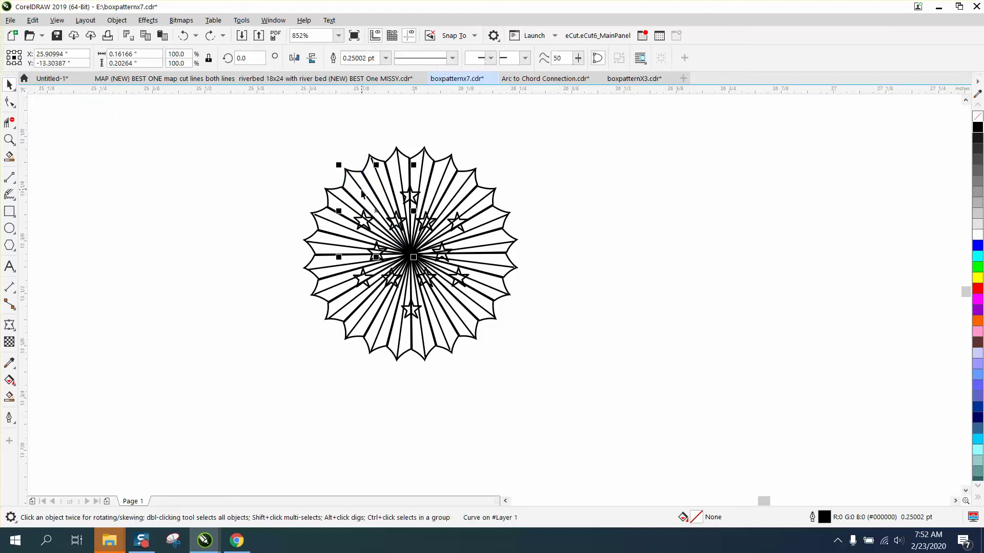
{"action": "left_click", "coordinate": [358, 195]}
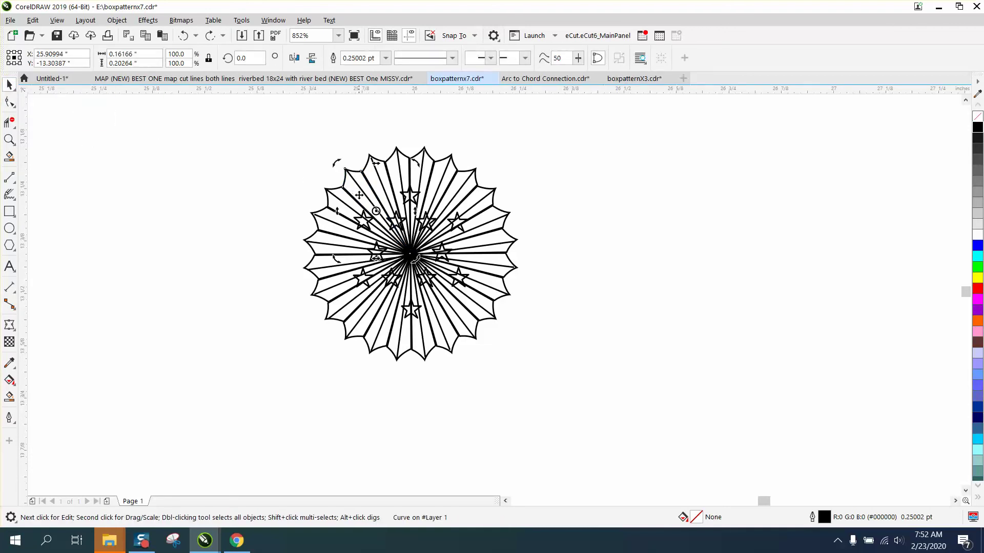
{"action": "left_click", "coordinate": [303, 179]}
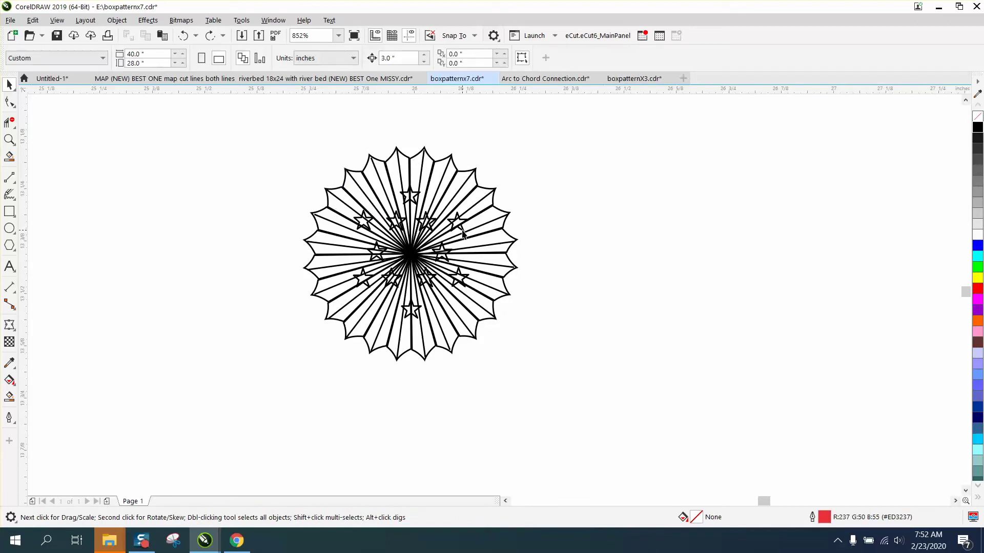
Nudge the outer upper-right star 3 inches to the right, off the sunburst and onto the separated wavy contour
{"action": "left_click", "coordinate": [463, 233]}
{"action": "scroll", "coordinate": [463, 228], "scroll_direction": "down", "scroll_amount": 3}
{"action": "key", "text": "Right"}
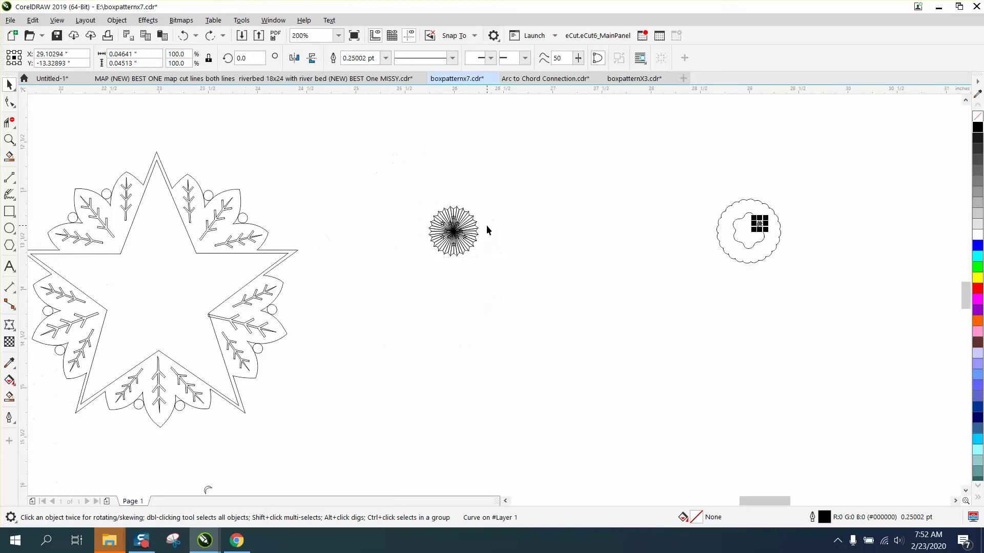
Nudge the remaining small stars on the sunburst 3 inches to the right, one after another, into the wavy contour
{"action": "left_click", "coordinate": [9, 139]}
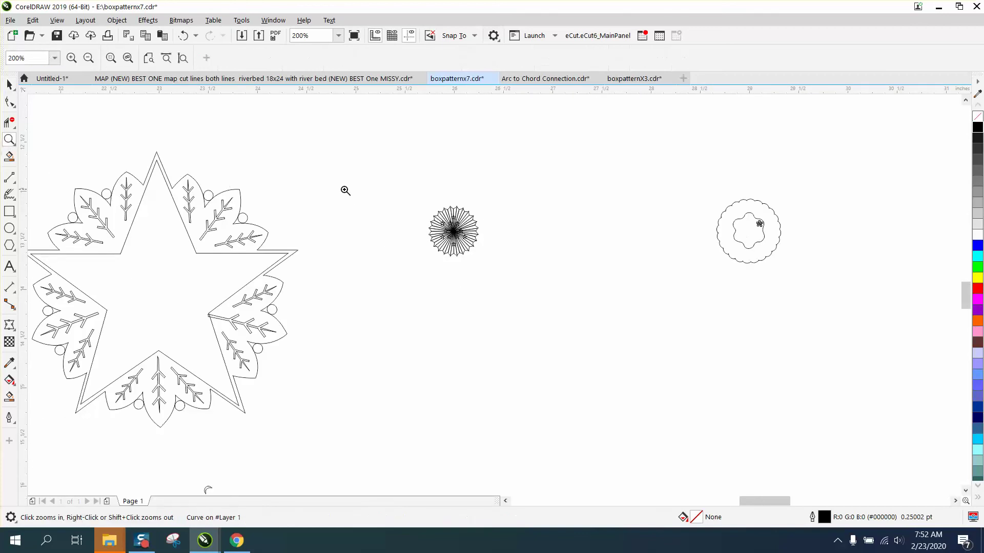
{"action": "left_click_drag", "start_coordinate": [404, 202], "coordinate": [510, 257]}
{"action": "left_click", "coordinate": [9, 85]}
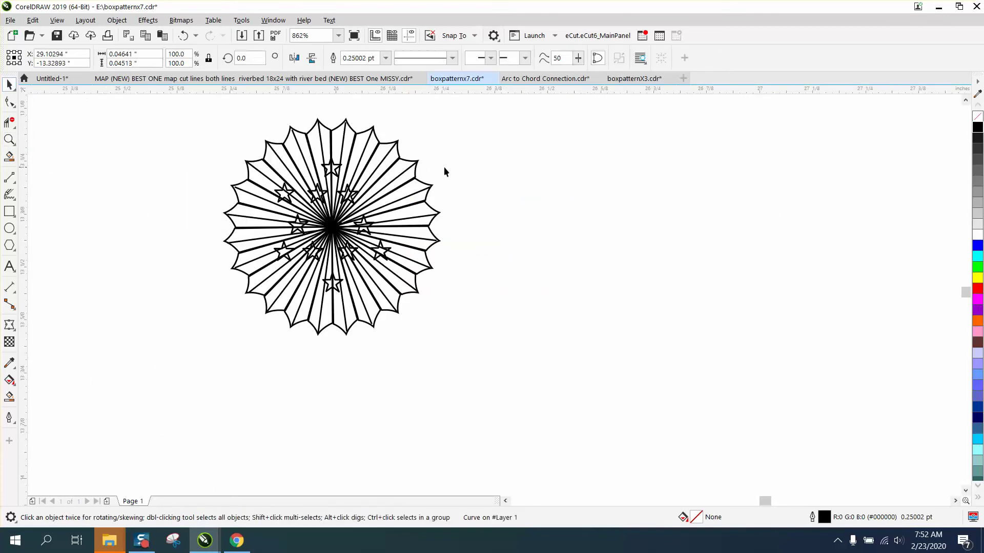
{"action": "left_click", "coordinate": [443, 167]}
{"action": "left_click_drag", "start_coordinate": [338, 166], "coordinate": [301, 233]}
{"action": "scroll", "coordinate": [301, 229], "scroll_direction": "up", "scroll_amount": 1}
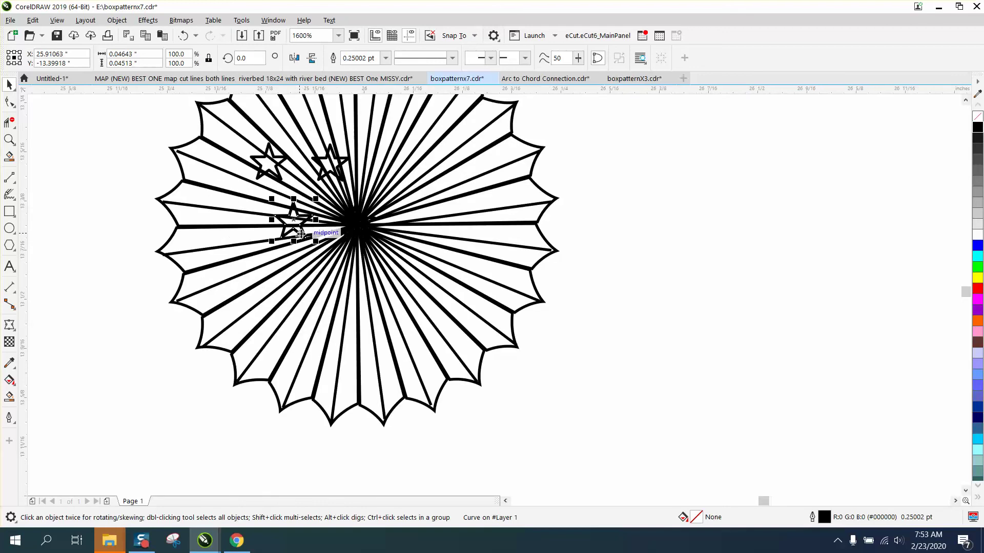
{"action": "key", "text": "Delete"}
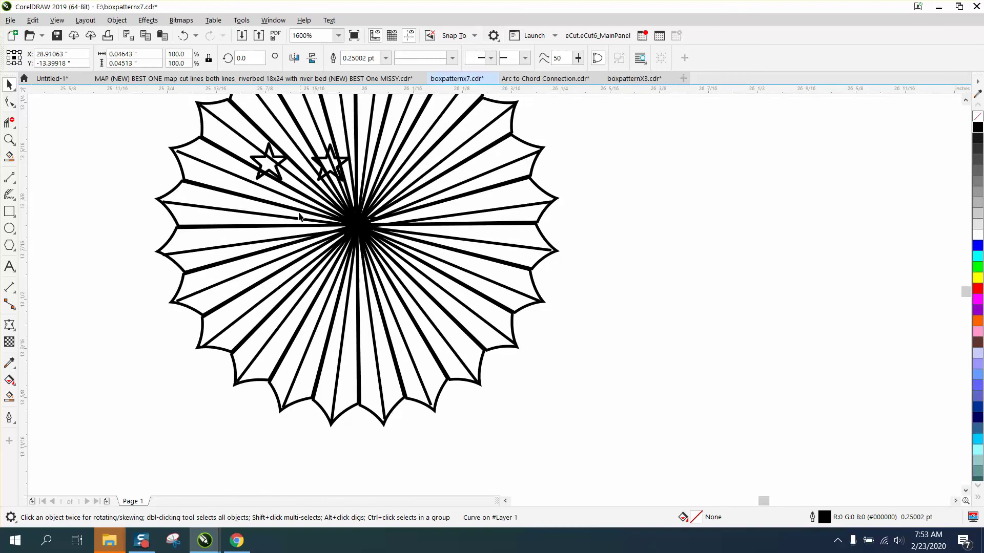
{"action": "left_click", "coordinate": [277, 173]}
{"action": "key", "text": "Delete"}
{"action": "left_click", "coordinate": [327, 180]}
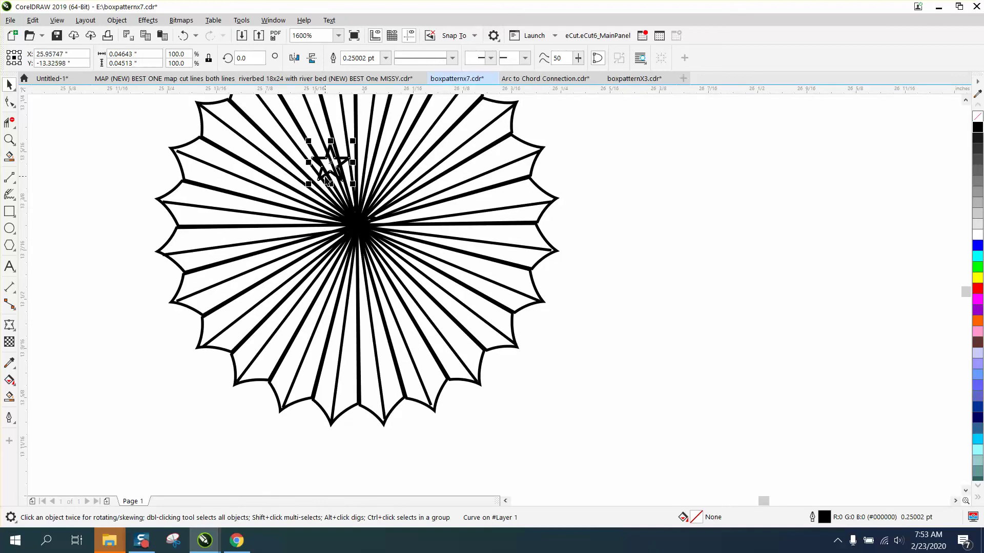
{"action": "key", "text": "Delete"}
Select all the rays of the cleared sunburst and group them
{"action": "scroll", "coordinate": [404, 173], "scroll_direction": "down", "scroll_amount": 5}
{"action": "left_click_drag", "start_coordinate": [625, 324], "coordinate": [625, 323]}
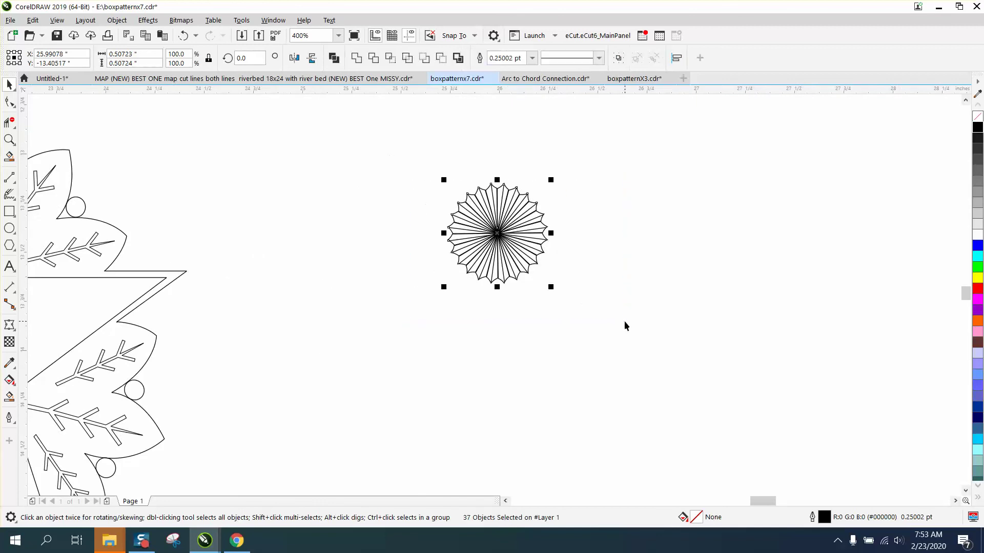
{"action": "key", "text": "ctrl+g"}
{"action": "scroll", "coordinate": [652, 303], "scroll_direction": "down", "scroll_amount": 2}
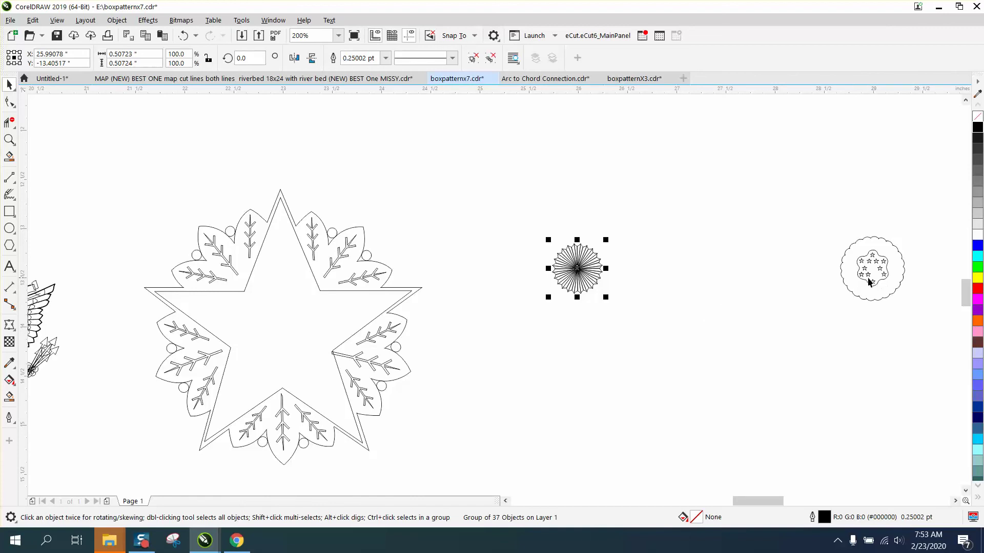
Group the wavy contour with the small stars inside it, leaving the scalloped ring out of the group
{"action": "left_click", "coordinate": [9, 140]}
{"action": "left_click_drag", "start_coordinate": [765, 193], "coordinate": [946, 350]}
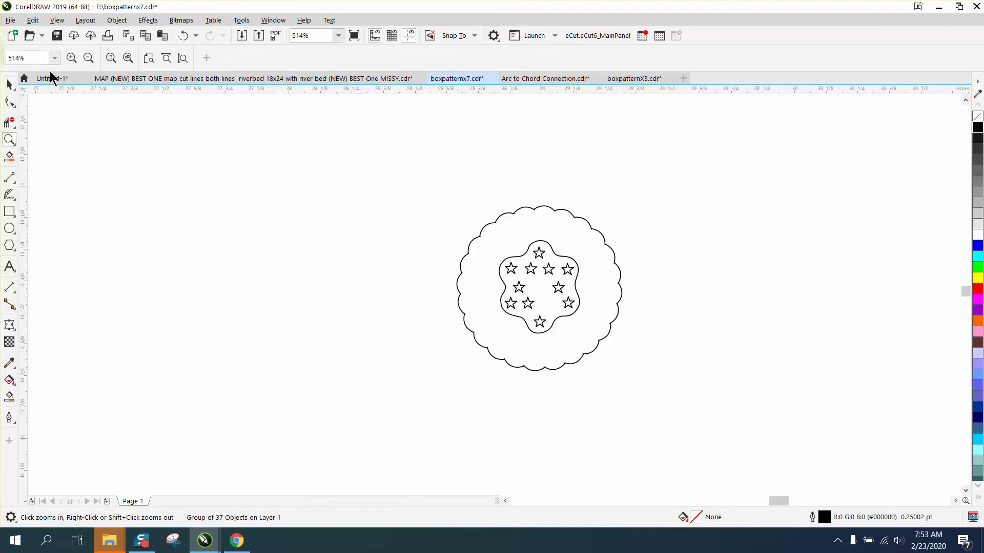
{"action": "left_click", "coordinate": [9, 85]}
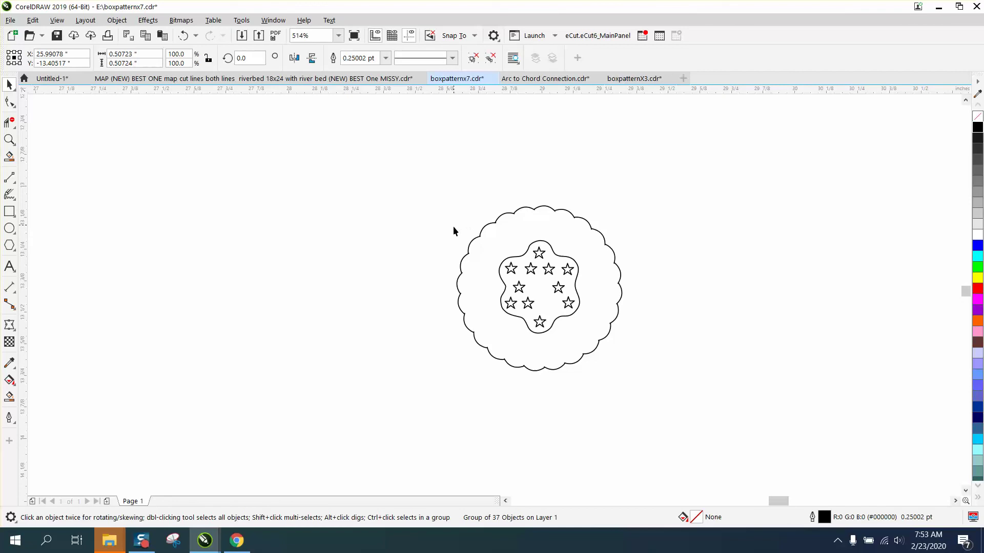
{"action": "left_click_drag", "start_coordinate": [453, 227], "coordinate": [602, 334]}
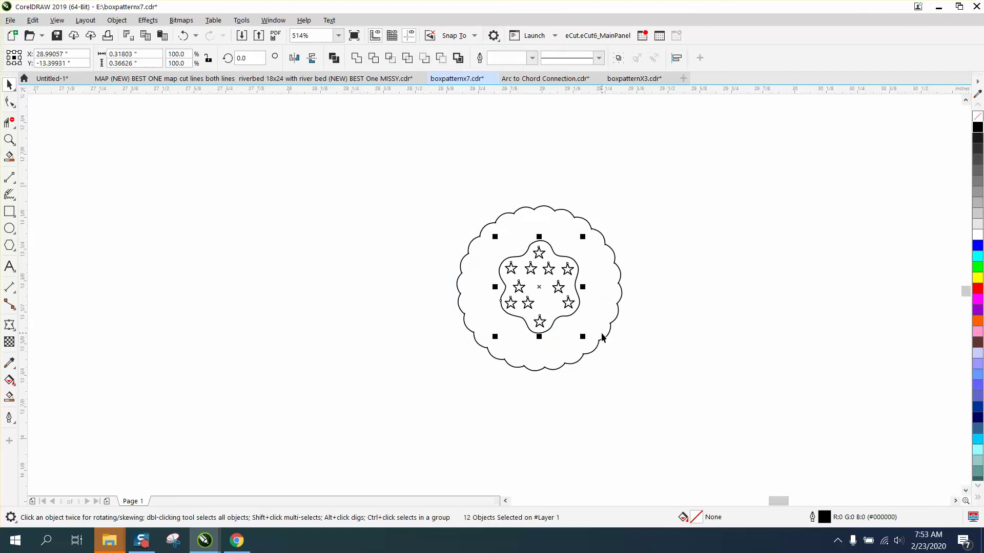
{"action": "key", "text": "ctrl+g"}
{"action": "scroll", "coordinate": [590, 308], "scroll_direction": "down", "scroll_amount": 2}
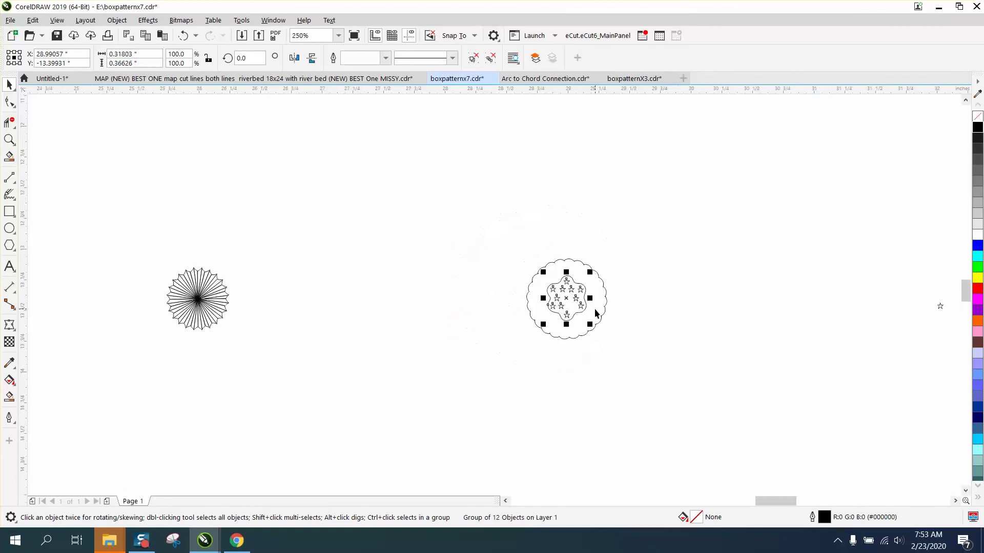
Examine the sunburst medallion on the full-colour emblem and compare it with the separated sunburst and star contour
{"action": "scroll", "coordinate": [616, 325], "scroll_direction": "down", "scroll_amount": 4}
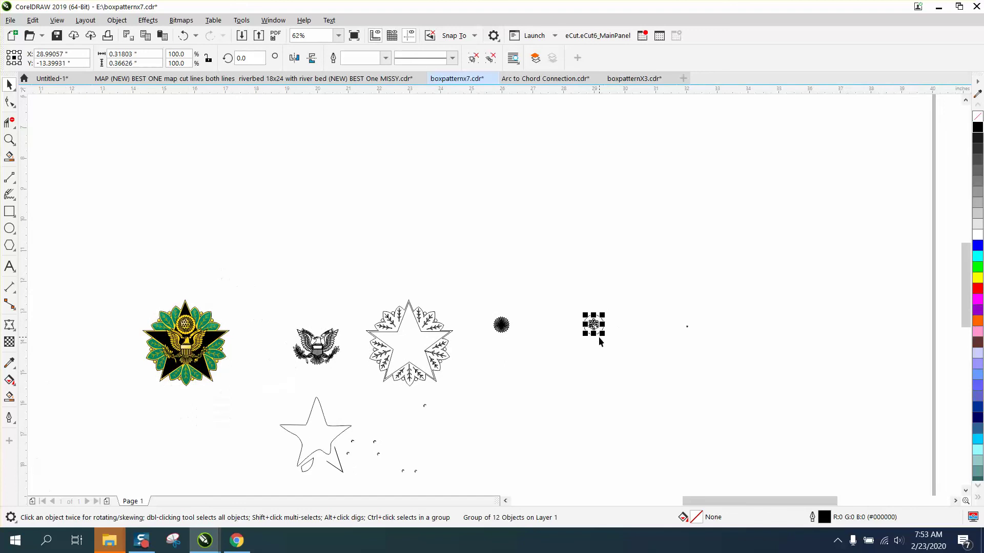
{"action": "left_click", "coordinate": [9, 139]}
{"action": "left_click_drag", "start_coordinate": [151, 302], "coordinate": [246, 336]}
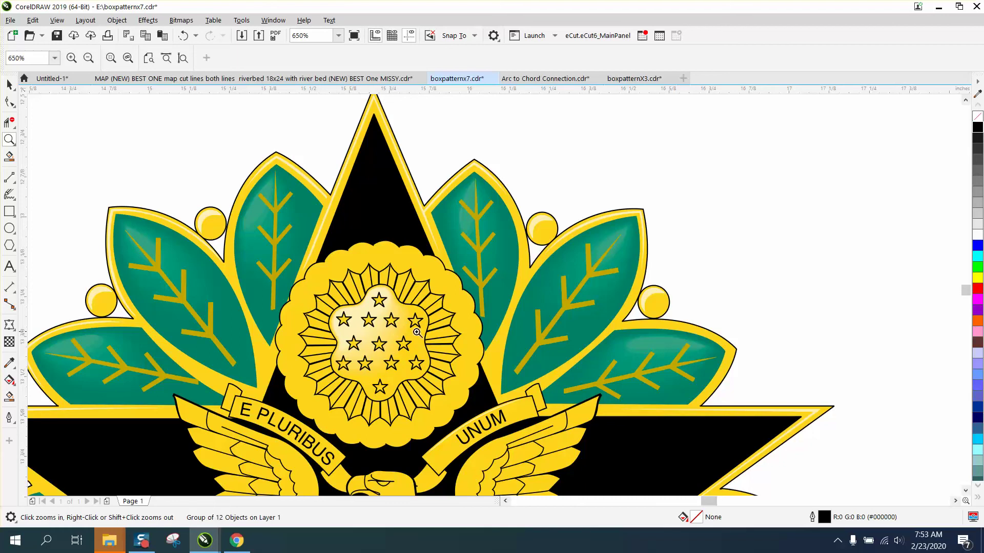
{"action": "scroll", "coordinate": [432, 326], "scroll_direction": "down", "scroll_amount": 3}
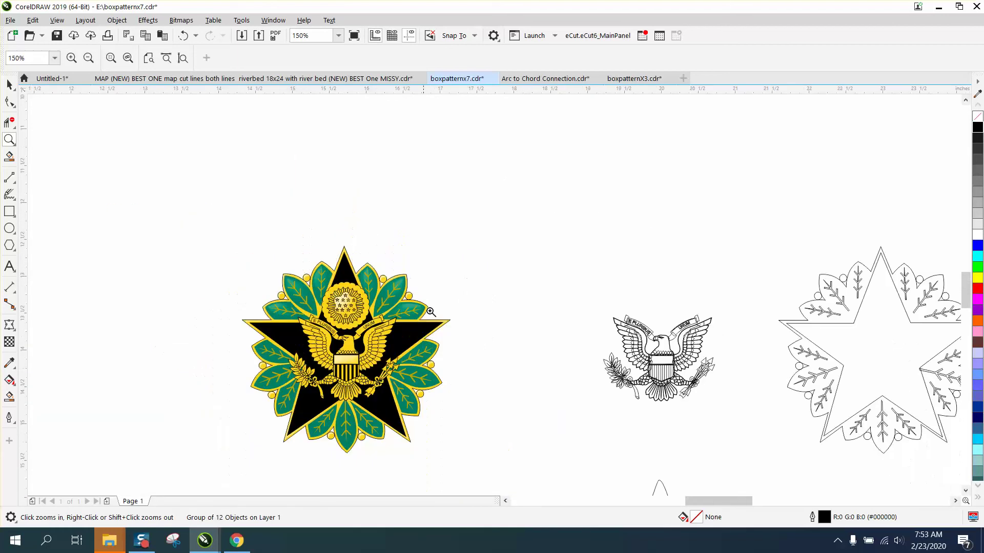
{"action": "scroll", "coordinate": [463, 321], "scroll_direction": "down", "scroll_amount": 1}
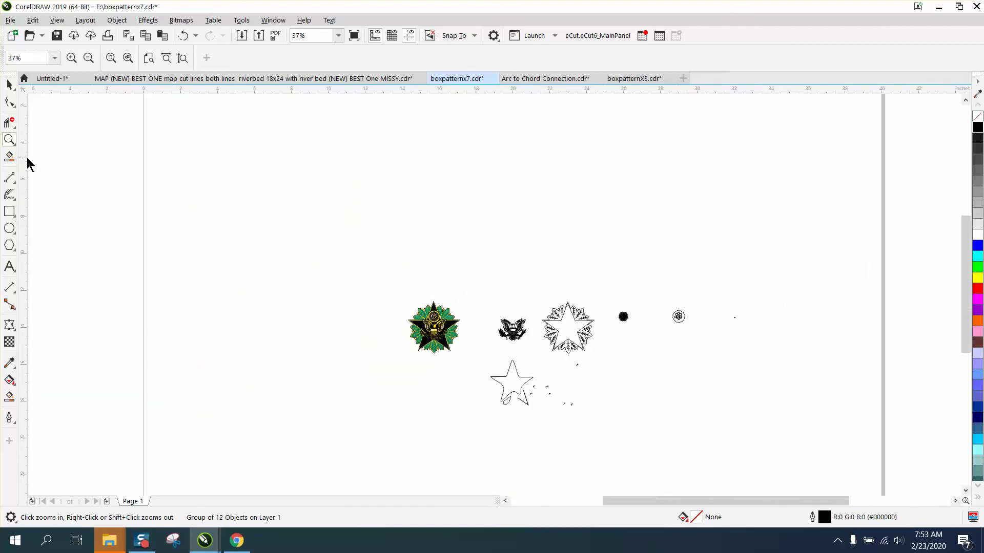
{"action": "left_click_drag", "start_coordinate": [590, 304], "coordinate": [732, 356]}
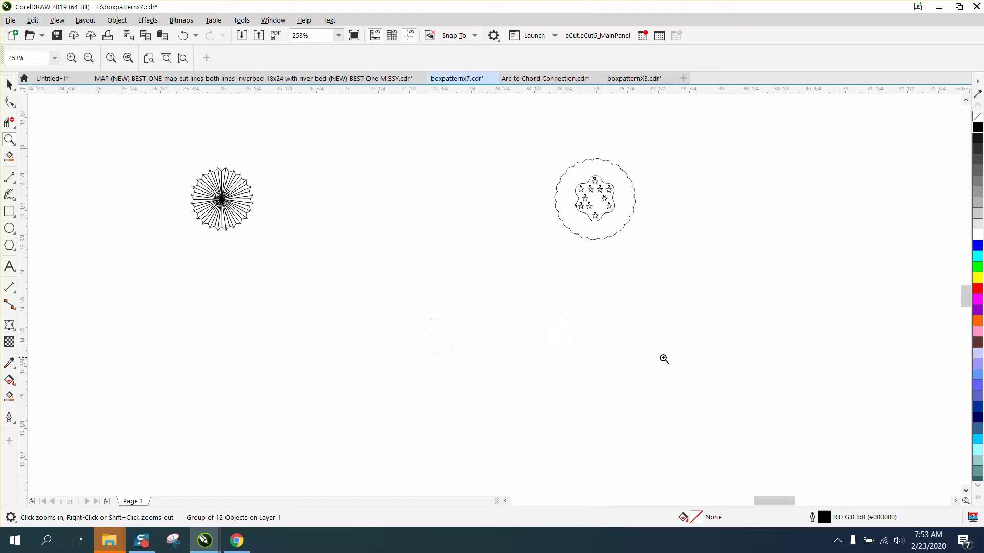
{"action": "left_click", "coordinate": [9, 85]}
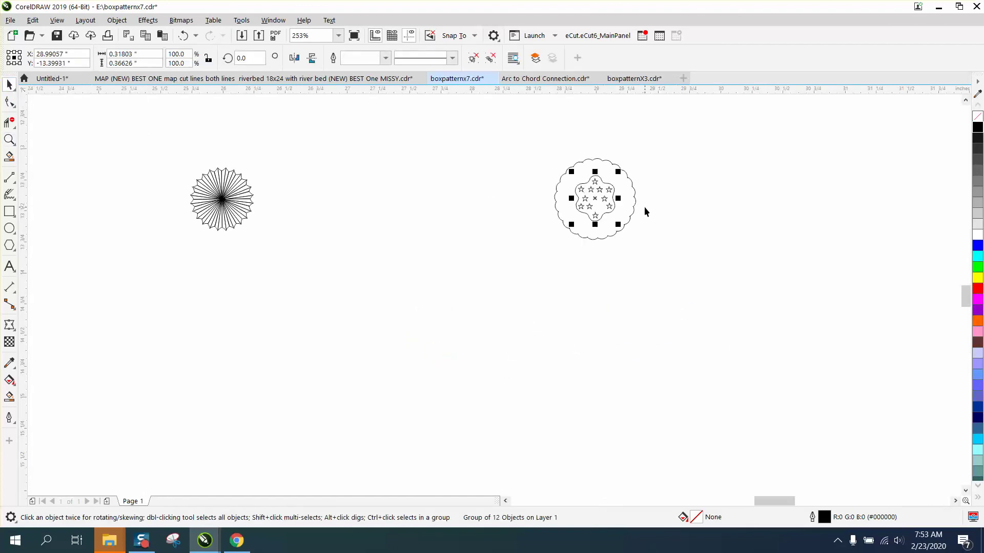
Try Back Minus Front and Front Minus Back on the sunburst with the star contour group moved onto it, undoing everything including the move
{"action": "key", "text": "Left"}
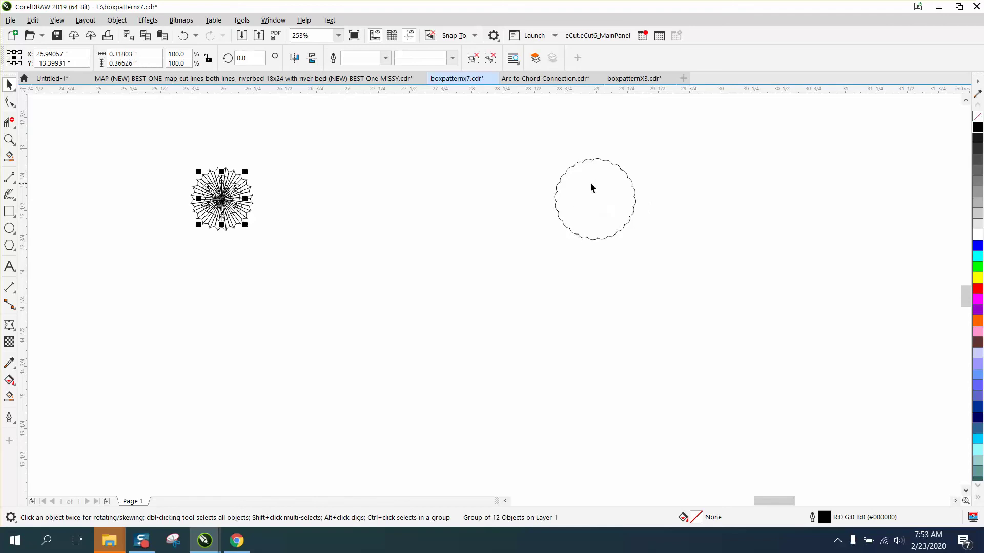
{"action": "left_click_drag", "start_coordinate": [164, 150], "coordinate": [258, 232]}
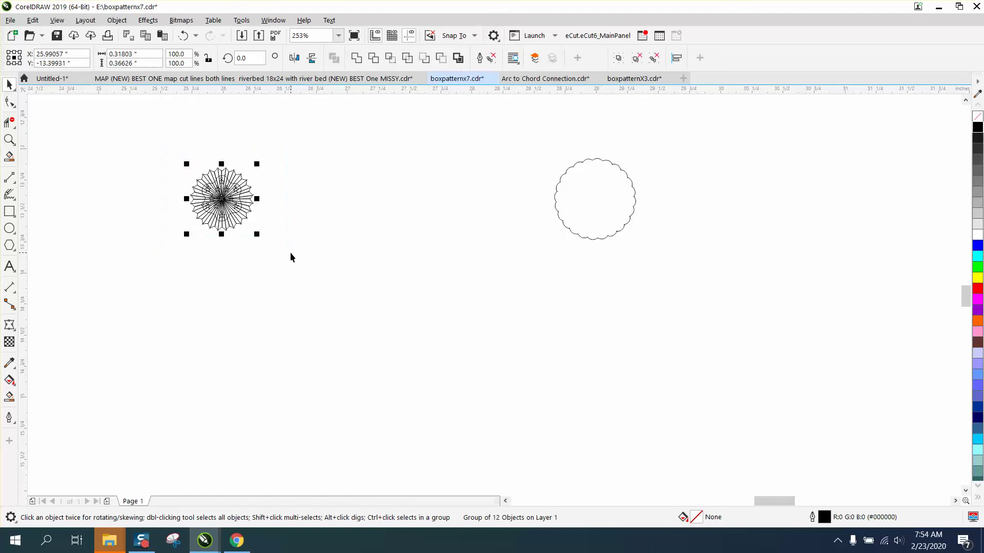
{"action": "left_click", "coordinate": [442, 58]}
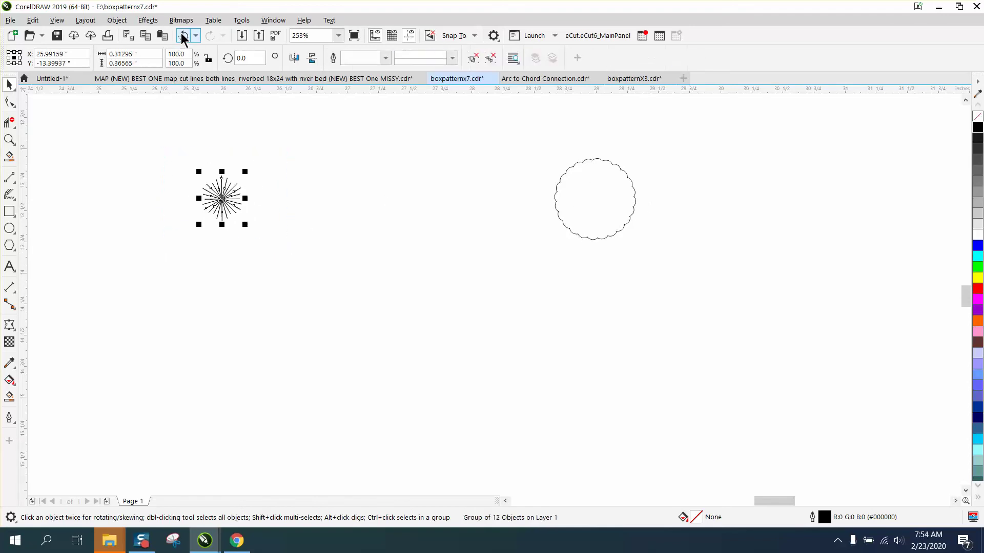
{"action": "left_click", "coordinate": [183, 36]}
{"action": "left_click", "coordinate": [425, 59]}
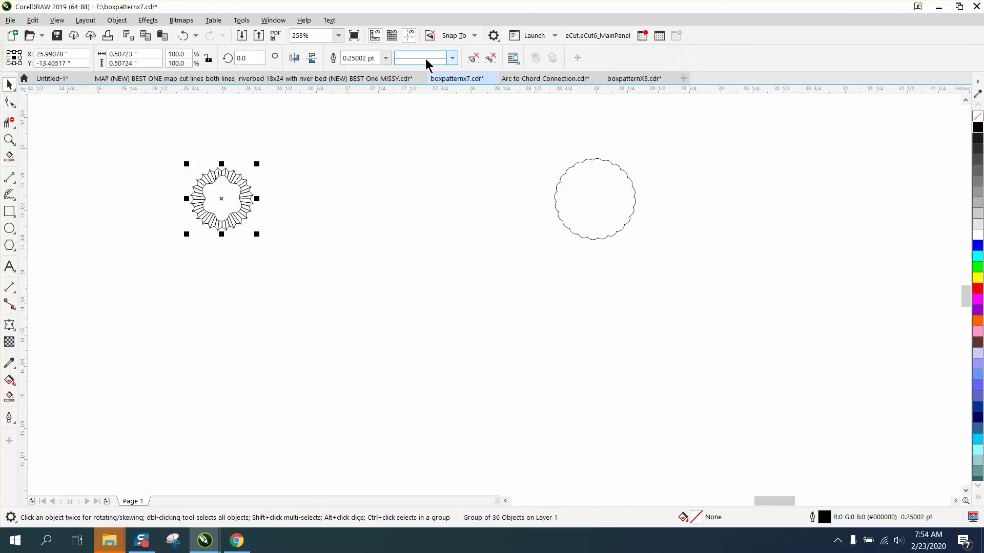
{"action": "left_click", "coordinate": [181, 36]}
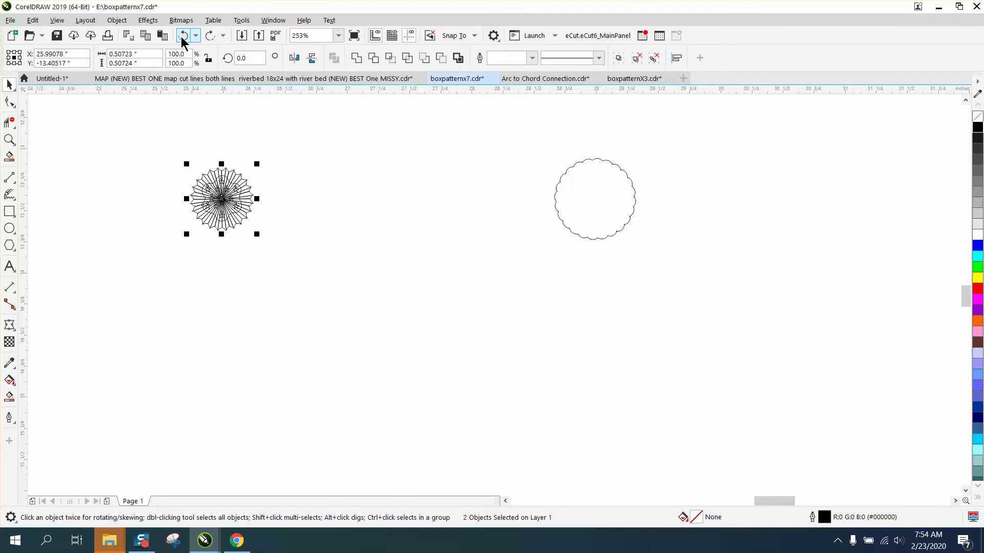
{"action": "left_click", "coordinate": [182, 36]}
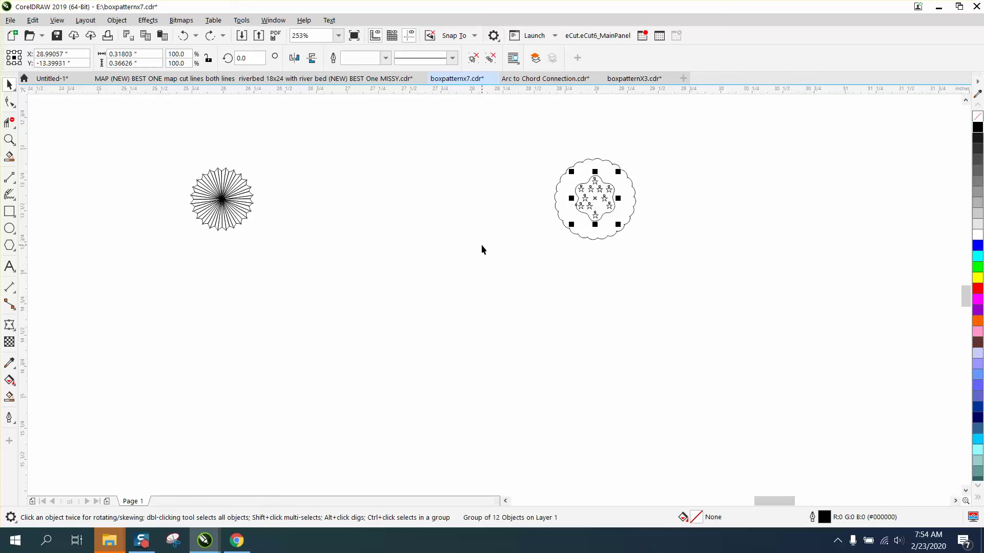
Cut out the sunburst's centre with Front Minus Back, using a duplicate of the star contour group nudged 3 inches to the left
{"action": "key", "text": "KP_Add"}
{"action": "key", "text": "Left"}
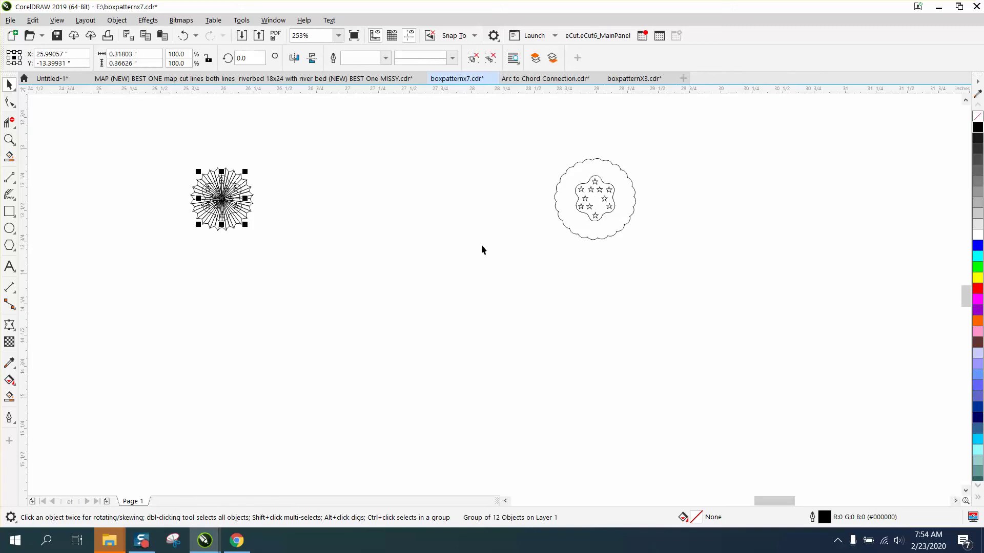
{"action": "left_click_drag", "start_coordinate": [179, 149], "coordinate": [315, 267]}
{"action": "left_click", "coordinate": [424, 58]}
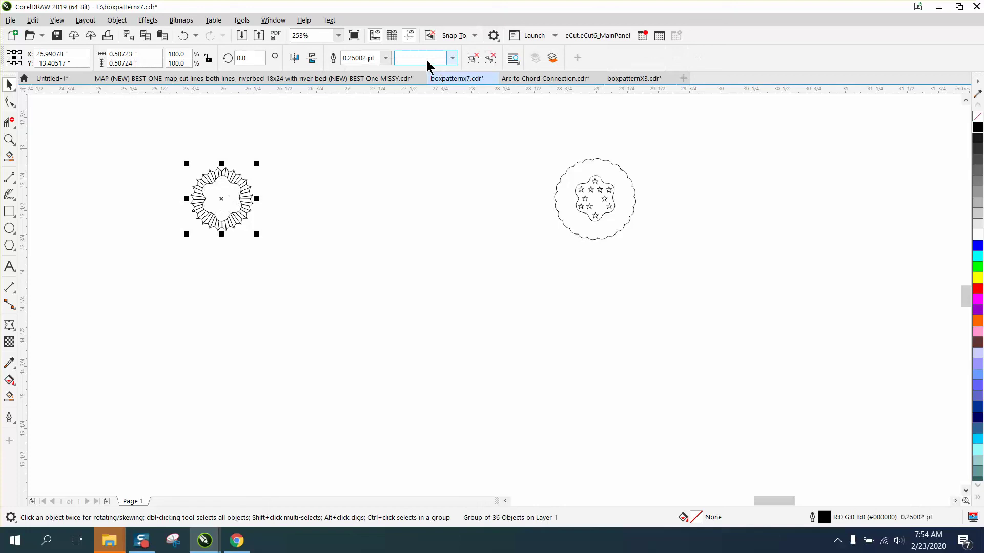
Nudge the original star contour group 3 inches to the left, into the opening of the cut sunburst
{"action": "left_click", "coordinate": [578, 201]}
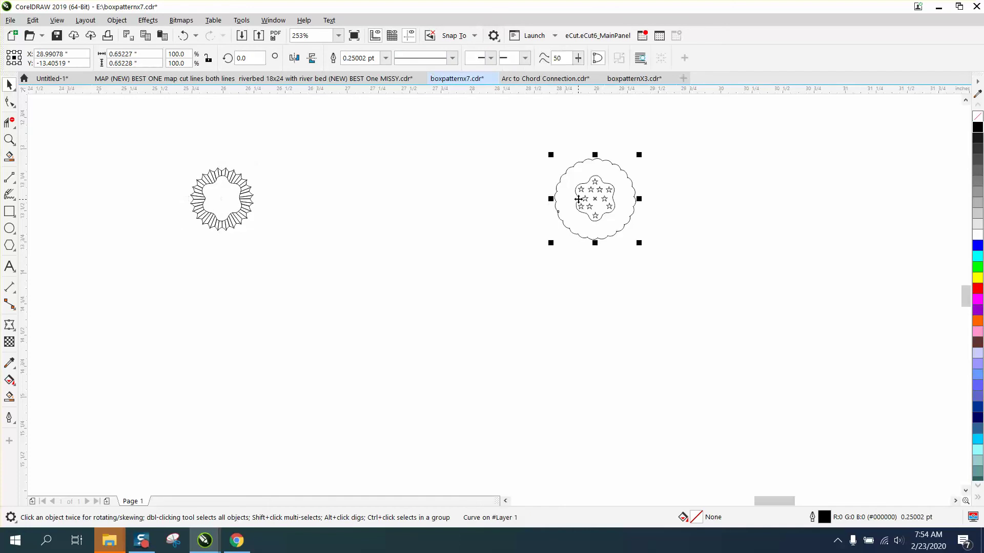
{"action": "left_click", "coordinate": [537, 172]}
{"action": "left_click_drag", "start_coordinate": [624, 226], "coordinate": [625, 226]}
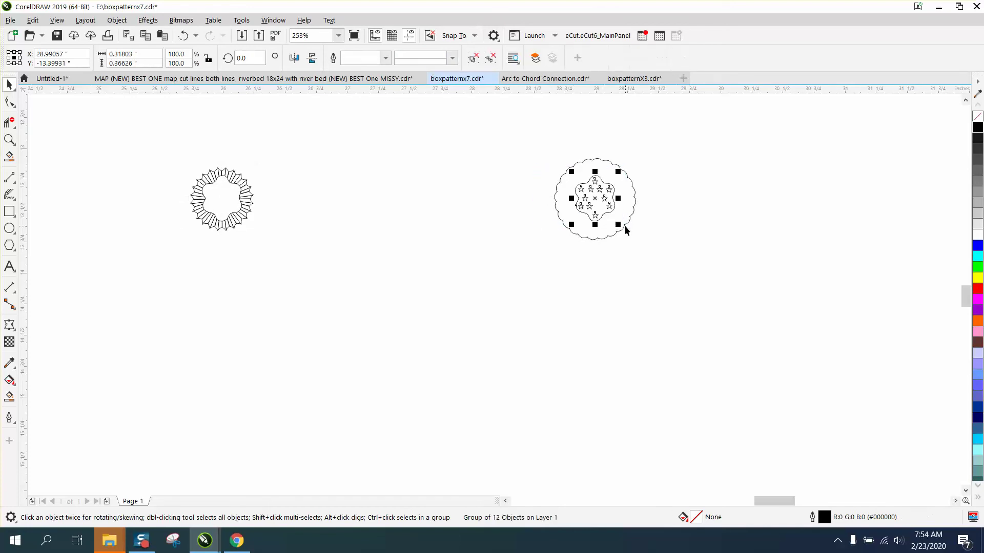
{"action": "key", "text": "Left"}
{"action": "left_click", "coordinate": [9, 140]}
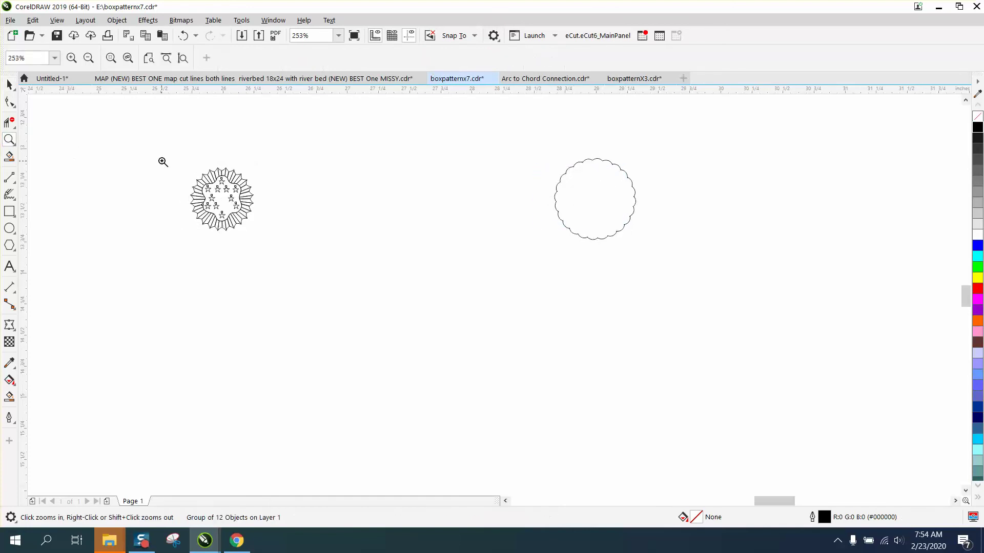
{"action": "left_click_drag", "start_coordinate": [169, 160], "coordinate": [312, 252]}
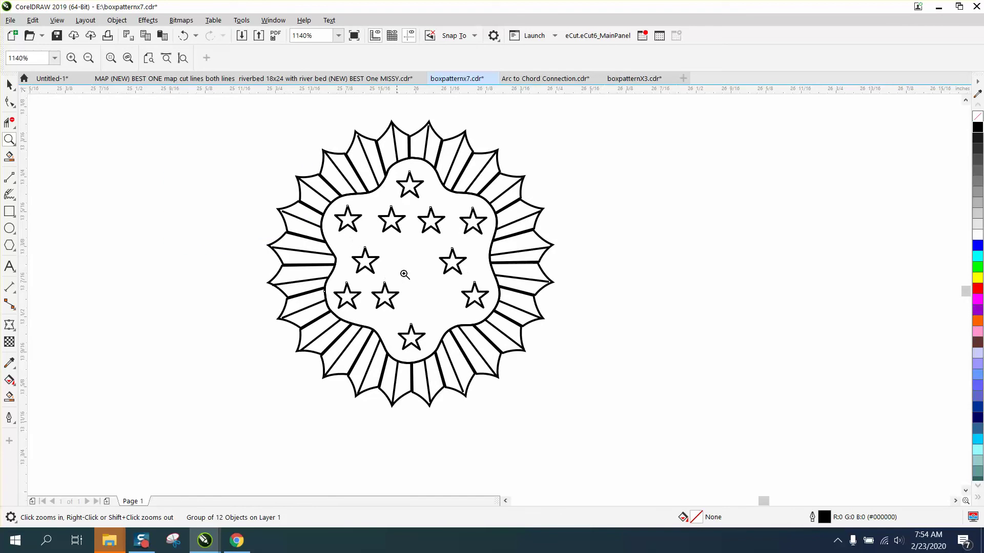
Nudge the scalloped ring 3 inches to the left around the sunburst, and another 3 inches left onto the large leafed star
{"action": "right_click", "coordinate": [398, 253]}
{"action": "right_click", "coordinate": [400, 252]}
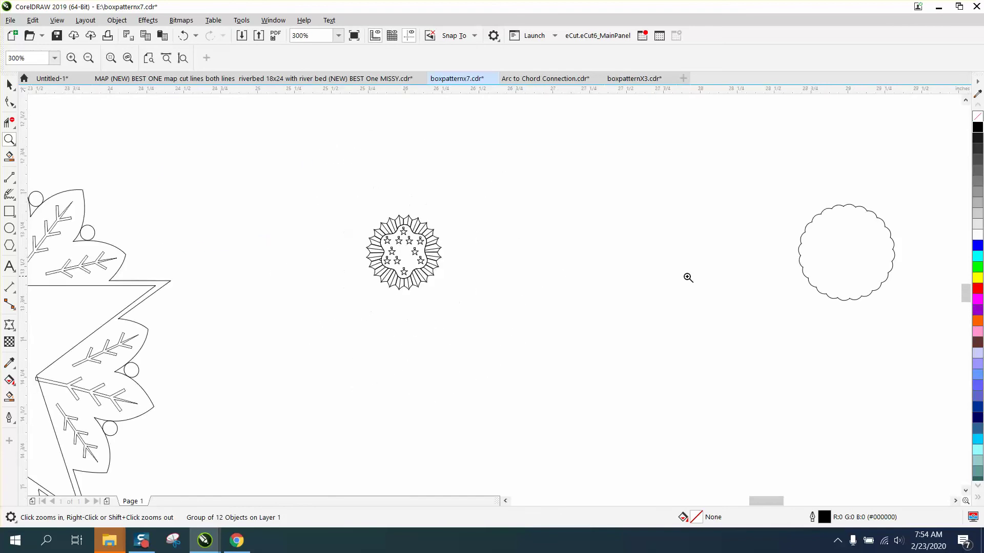
{"action": "left_click", "coordinate": [9, 85]}
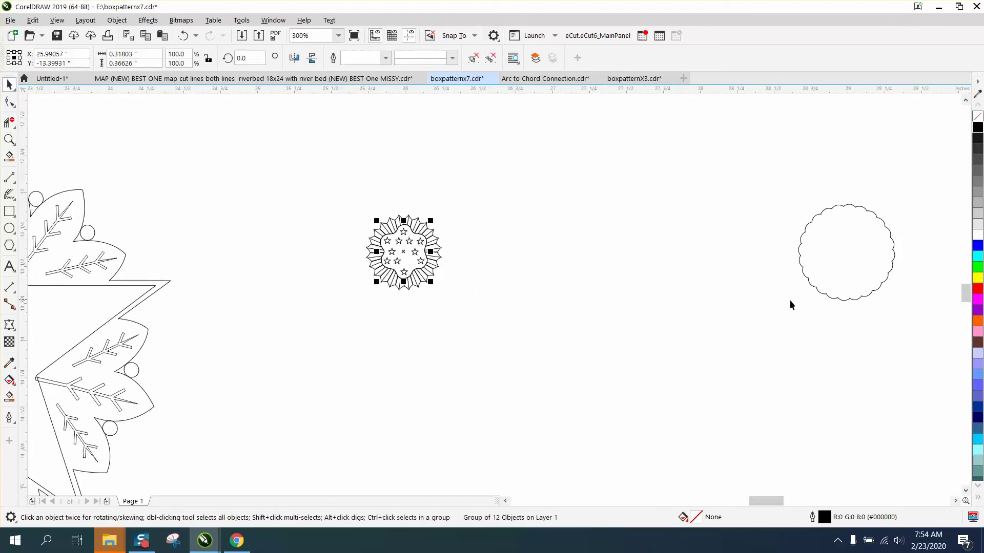
{"action": "left_click", "coordinate": [828, 297]}
{"action": "key", "text": "Left"}
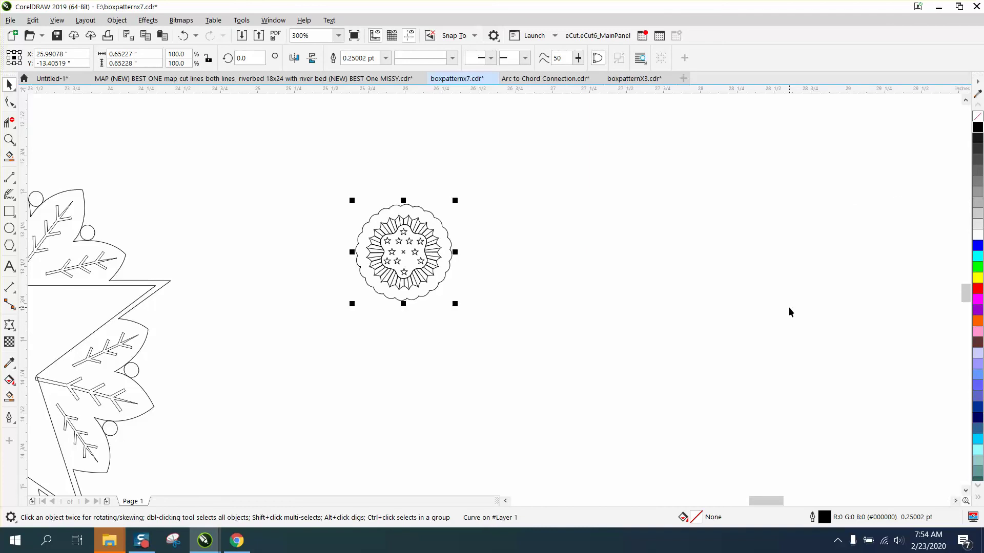
{"action": "scroll", "coordinate": [449, 368], "scroll_direction": "down", "scroll_amount": 2}
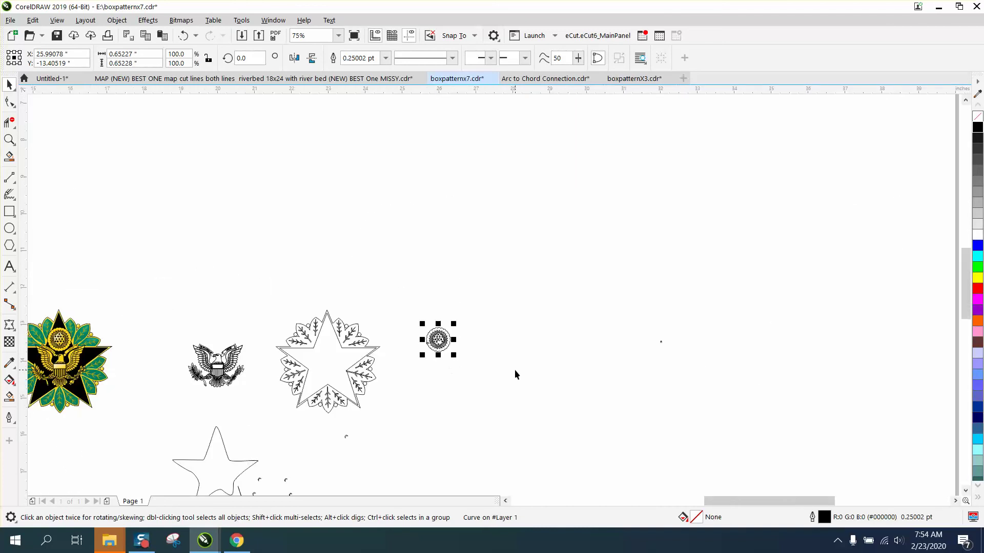
{"action": "key", "text": "Left"}
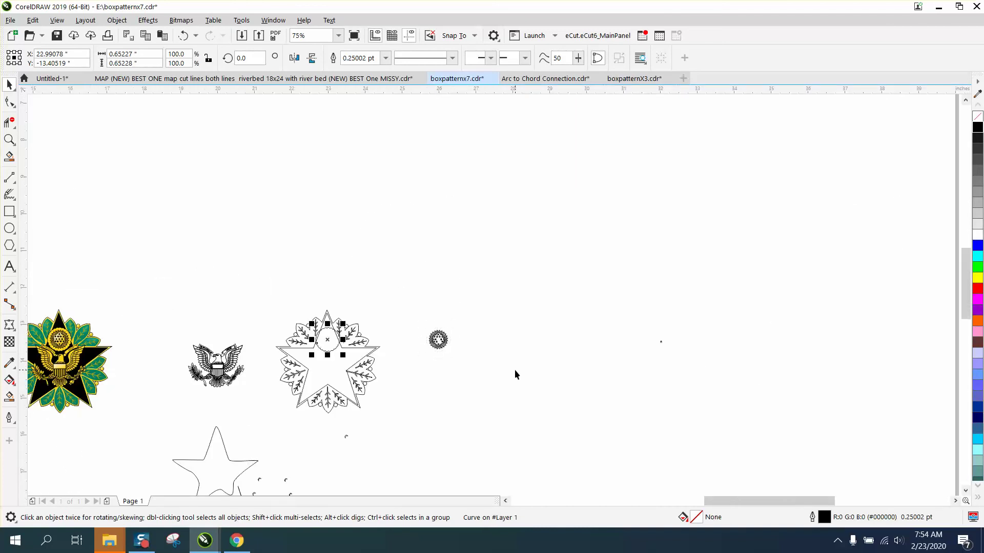
Unlock all objects in the drawing, including the inner star outline behind the scalloped ring
{"action": "left_click", "coordinate": [9, 139]}
{"action": "left_click_drag", "start_coordinate": [257, 290], "coordinate": [448, 400]}
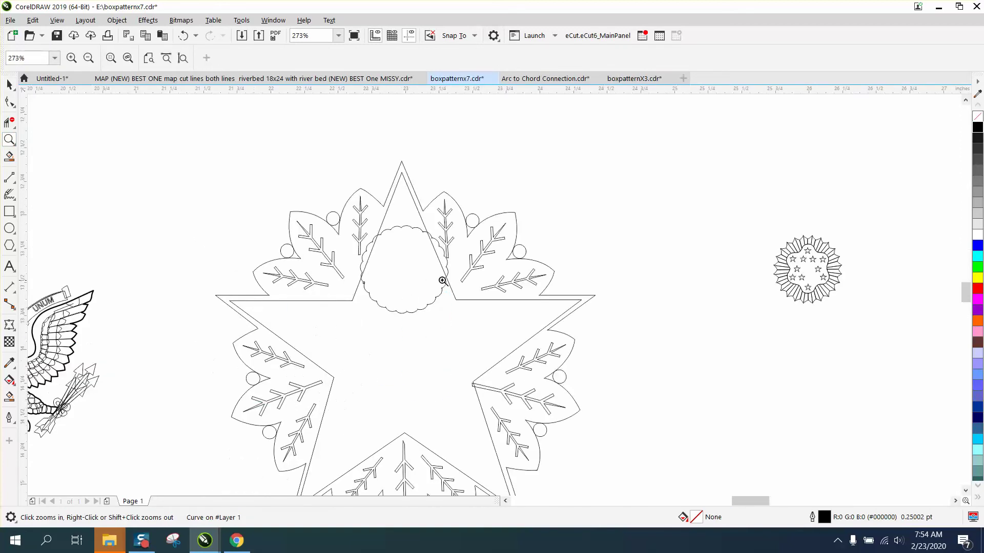
{"action": "left_click", "coordinate": [15, 129]}
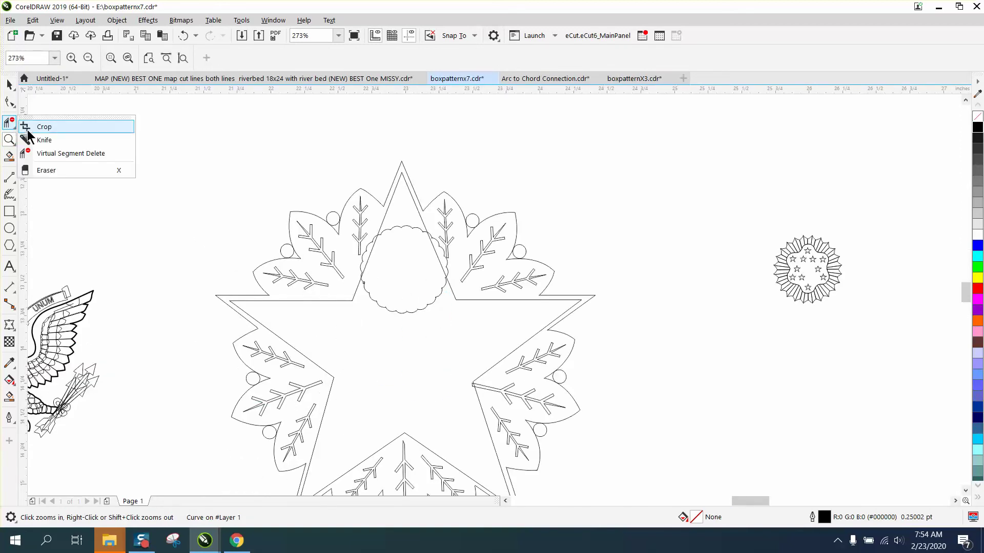
{"action": "left_click", "coordinate": [52, 152]}
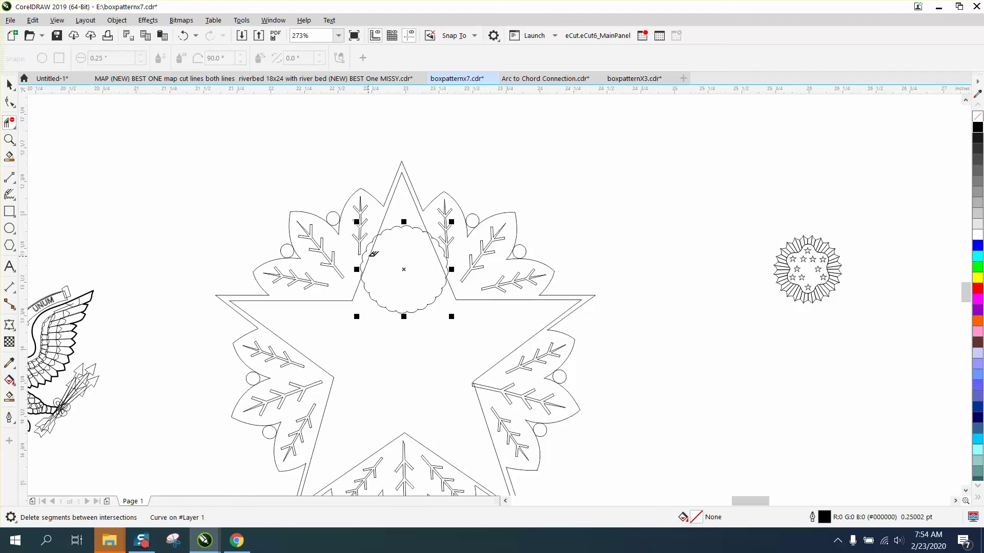
{"action": "left_click", "coordinate": [9, 85]}
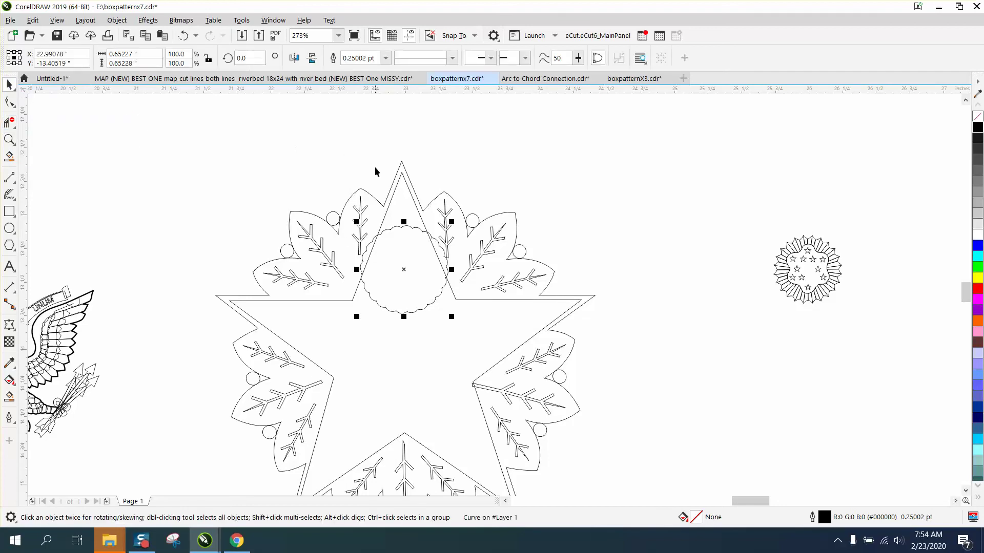
{"action": "left_click", "coordinate": [399, 183]}
{"action": "left_click", "coordinate": [117, 21]}
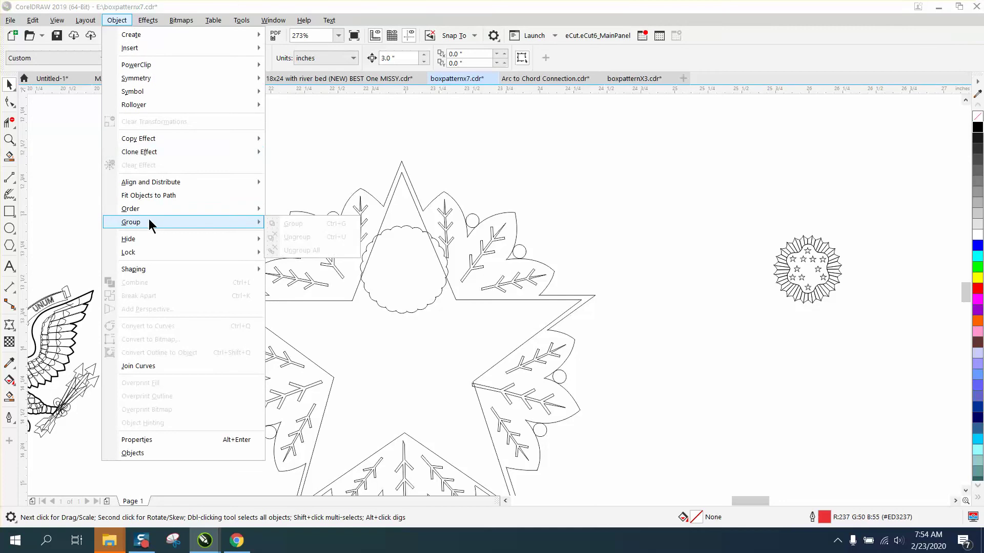
{"action": "mouse_move", "coordinate": [146, 252]}
{"action": "left_click", "coordinate": [289, 280]}
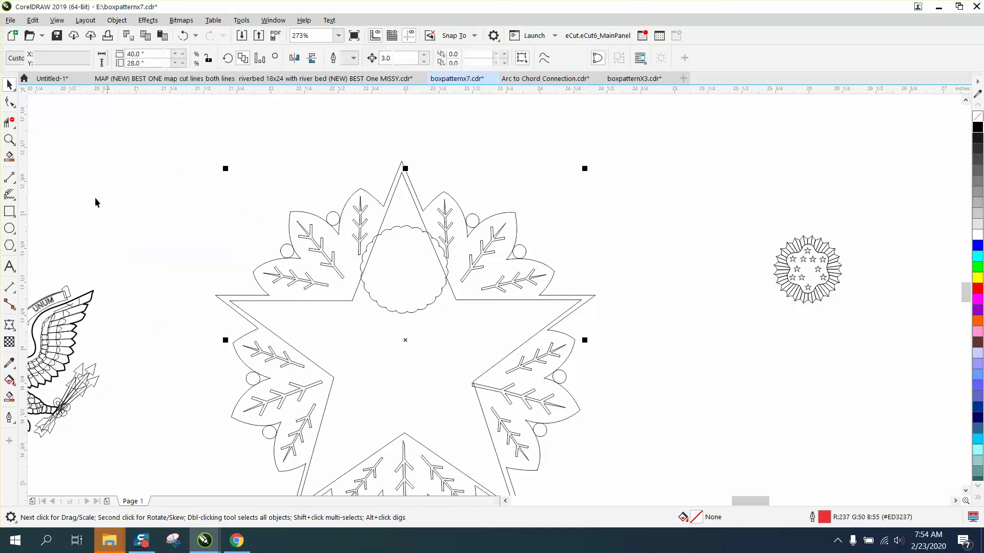
Remove the two inner star line segments crossing the inside of the scalloped ring with Virtual Segment Delete
{"action": "left_click", "coordinate": [10, 122]}
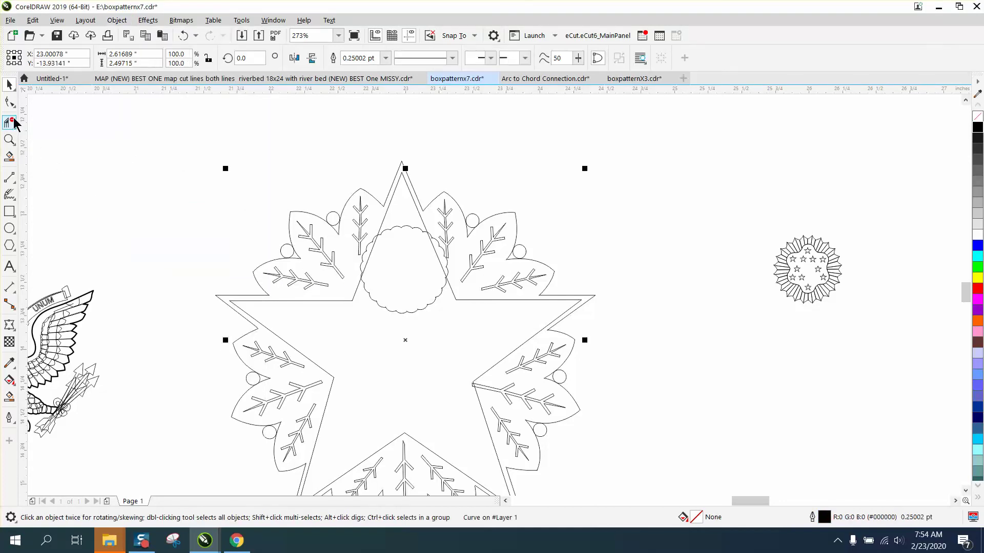
{"action": "left_click", "coordinate": [372, 249]}
{"action": "left_click", "coordinate": [436, 248]}
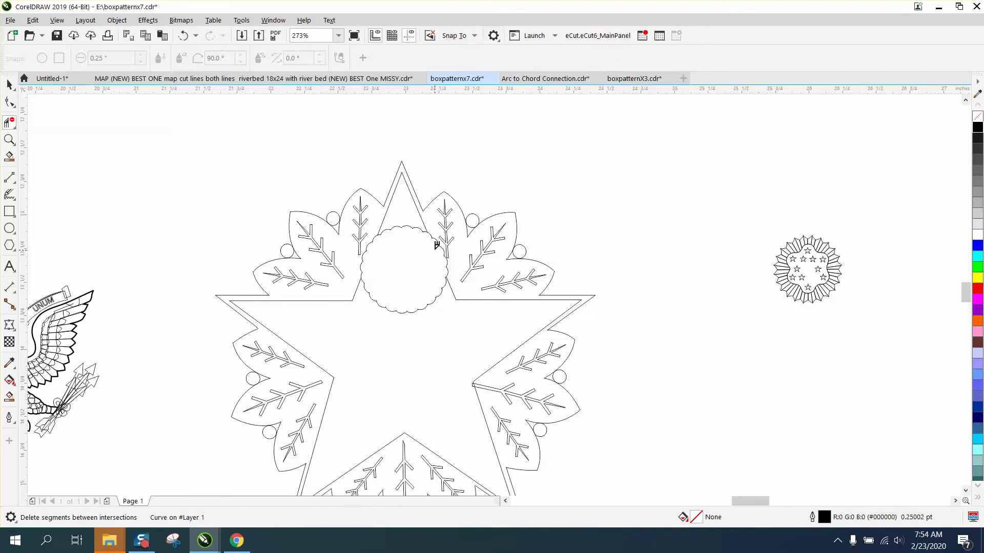
{"action": "left_click", "coordinate": [9, 84]}
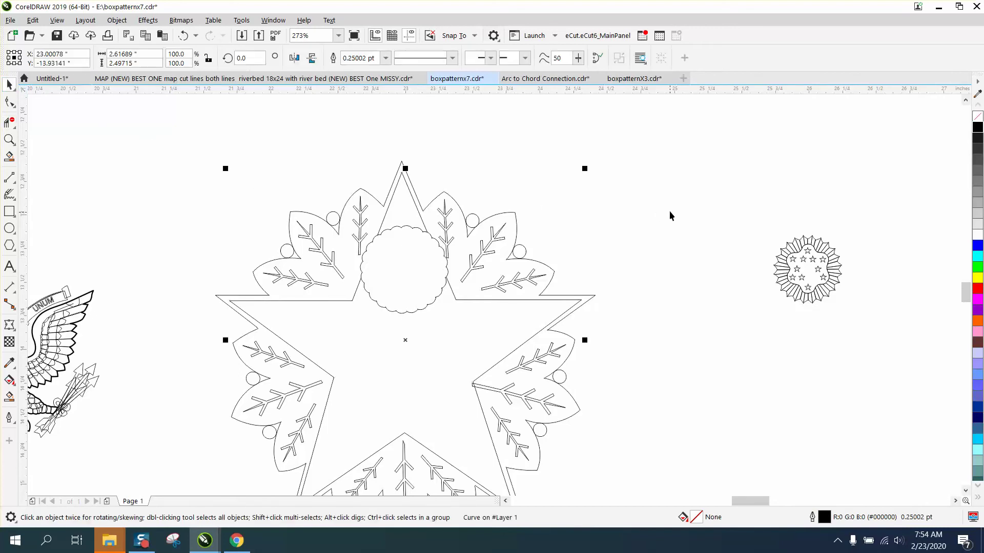
Nudge the sunburst and its star contour group together 3 inches to the left, into the scalloped ring on the large leafed star
{"action": "left_click_drag", "start_coordinate": [710, 223], "coordinate": [863, 338]}
{"action": "key", "text": "Left"}
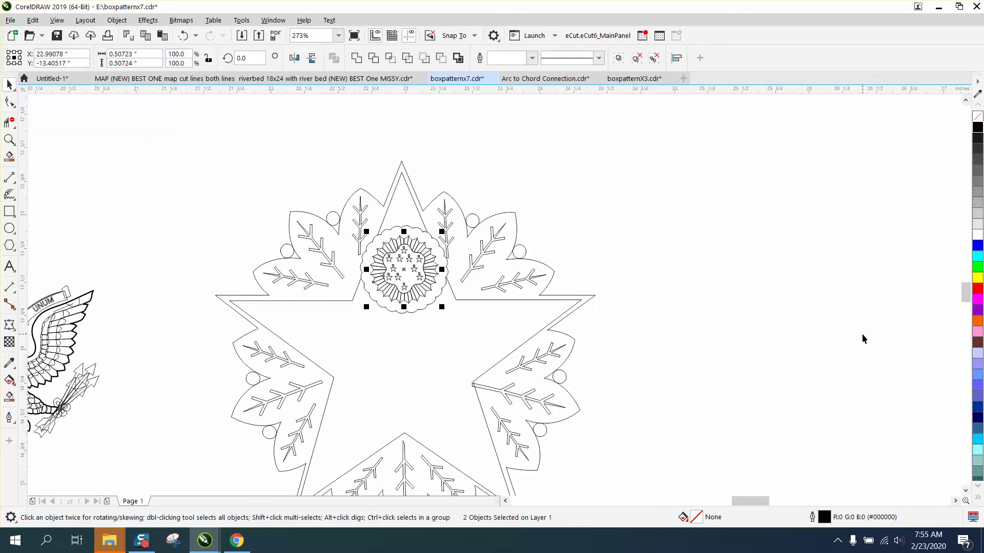
{"action": "scroll", "coordinate": [774, 335], "scroll_direction": "down", "scroll_amount": 3}
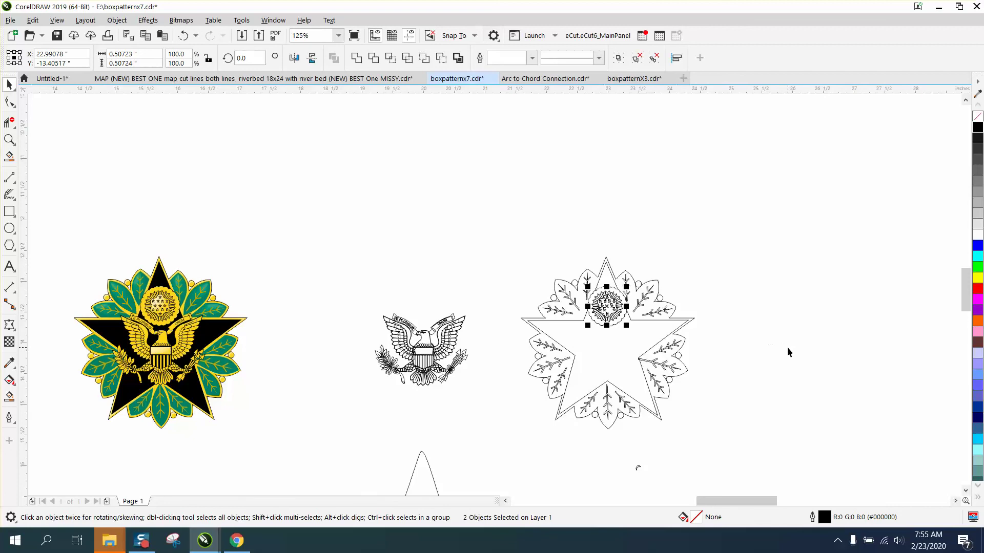
{"action": "left_click", "coordinate": [9, 139]}
{"action": "left_click_drag", "start_coordinate": [490, 263], "coordinate": [736, 433]}
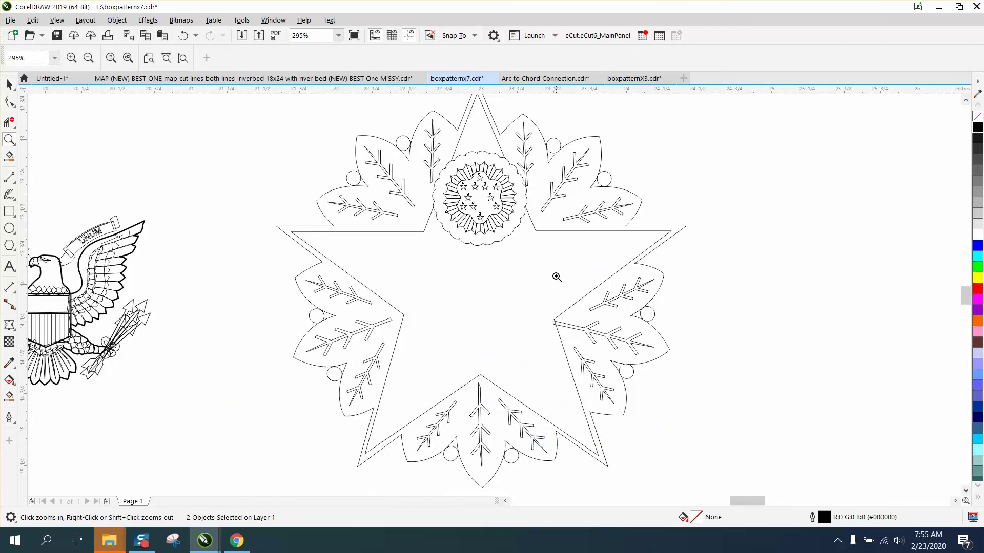
{"action": "right_click", "coordinate": [495, 285]}
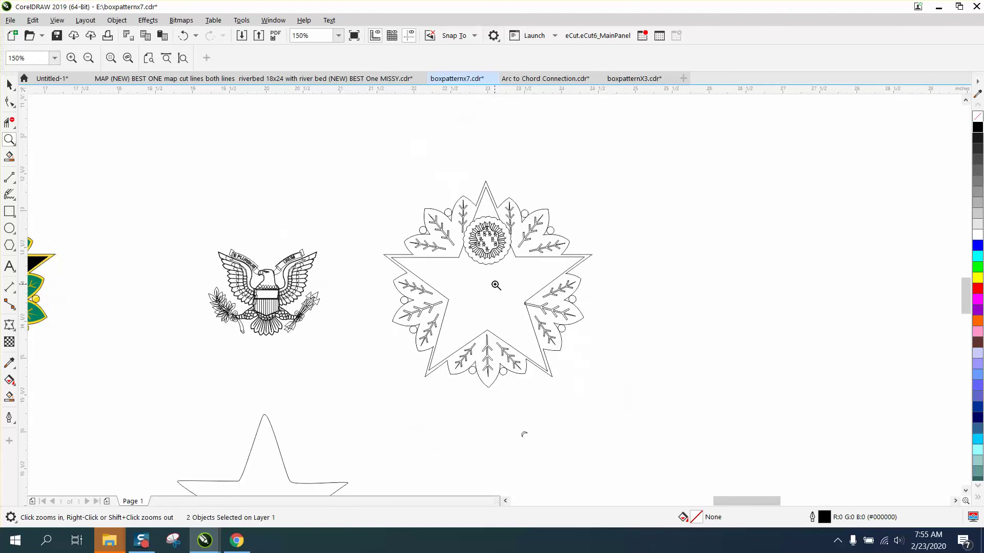